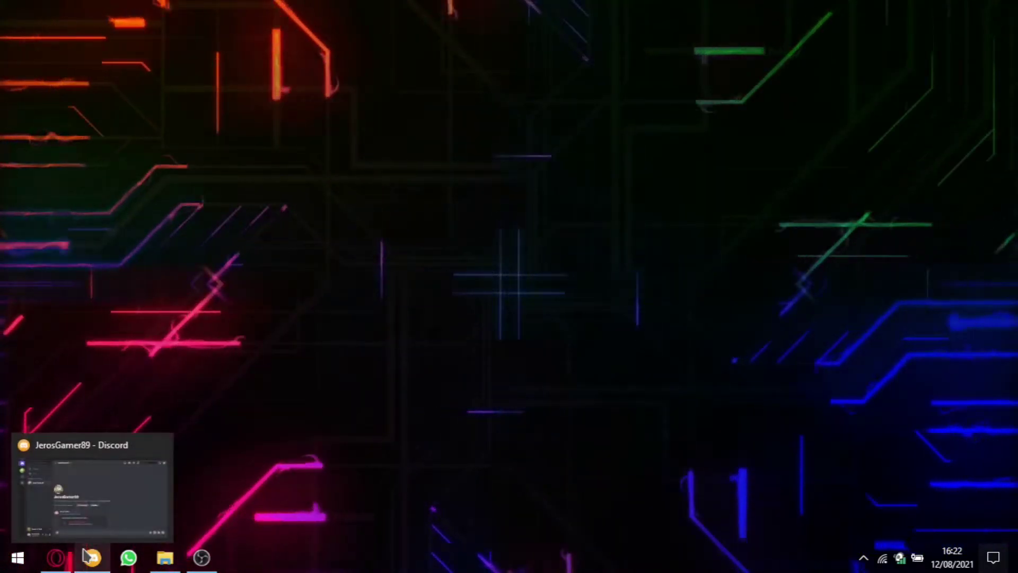
Switch to Discord and view the profile card of the invitation message's sender in the direct conversation
left_click(84, 556)
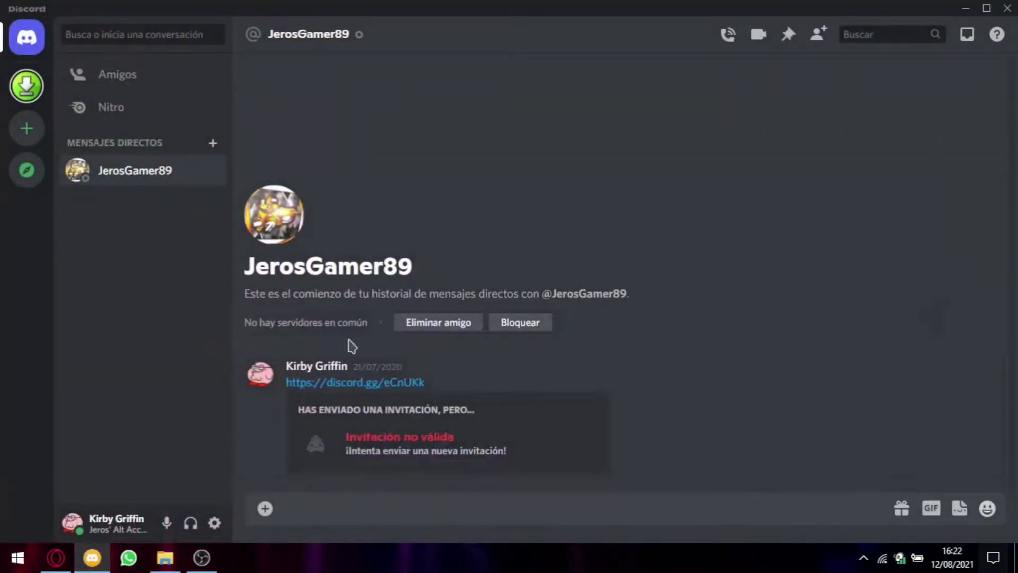
left_click(260, 385)
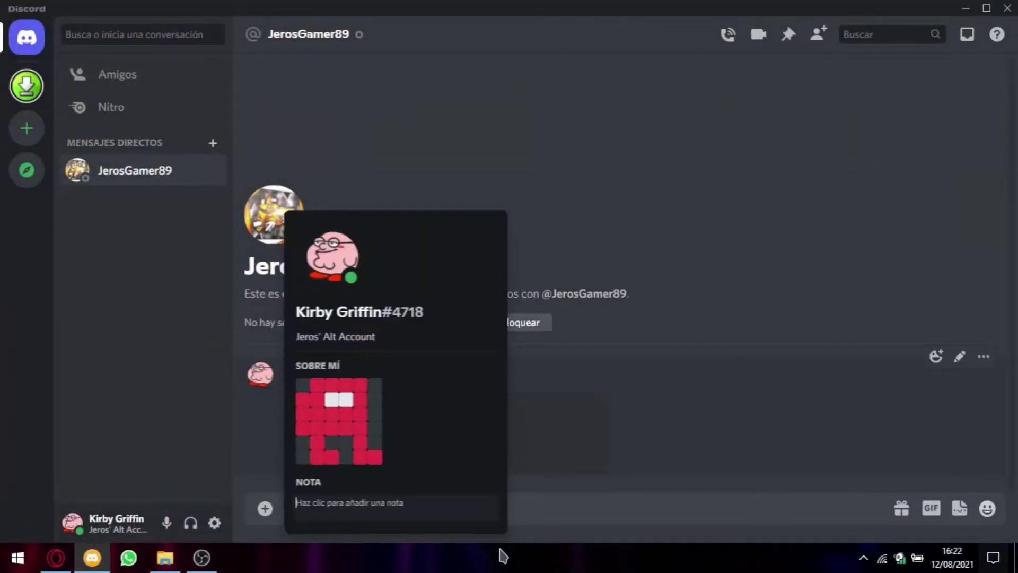
left_click(769, 453)
left_click(88, 563)
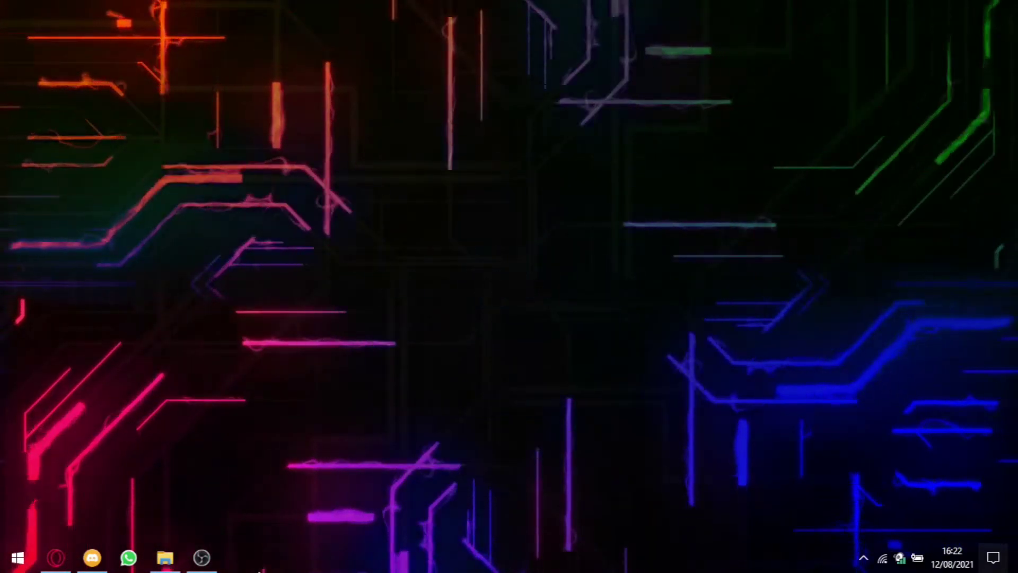
mouse_move(203, 559)
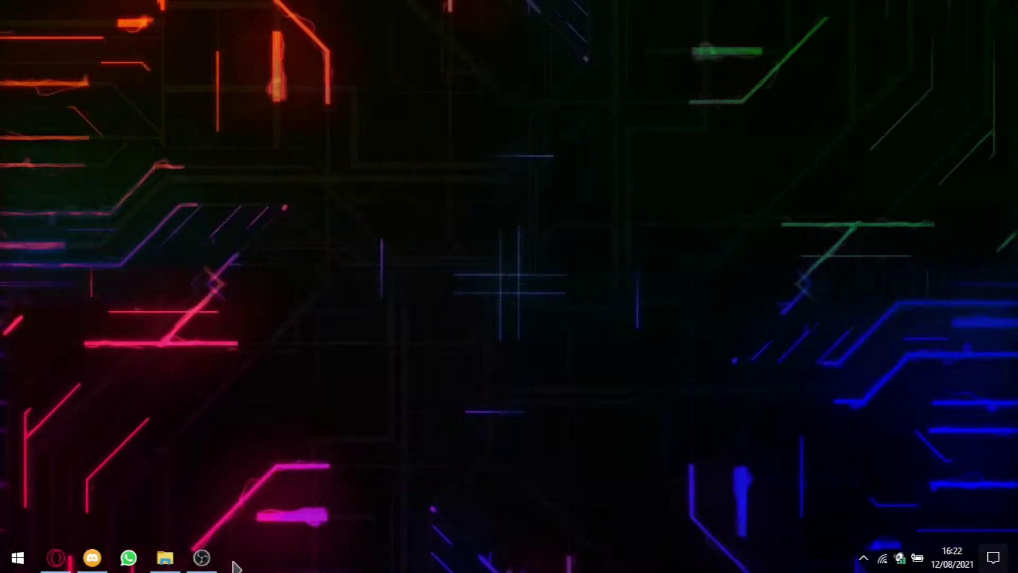
left_click(93, 557)
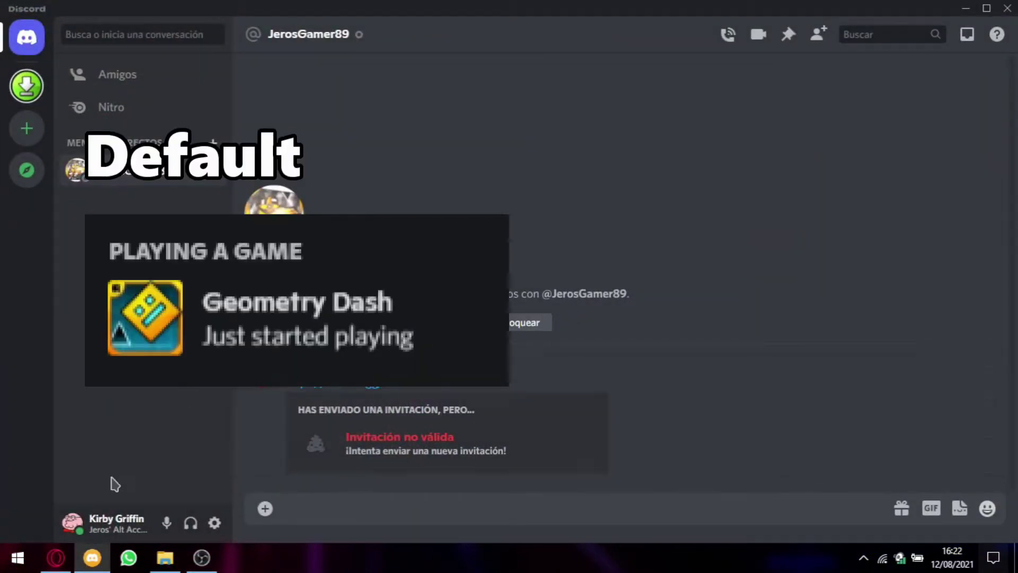
left_click(93, 557)
left_click(202, 557)
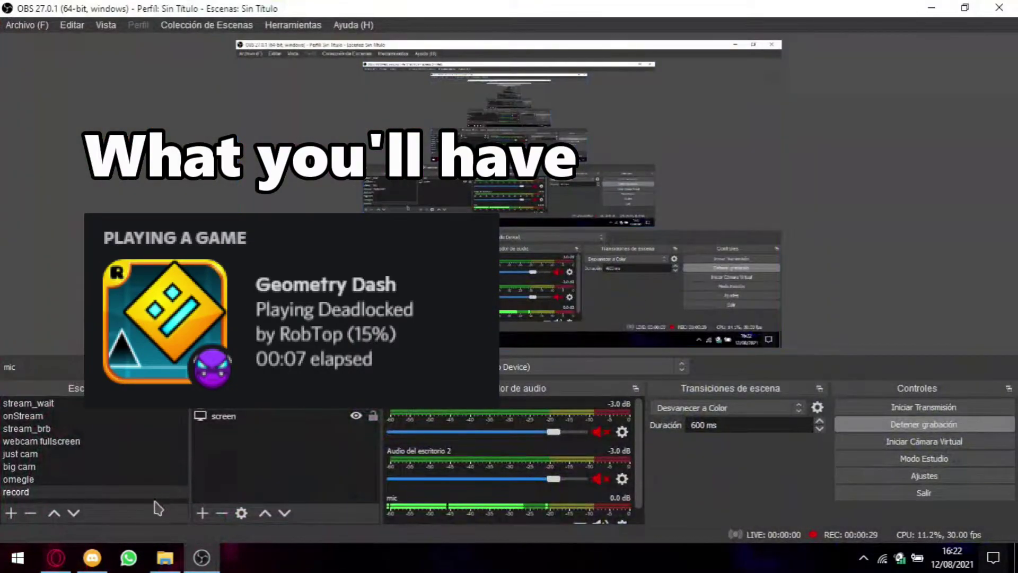
left_click(202, 558)
mouse_move(168, 563)
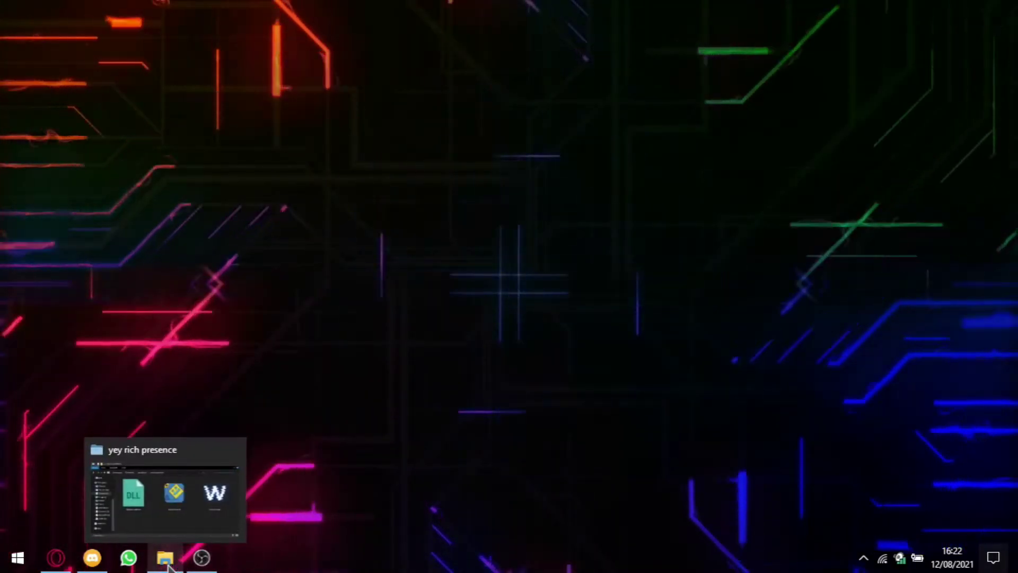
Switch to the browser and examine the address and DLL download links on the gdrpc v3.1.0 release page
left_click(56, 557)
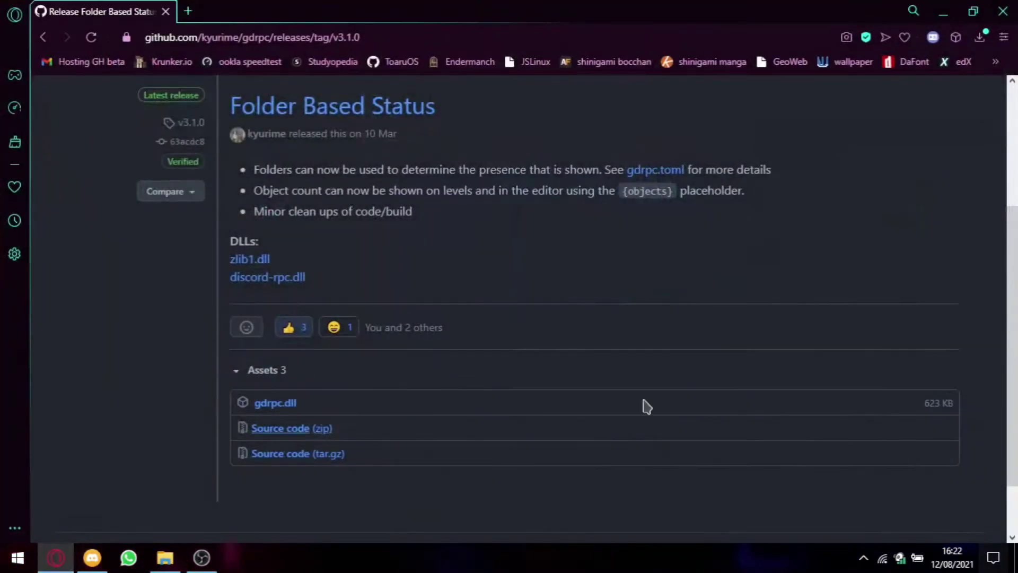
left_click(228, 37)
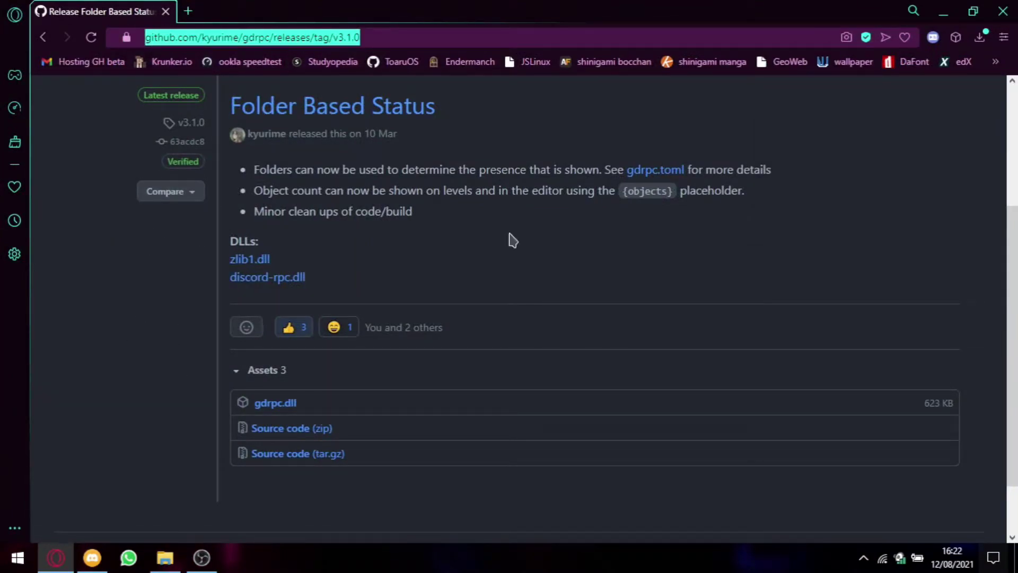
left_click(475, 240)
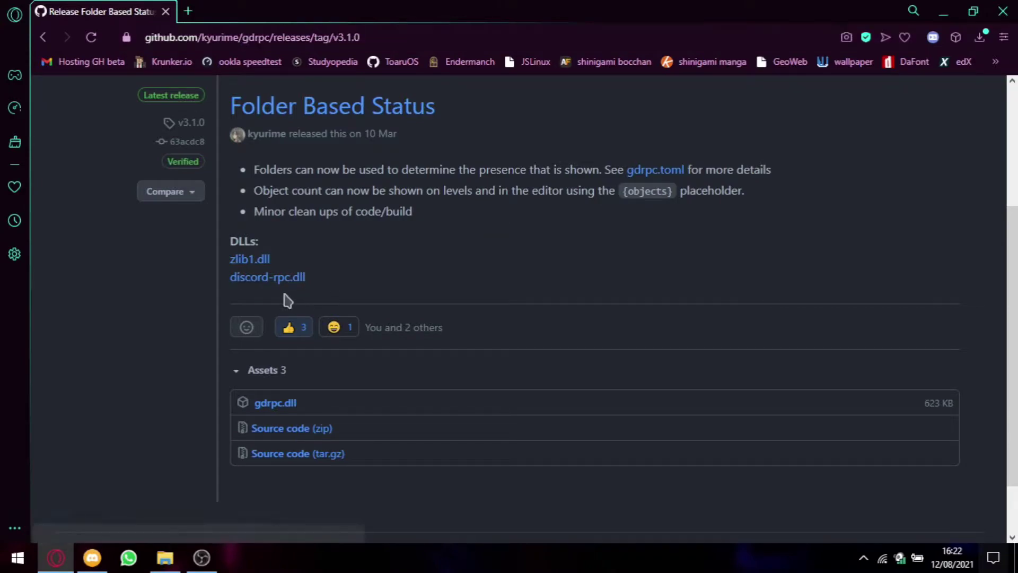
left_click_drag(214, 258, 225, 278)
left_click(335, 266)
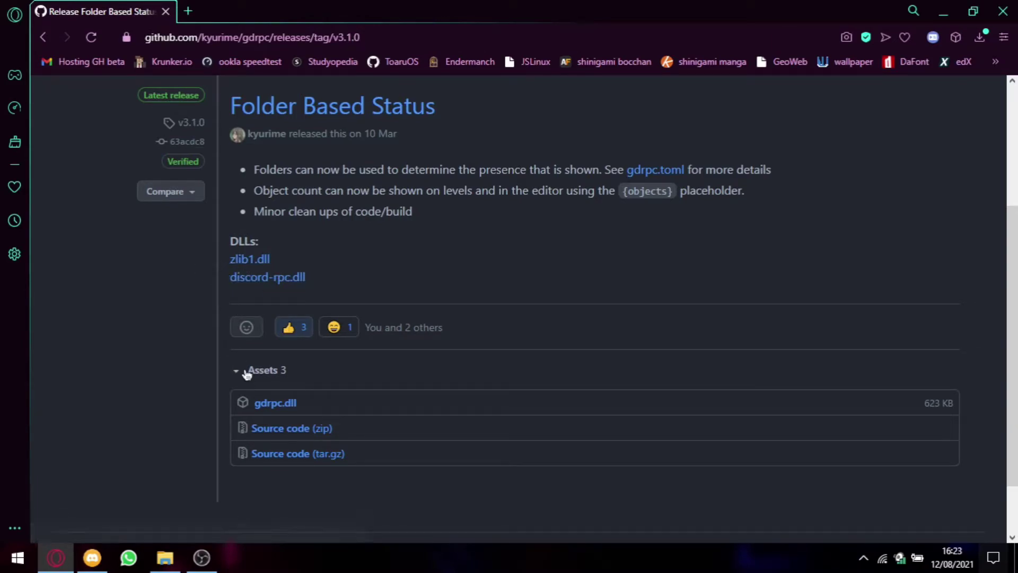
left_click(944, 7)
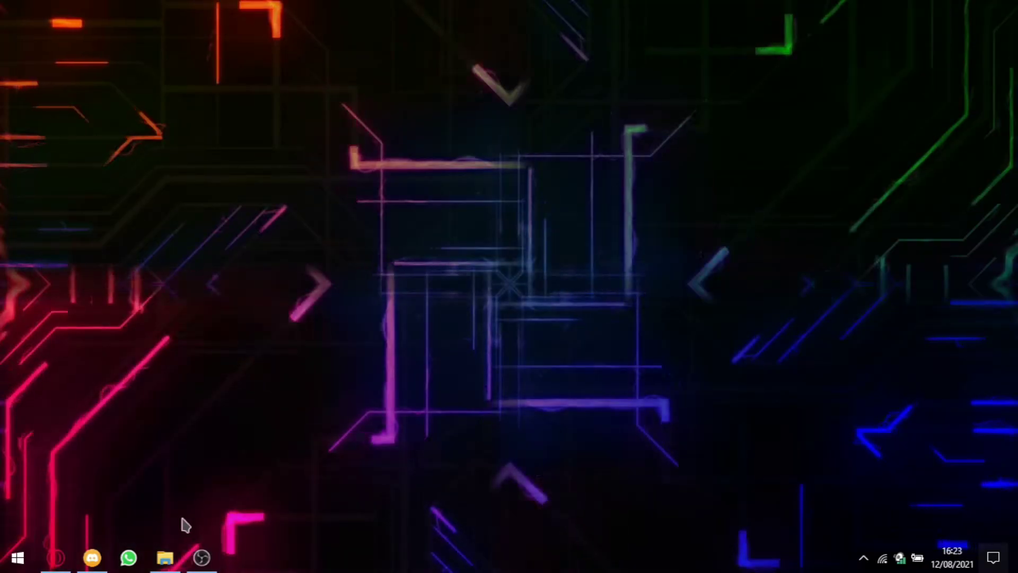
Switch to File Explorer and open the Dynamic Libraries folder inside yey rich presence
left_click(165, 557)
double_click(323, 265)
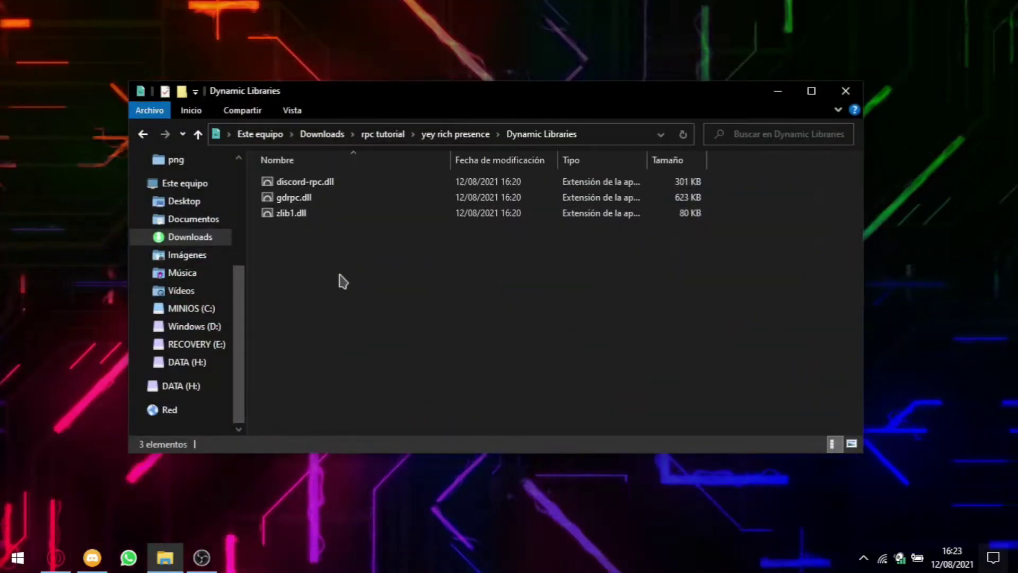
key("ctrl+a")
left_click(413, 316)
key("ctrl+a")
left_click(424, 332)
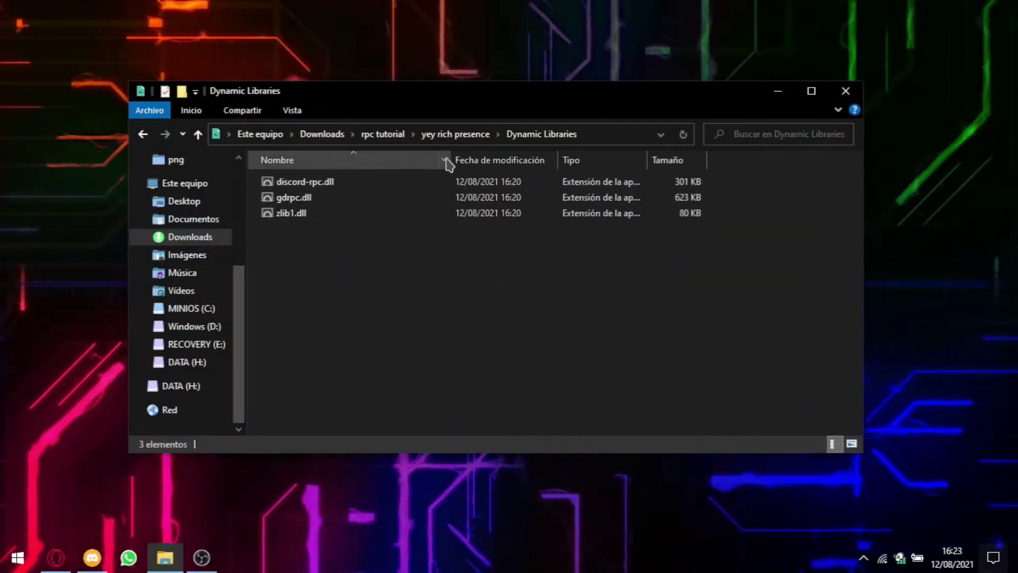
left_click(445, 135)
double_click(362, 283)
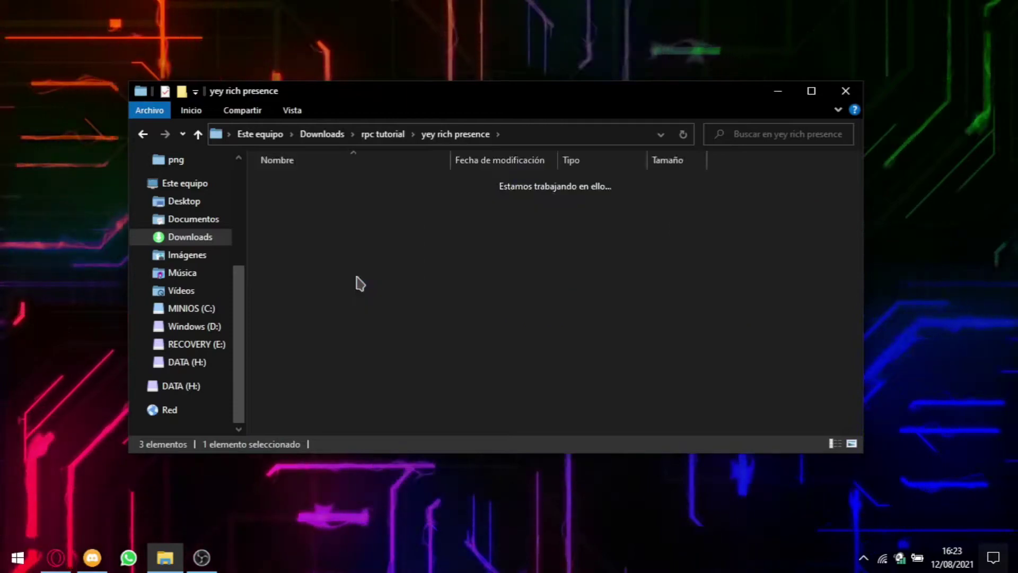
Copy discord-rpc.dll, gdrpc.dll and zlib1.dll from the Dynamic Libraries folder
key("ctrl+a")
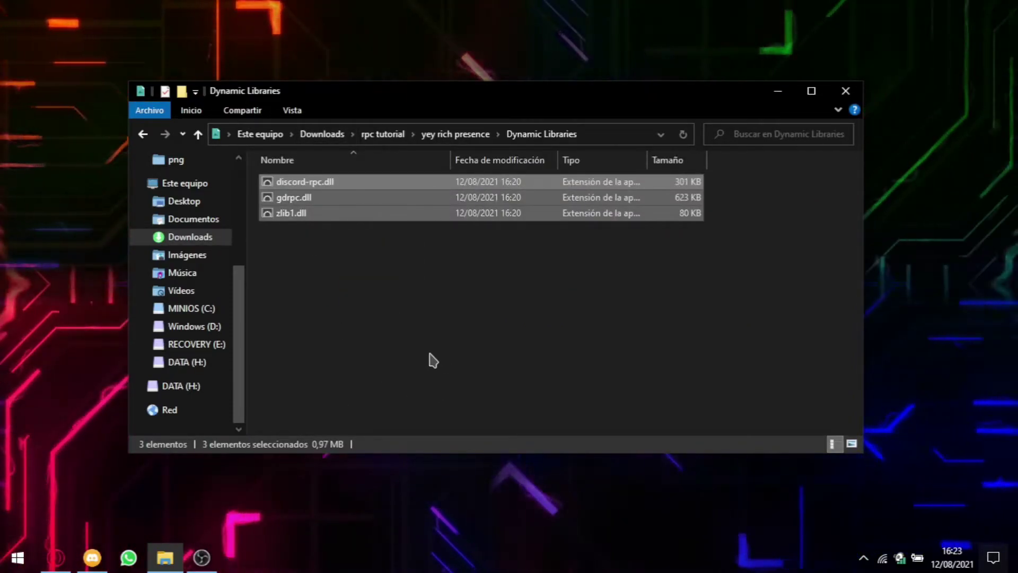
right_click(363, 208)
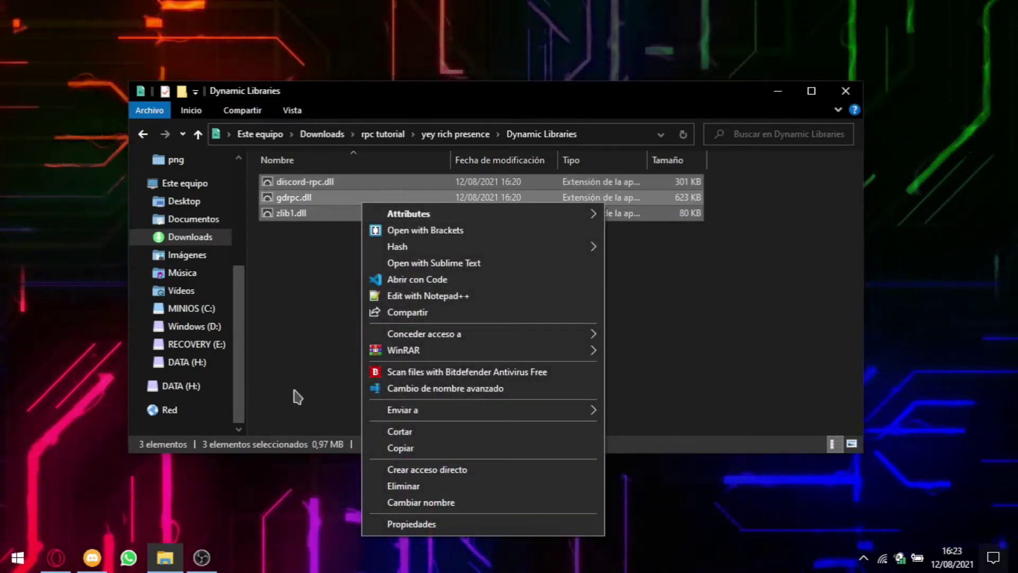
left_click(400, 448)
left_click(304, 320)
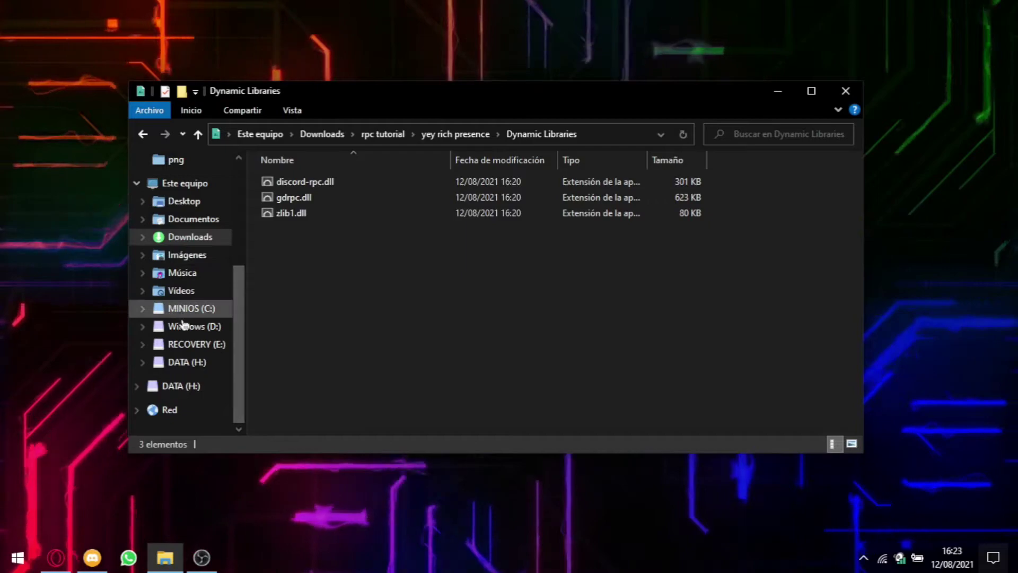
Go to the DATA (H:) drive and open its JUEGOS folder
scroll(182, 324, "up", 3)
scroll(194, 330, "down", 2)
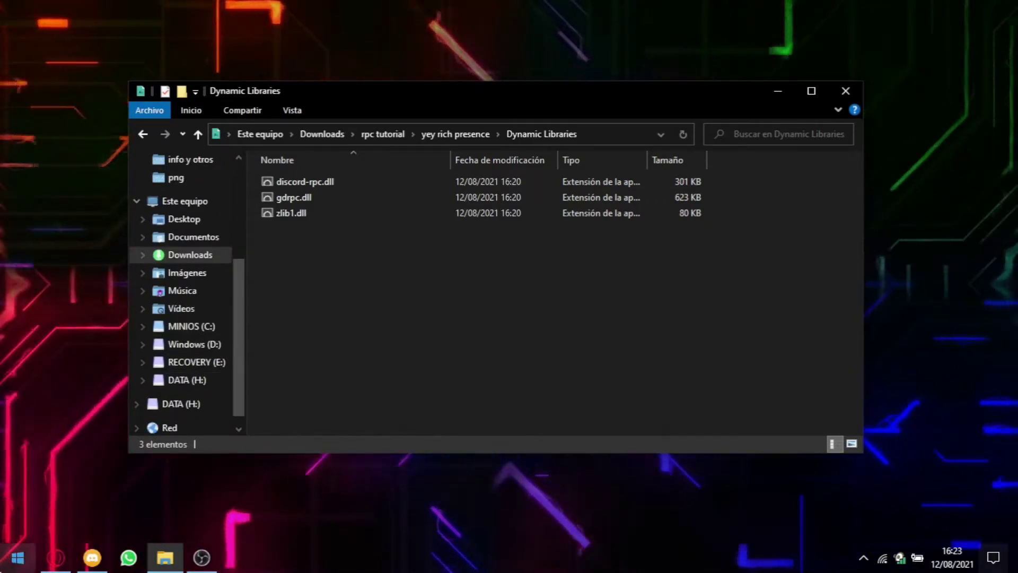
key("super")
key("super")
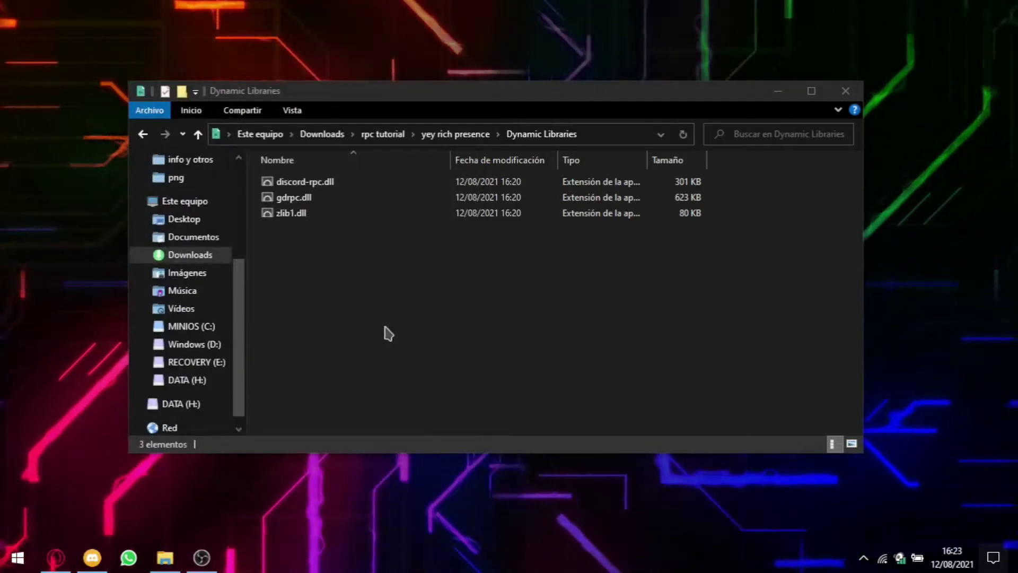
left_click(187, 379)
scroll(393, 313, "down", 4)
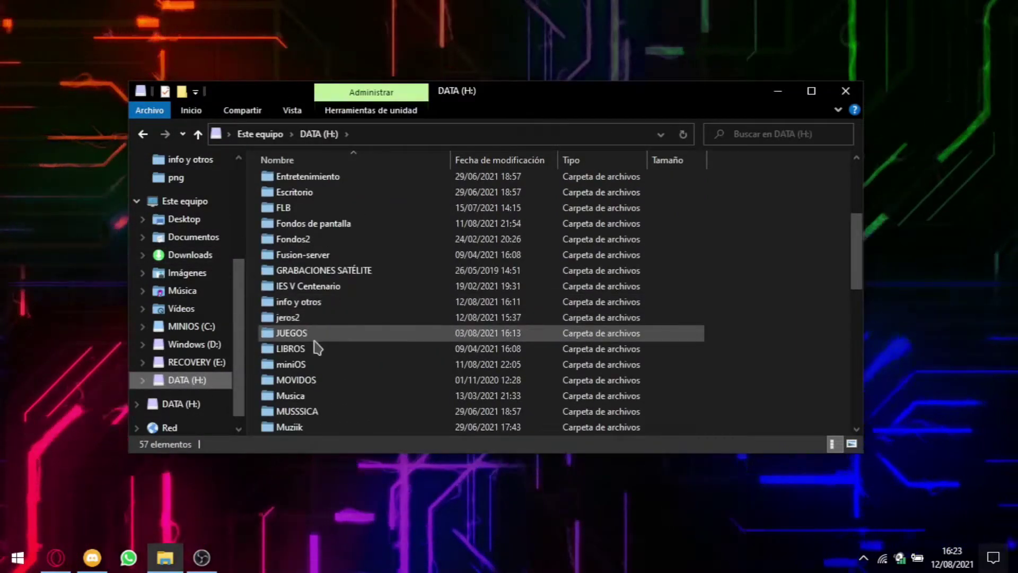
scroll(297, 380, "down", 5)
scroll(305, 269, "up", 3)
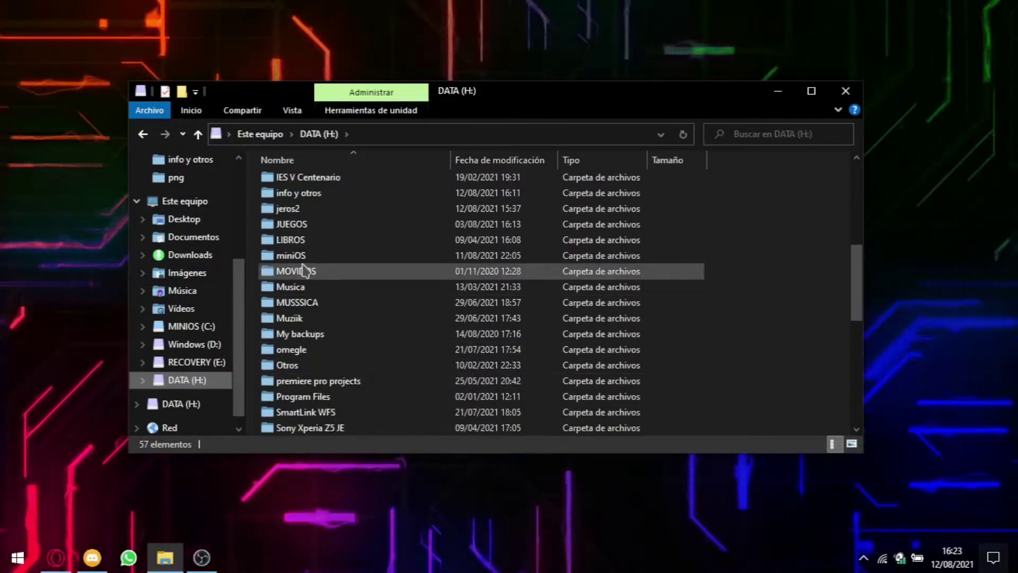
double_click(334, 227)
Open the Geometry Dash game folder under steam, steamapps, common
scroll(323, 315, "down", 5)
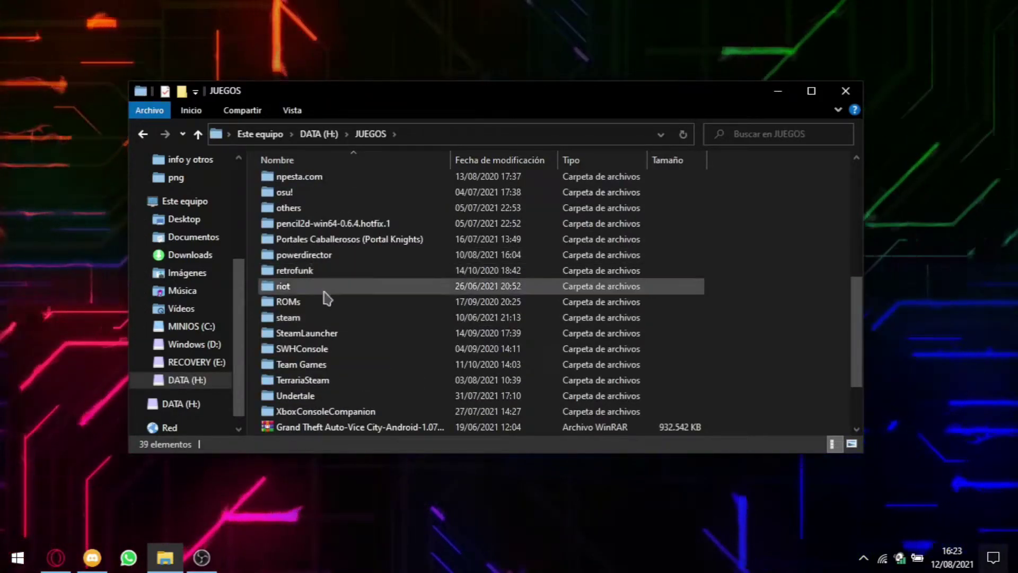
double_click(320, 318)
double_click(337, 185)
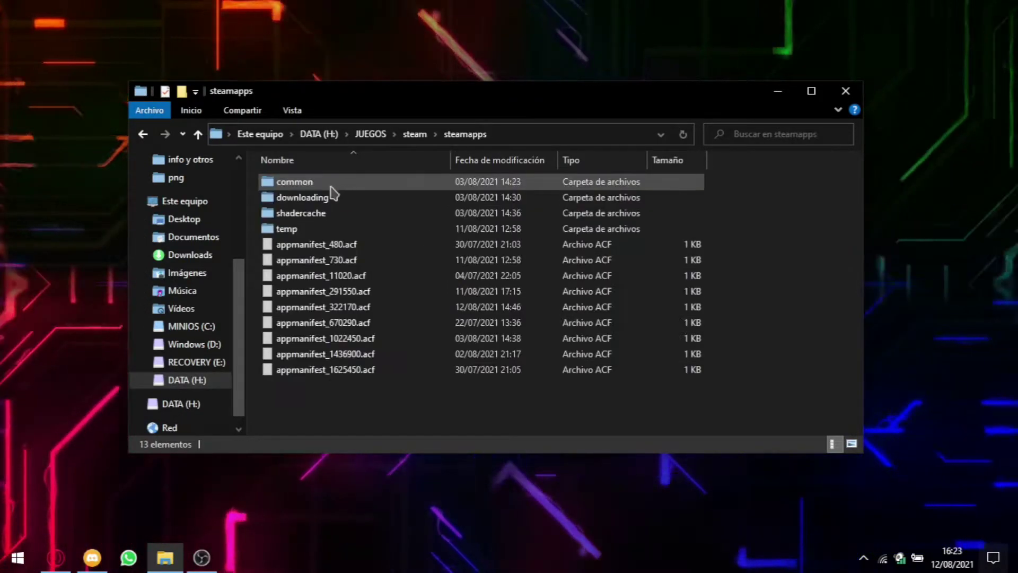
left_click(336, 184)
double_click(344, 182)
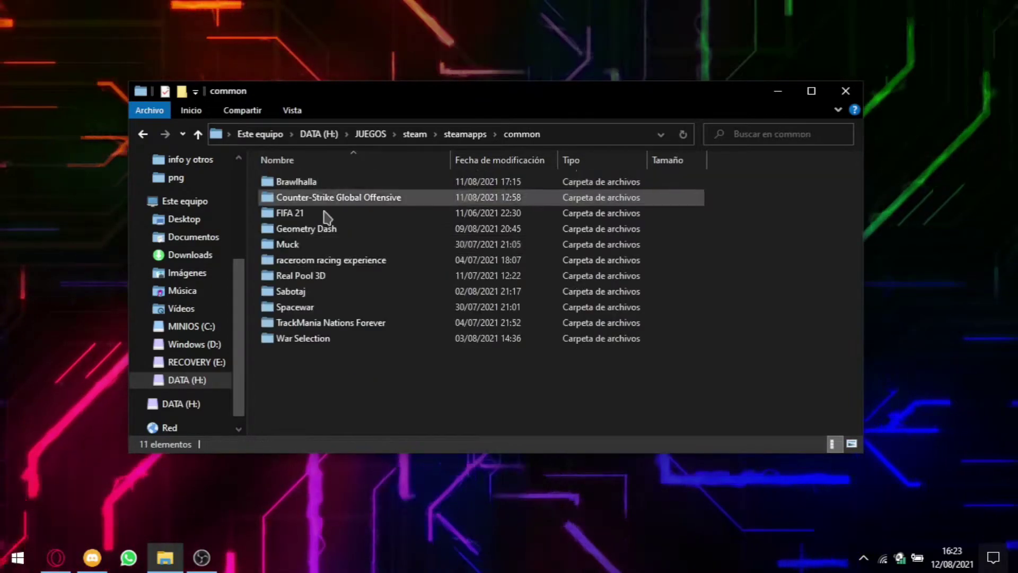
double_click(338, 231)
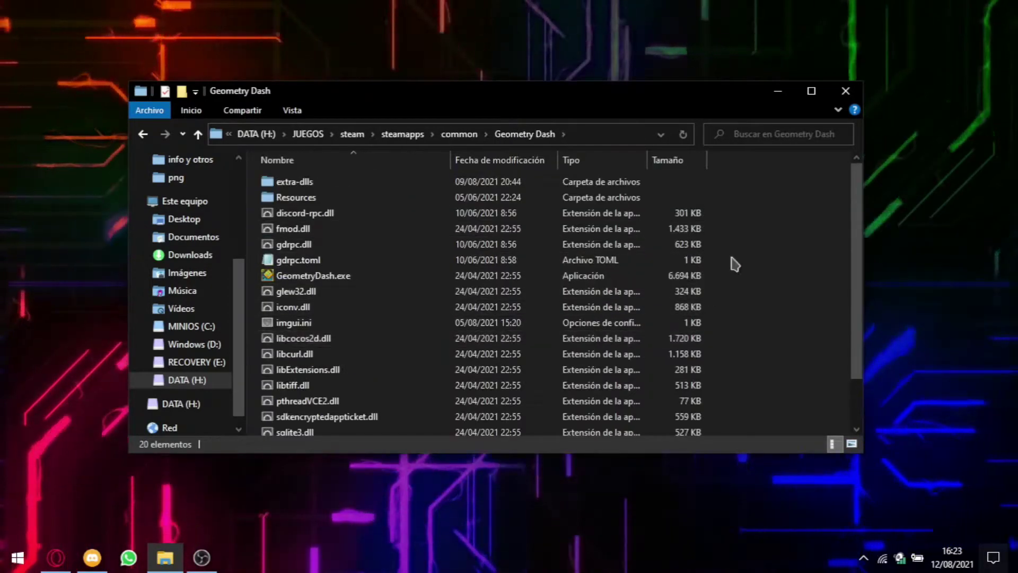
Try to paste the three copied DLLs into the Geometry Dash folder, replacing the files with the same names
left_click_drag(487, 94, 462, 83)
right_click(754, 226)
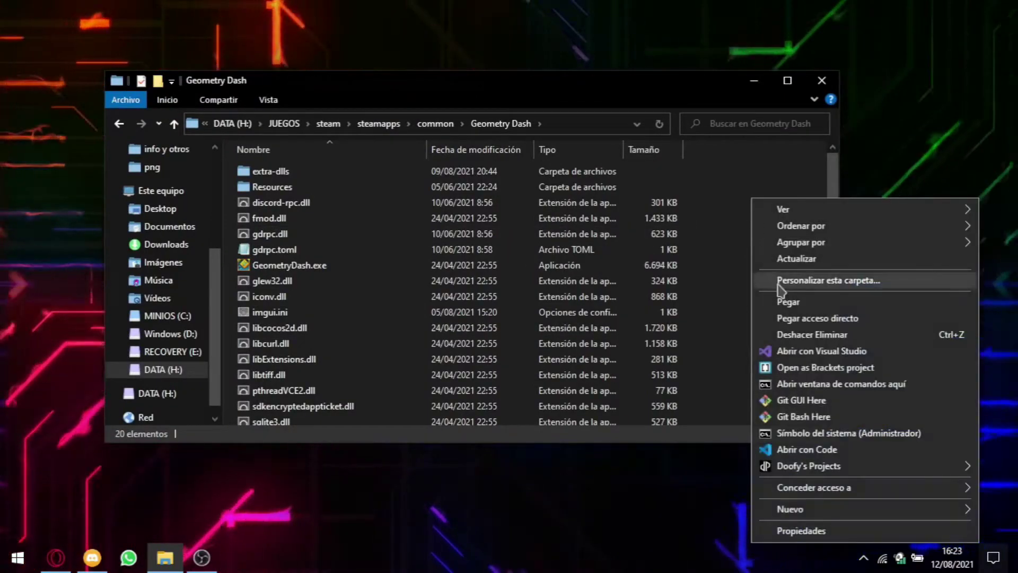
left_click(787, 301)
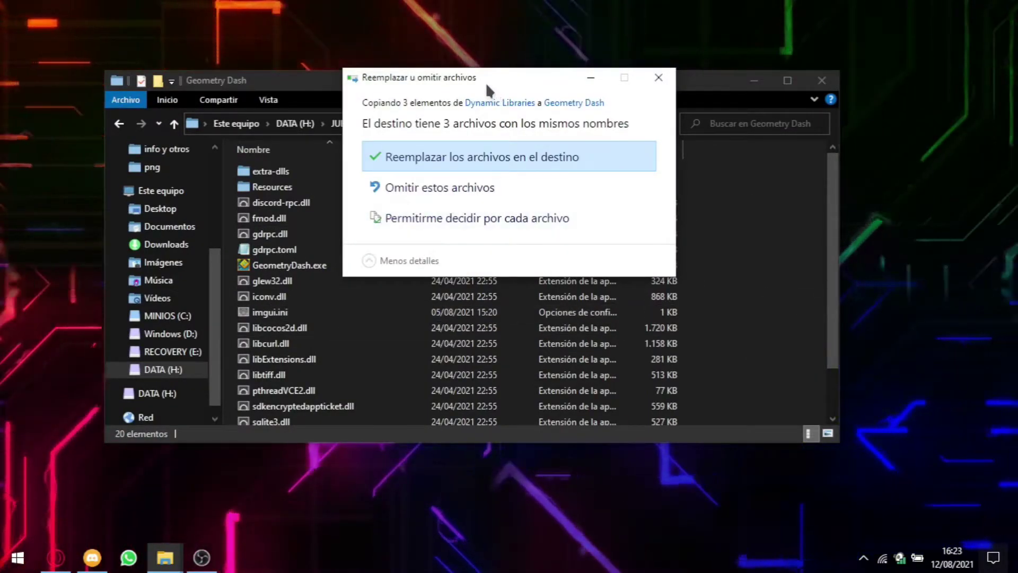
left_click_drag(486, 82, 595, 167)
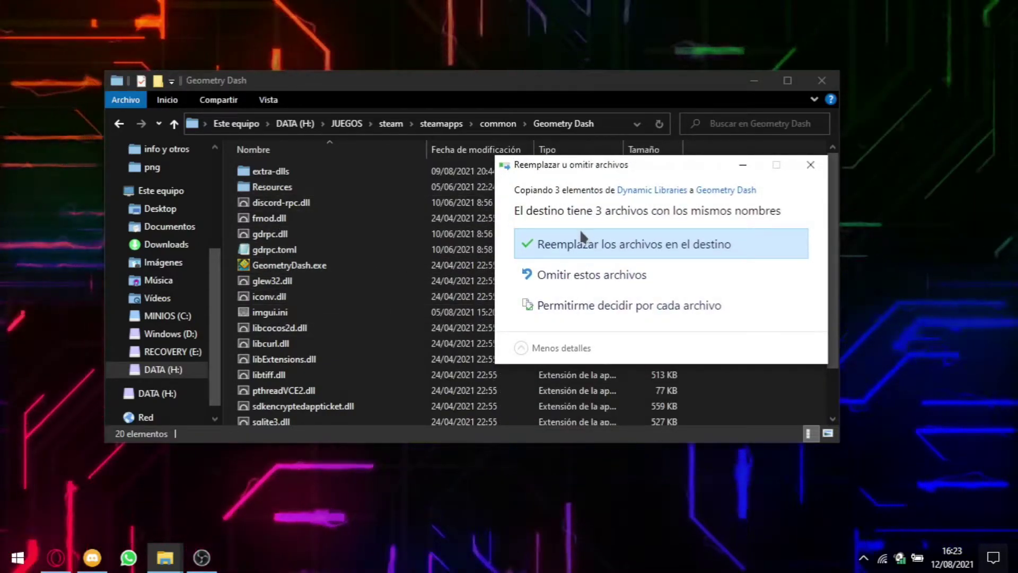
left_click(598, 239)
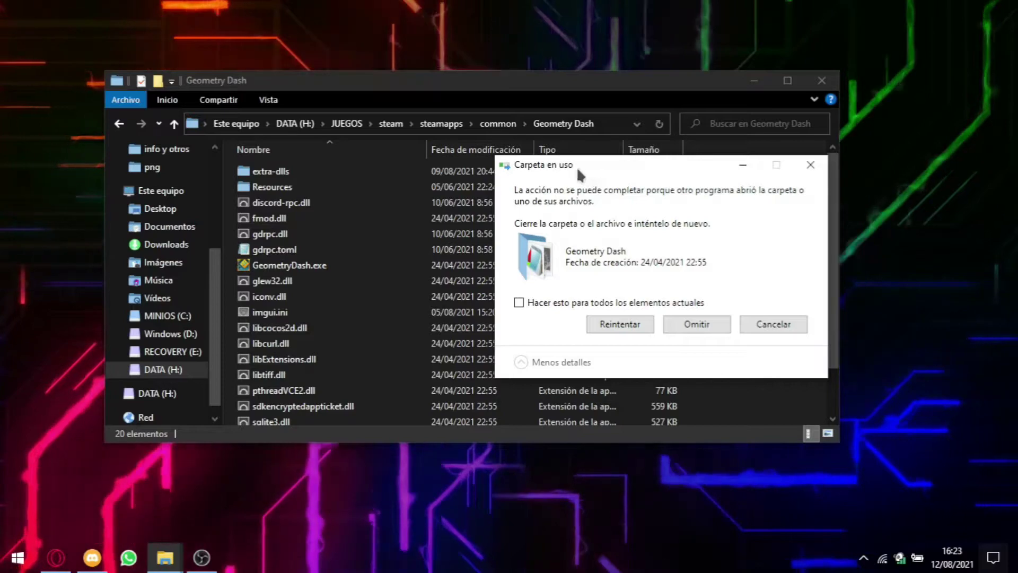
left_click_drag(579, 169, 603, 182)
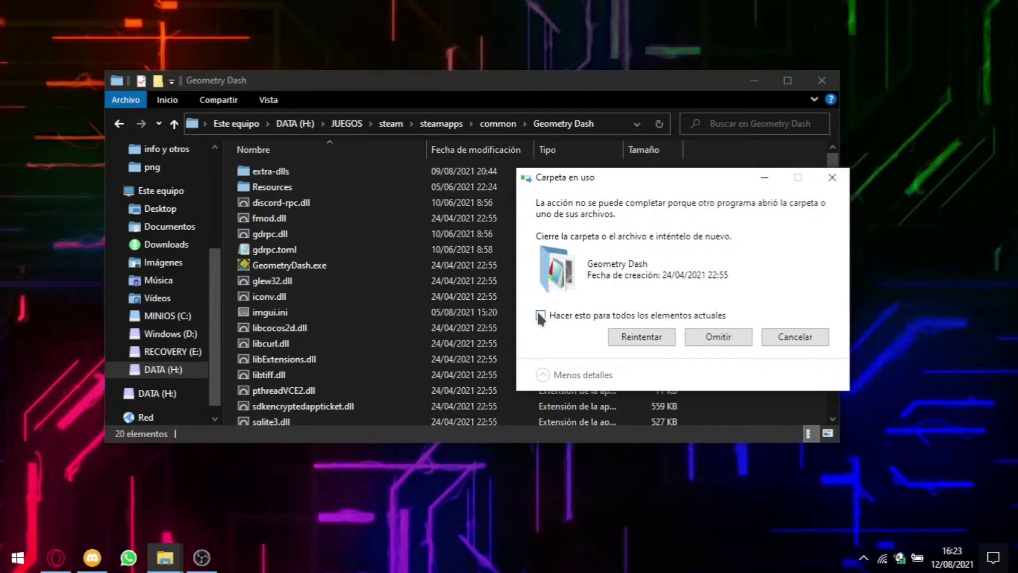
left_click(631, 339)
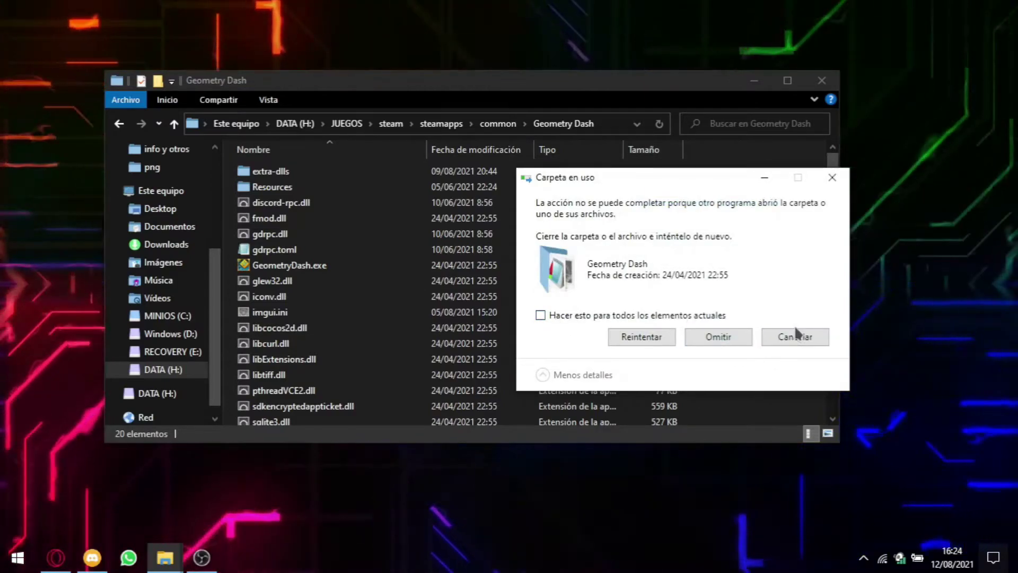
Select discord-rpc.dll, gdrpc.dll and zlib1.dll together in the Geometry Dash folder
left_click(291, 202)
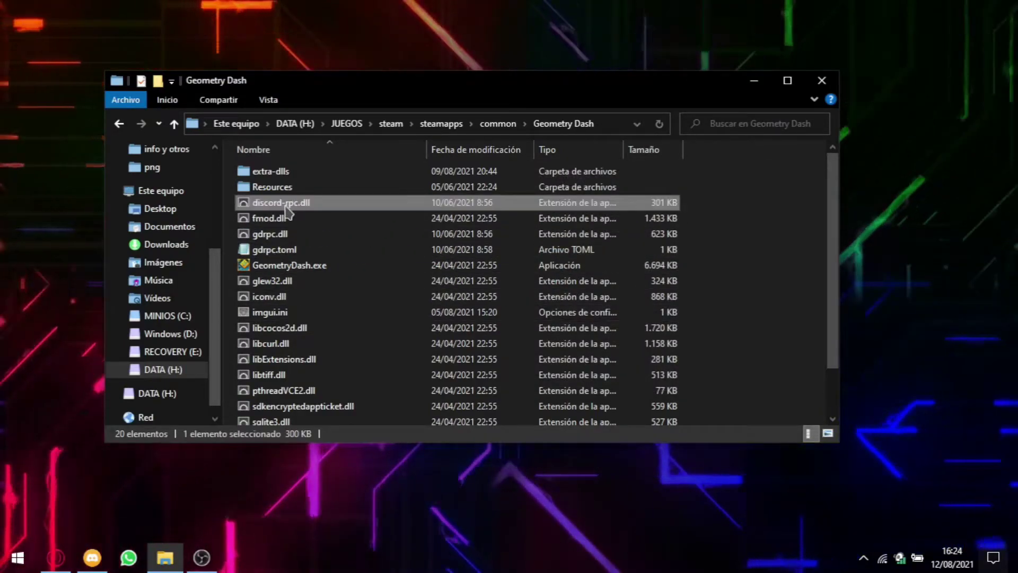
left_click(289, 234, "ctrl")
scroll(326, 340, "down", 2)
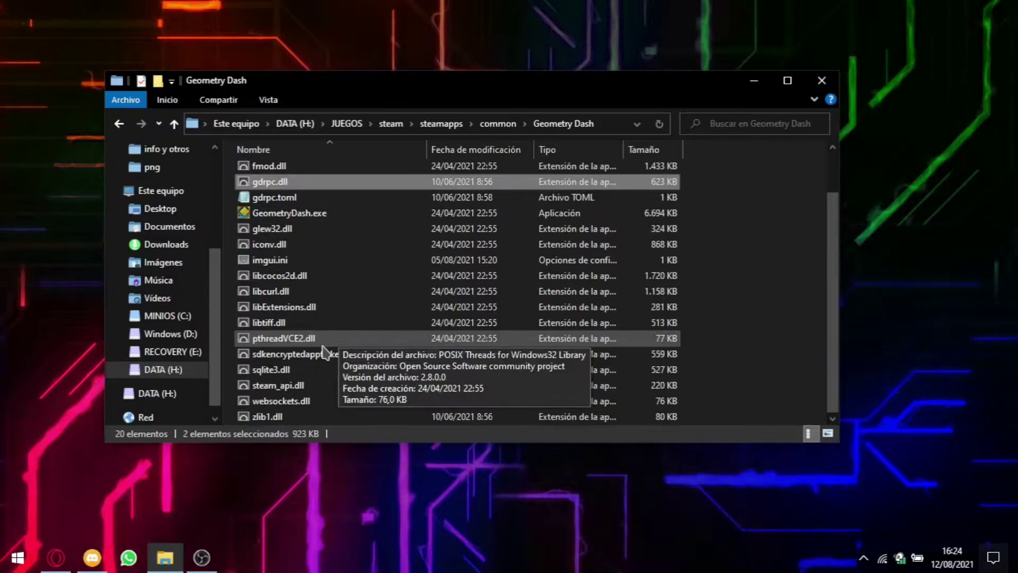
left_click(279, 417, "ctrl")
scroll(371, 313, "up", 1)
scroll(352, 403, "down", 1)
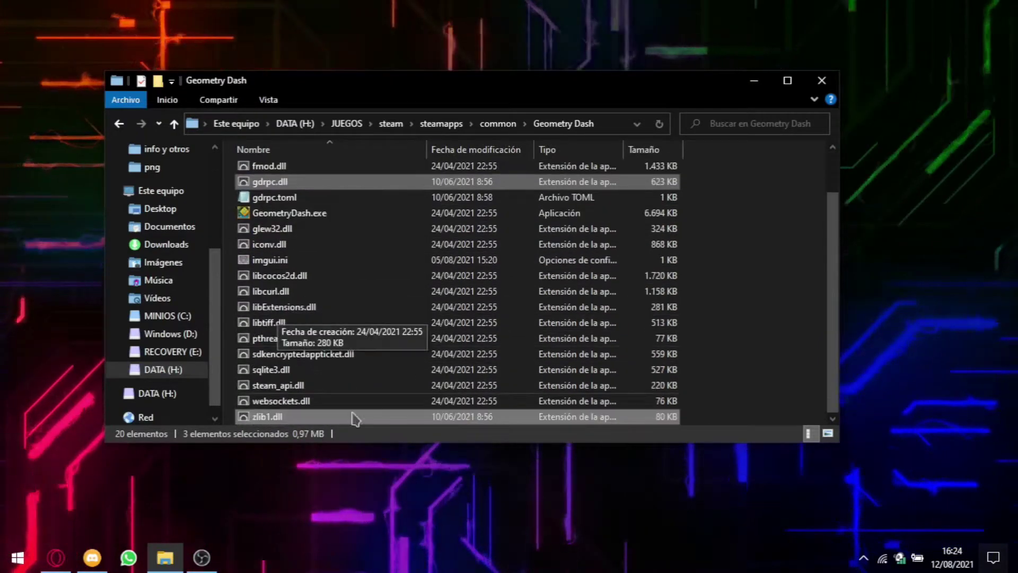
Delete gdrpc.toml from the Geometry Dash folder
scroll(329, 318, "up", 1)
left_click(293, 250)
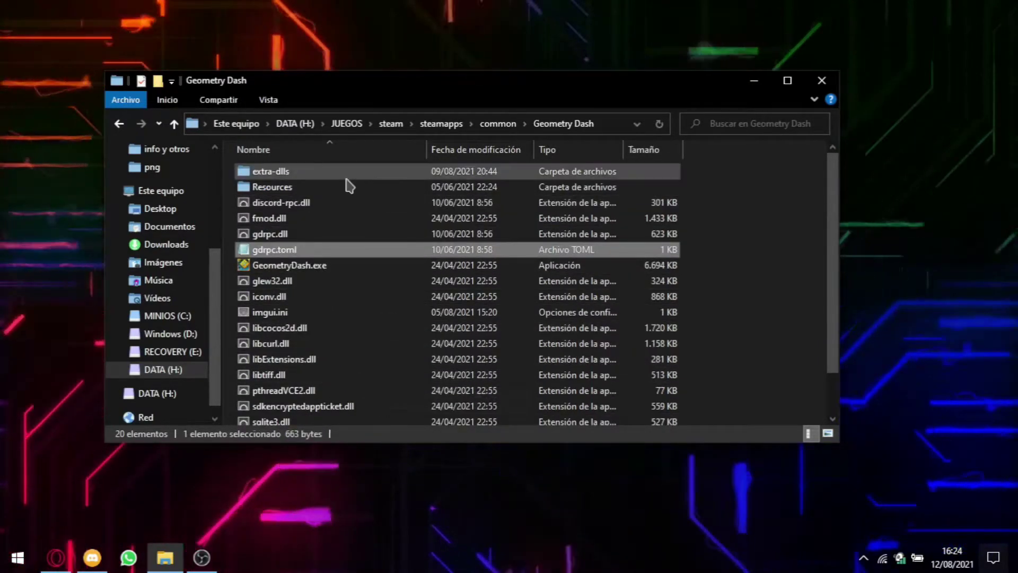
key("Delete")
scroll(311, 186, "down", 1)
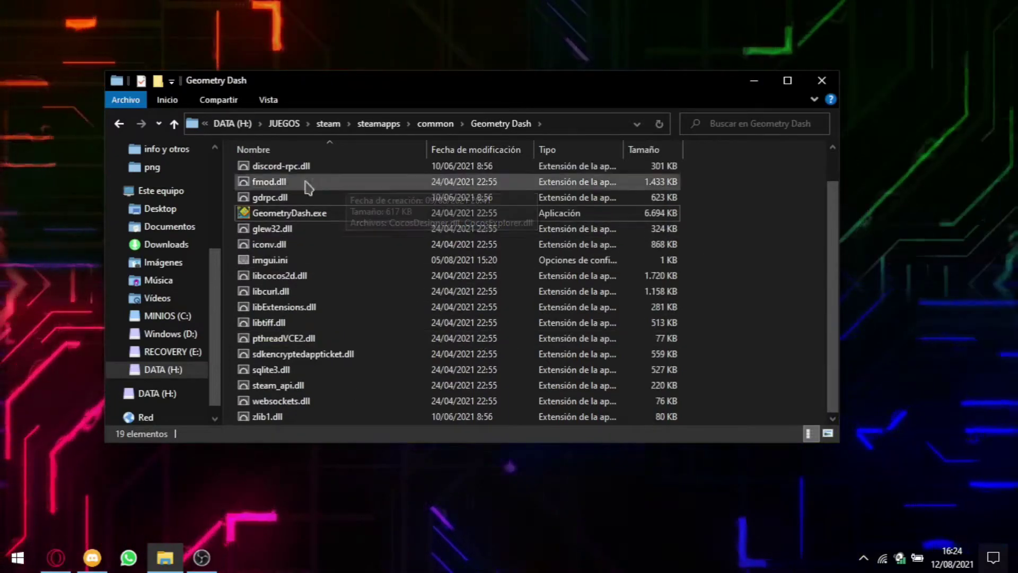
Point out the mod's three DLLs, discord-rpc.dll, gdrpc.dll and zlib1.dll, by selecting them, and clear the selection
scroll(331, 328, "up", 1)
left_click(318, 202)
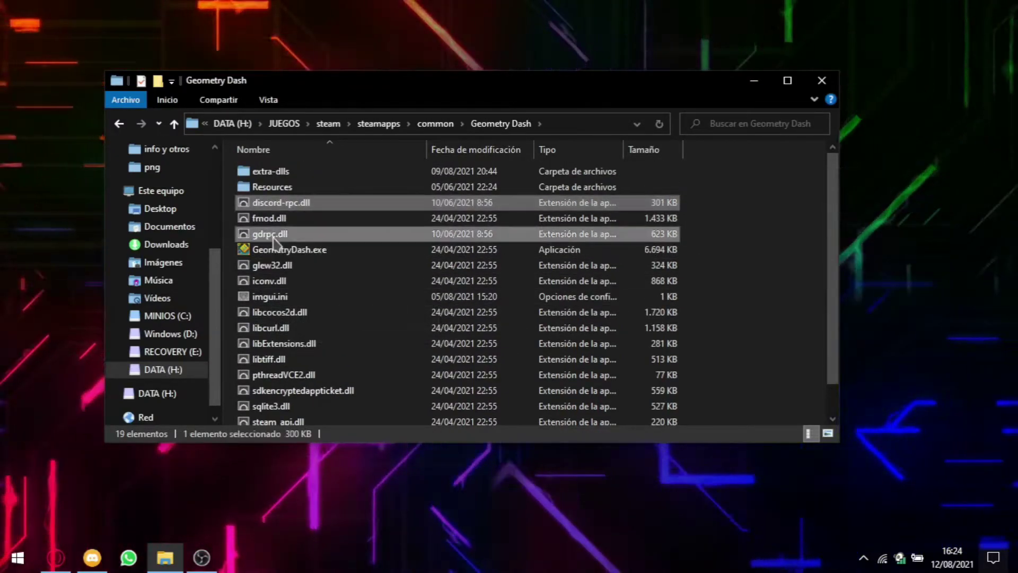
left_click(273, 234, "ctrl")
scroll(305, 371, "down", 1)
left_click(295, 415, "ctrl")
scroll(357, 341, "up", 1)
scroll(336, 249, "down", 1)
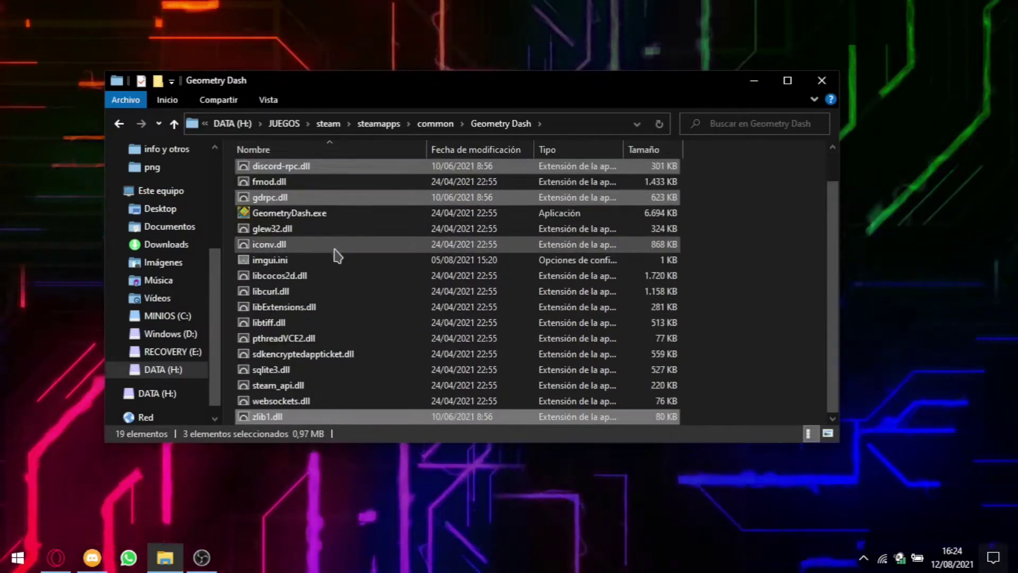
left_click(706, 283)
scroll(403, 371, "up", 1)
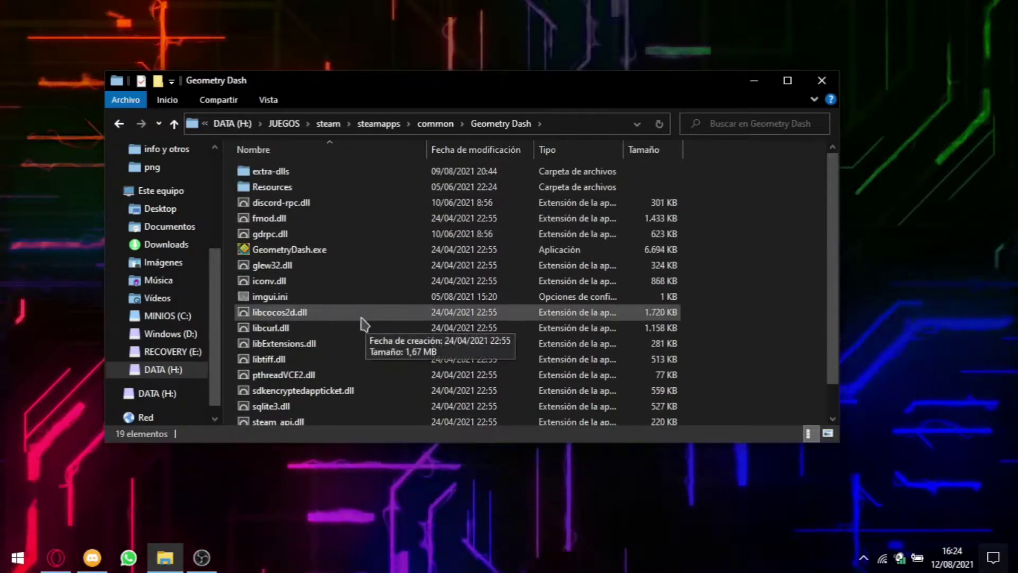
Run GeometryDash.exe to regenerate gdrpc.toml, and open that config file for editing in Notepad
double_click(355, 250)
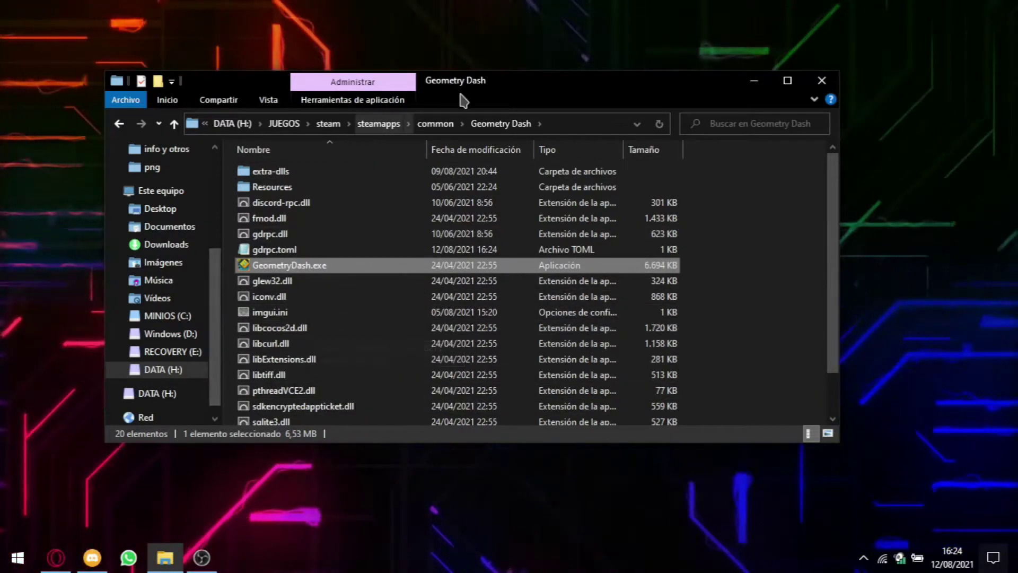
mouse_move(460, 87)
left_mouse_down()
mouse_move(465, 109)
mouse_move(466, 88)
left_mouse_up()
right_click(347, 250)
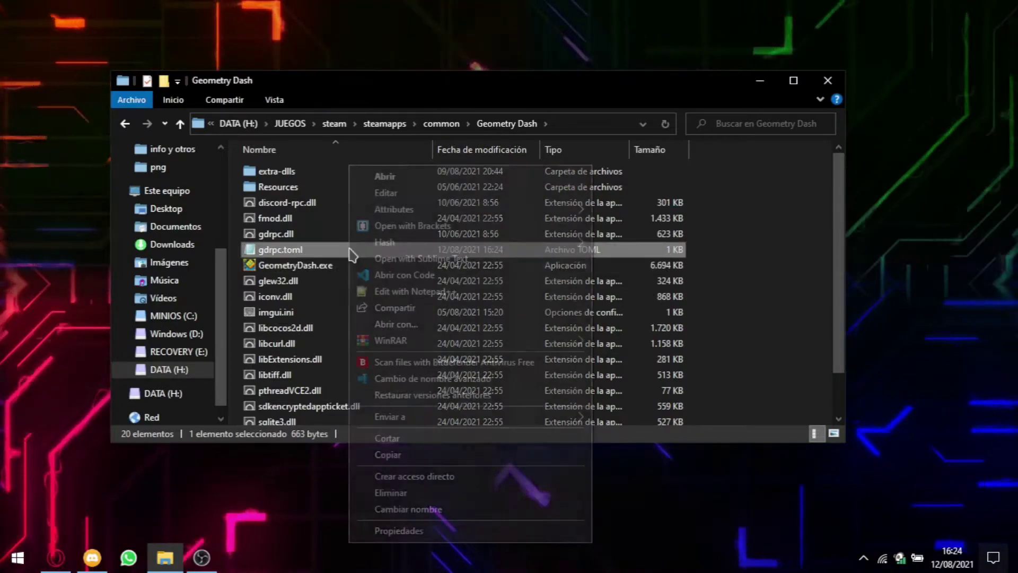
left_click(382, 194)
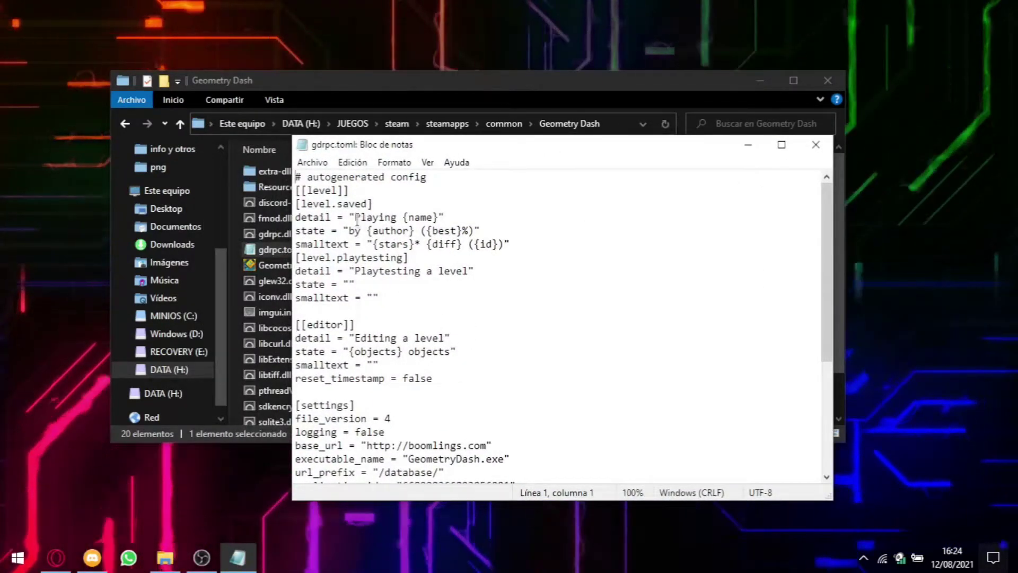
Remove the empty lines at the end of gdrpc.toml and set the [menu] detail value to "In menus"
scroll(427, 332, "down", 3)
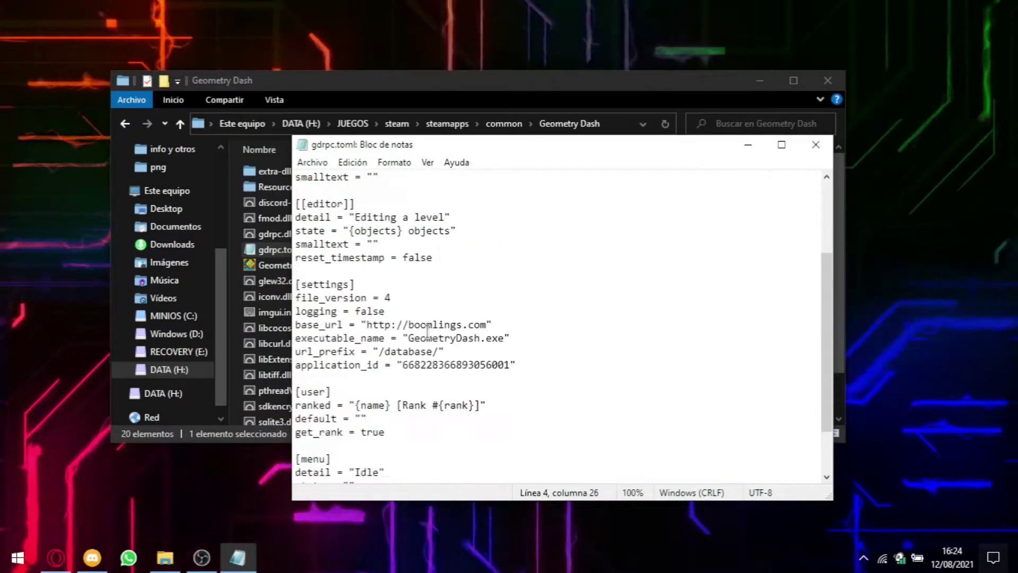
scroll(465, 381, "down", 2)
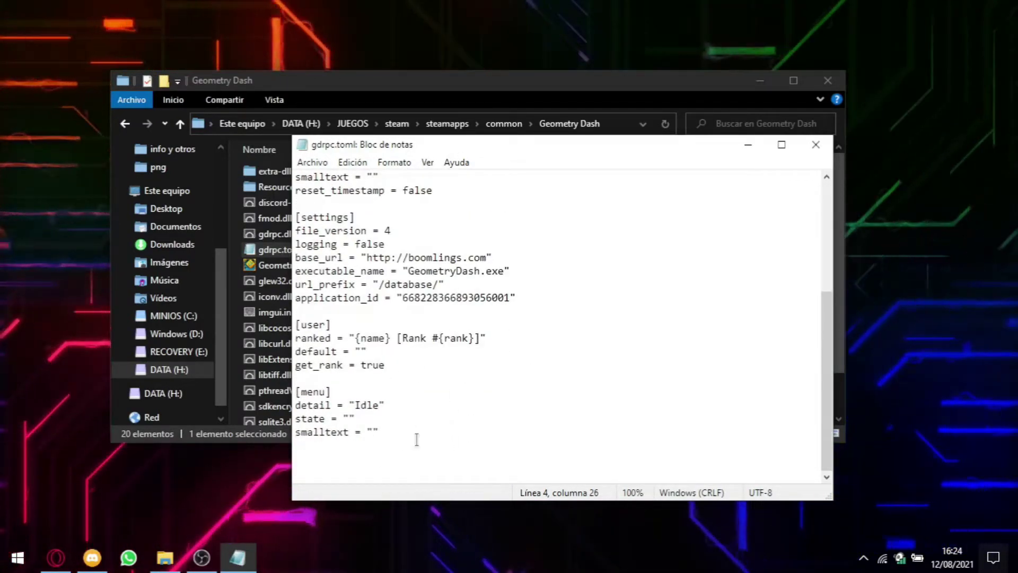
key("BackSpace")
key("BackSpace")
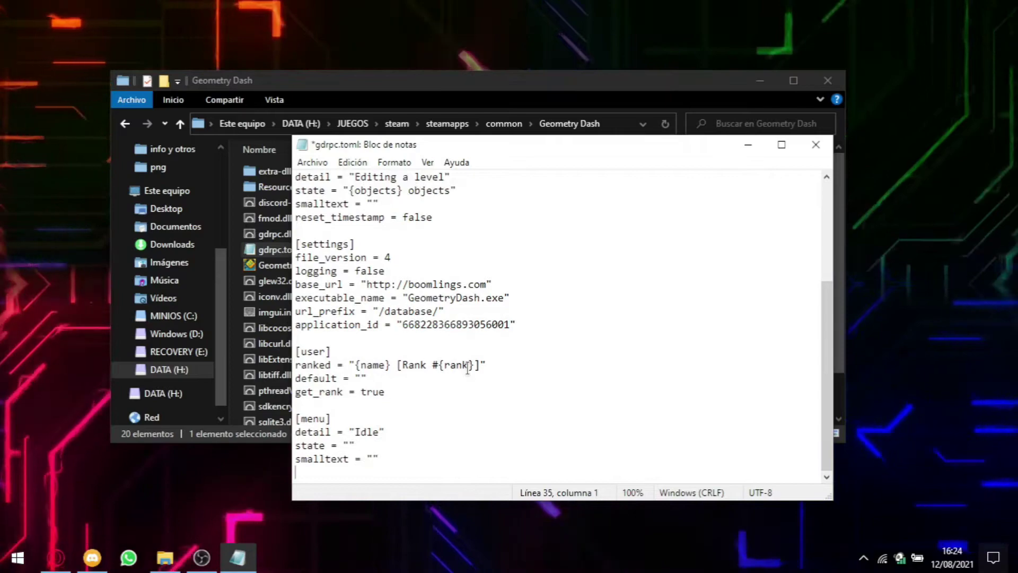
key("BackSpace")
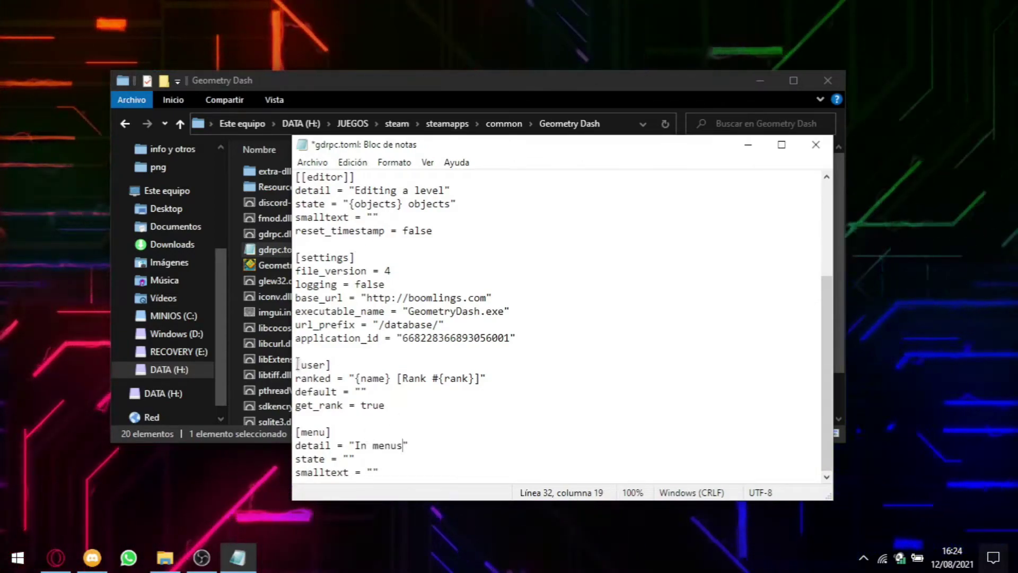
Remove [Rank #{rank}] from the ranked value in the [user] section so it reads "{name}"
left_click(422, 405)
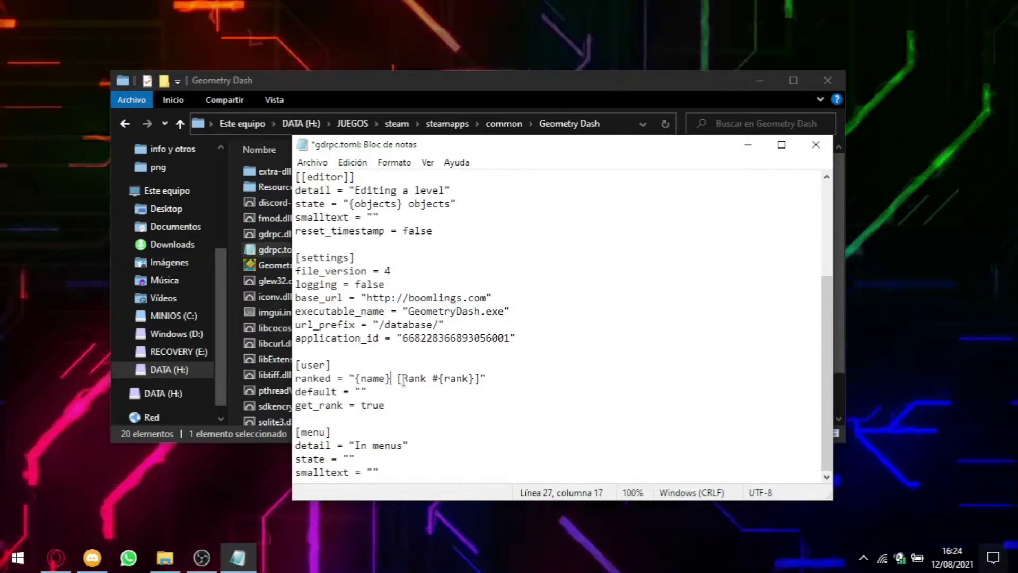
left_click_drag(403, 380, 483, 388)
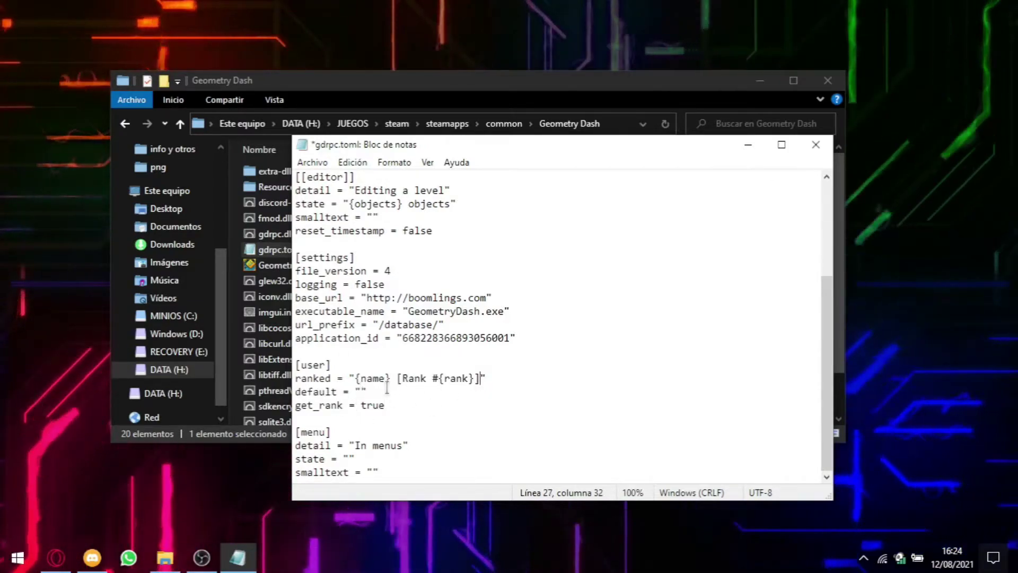
left_click_drag(397, 378, 478, 370)
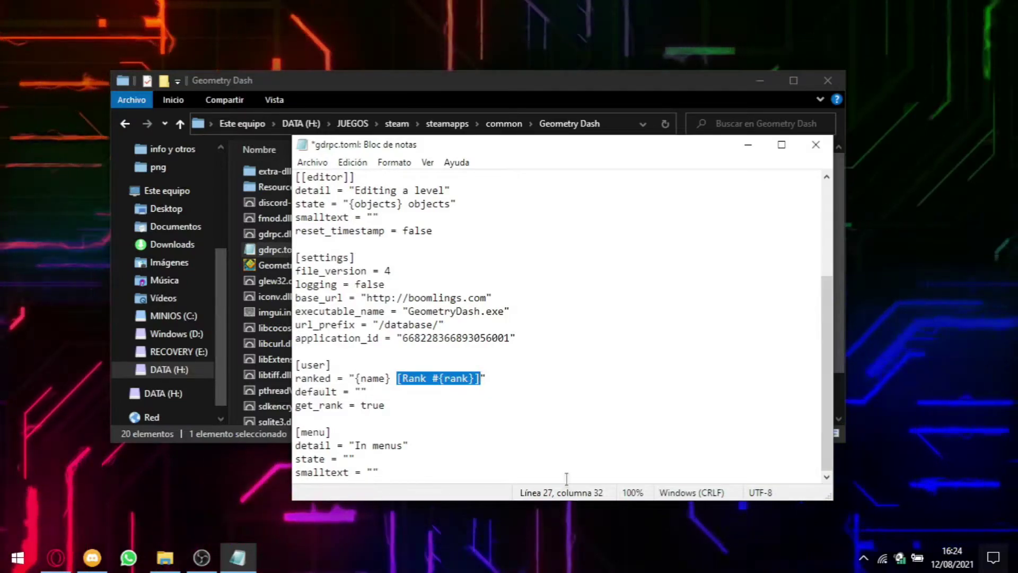
key("BackSpace")
key("BackSpace")
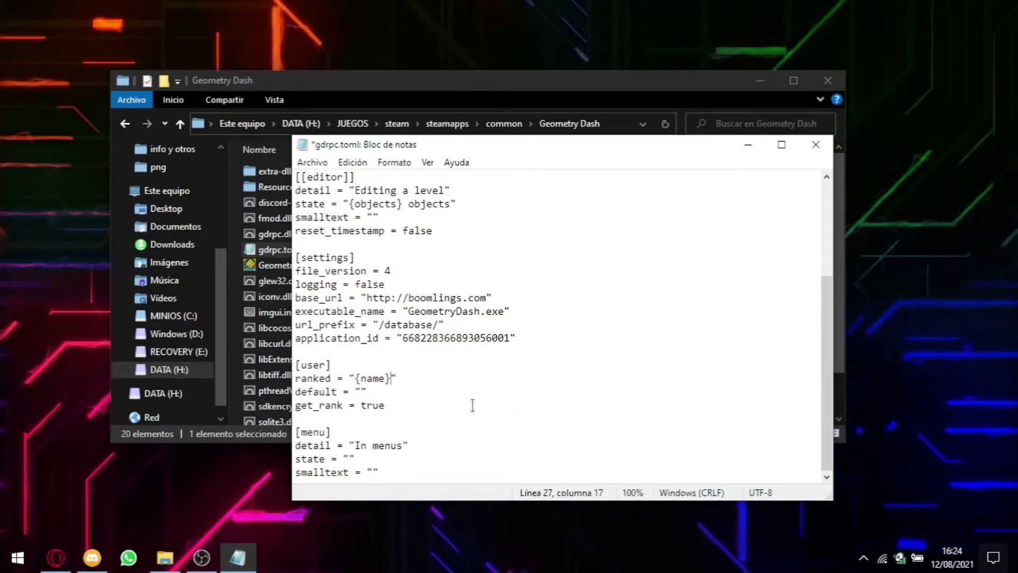
Review the [settings] entries, including application_id, and the [[editor]] section of gdrpc.toml
scroll(584, 424, "up", 1)
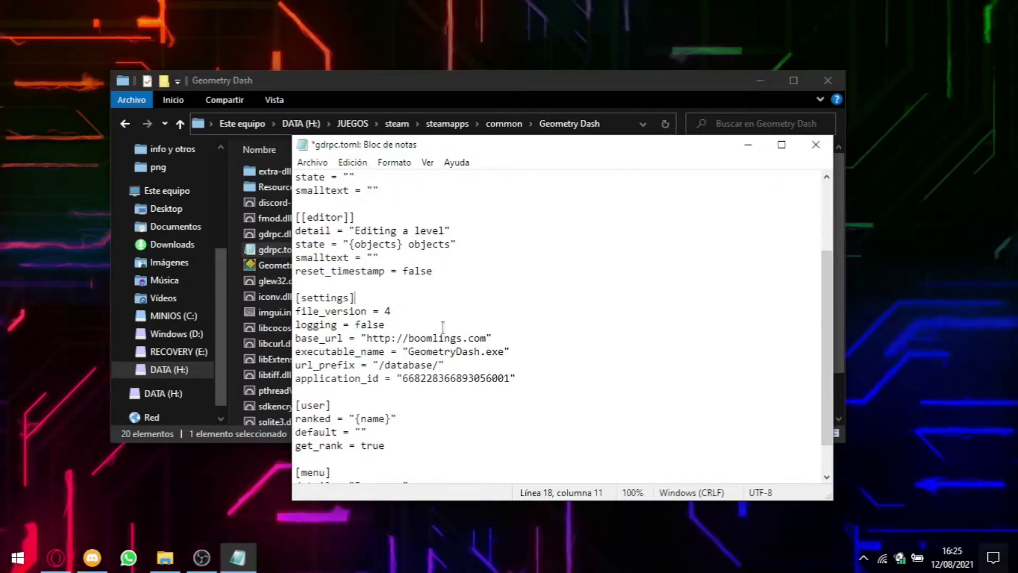
left_click_drag(309, 298, 297, 313)
left_click(390, 324)
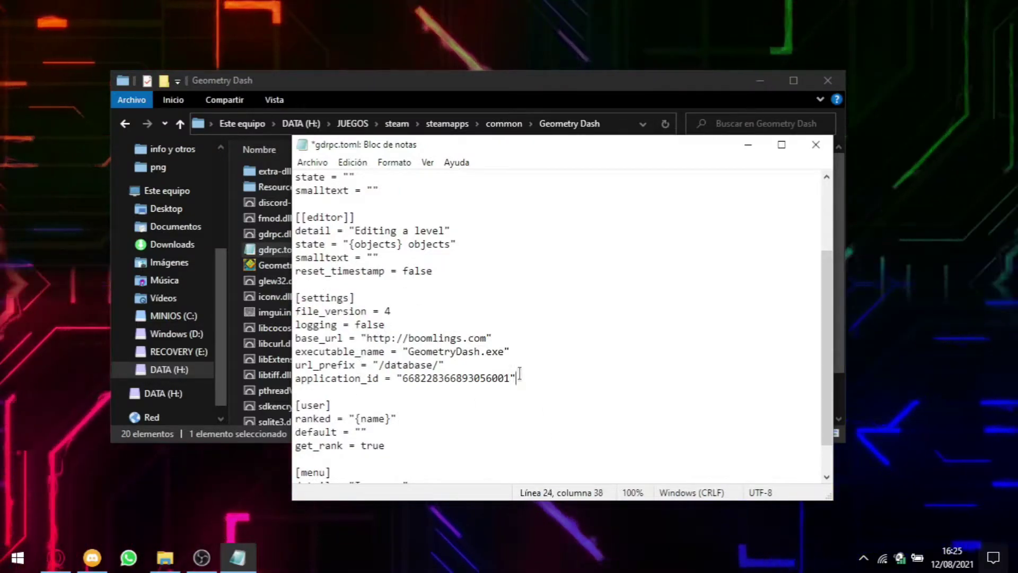
left_click_drag(517, 378, 471, 377)
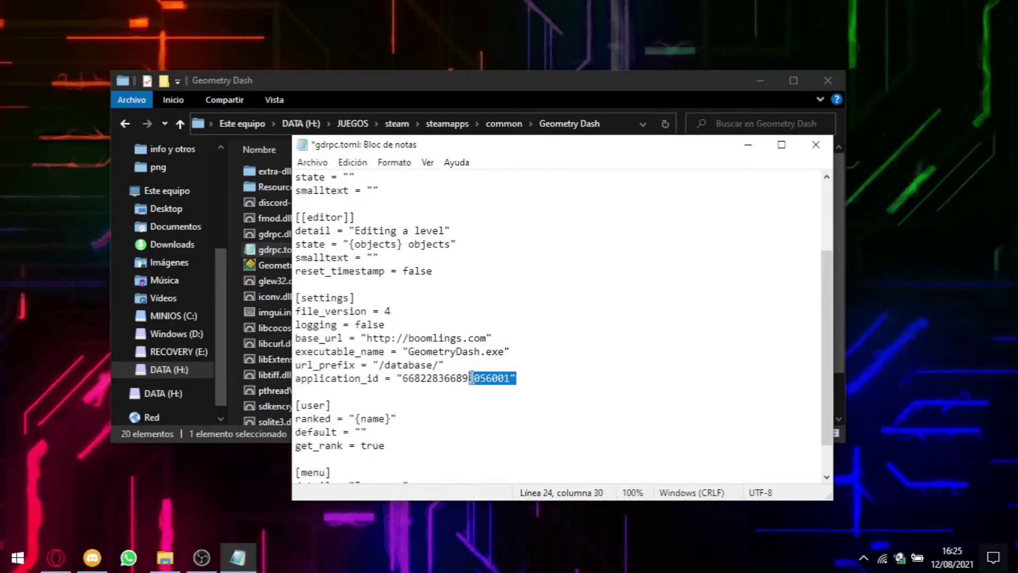
scroll(397, 373, "up", 3)
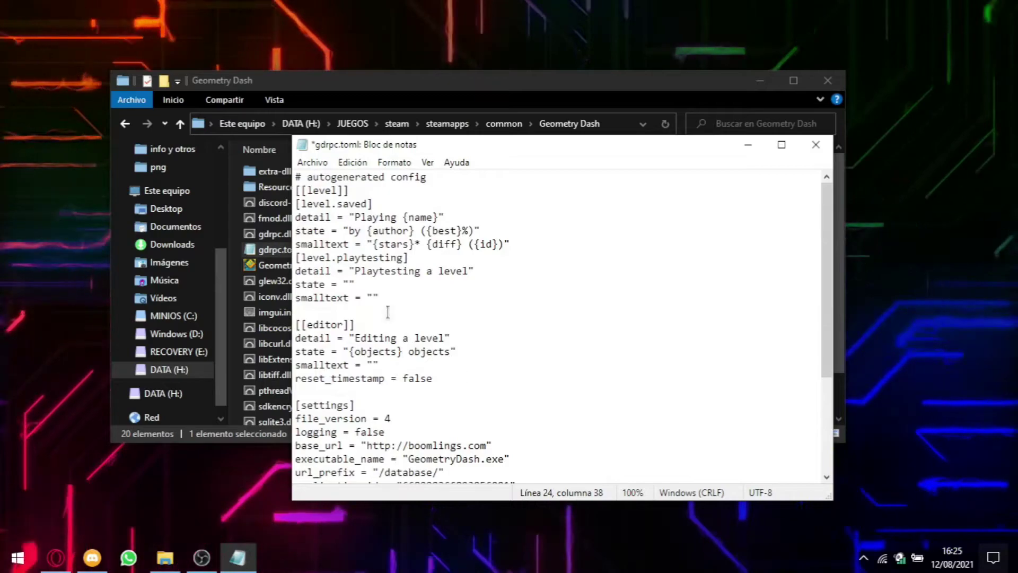
left_click_drag(295, 338, 495, 381)
left_click(495, 391)
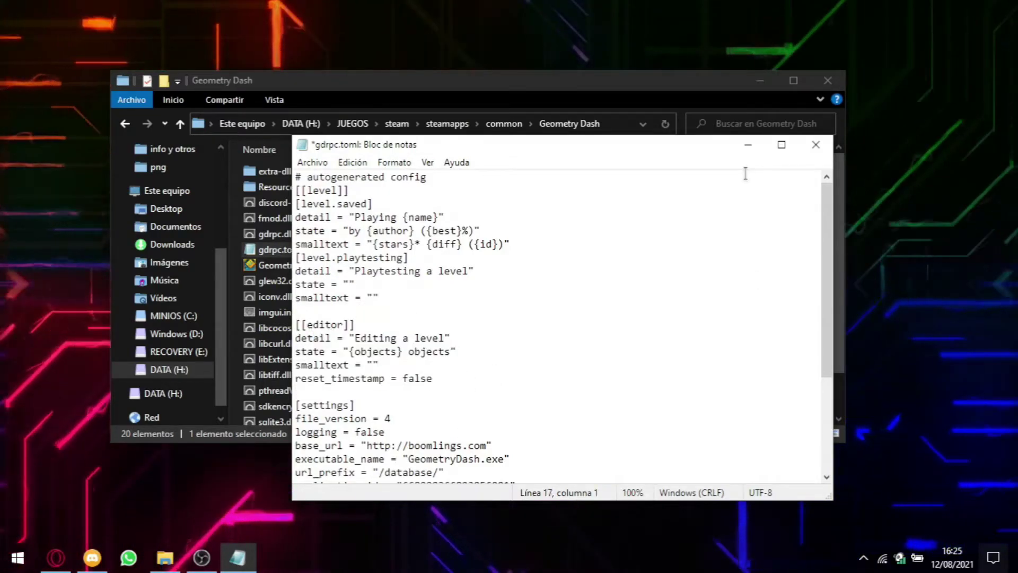
Close gdrpc.toml, saving the changes
left_click(816, 144)
left_click(458, 297)
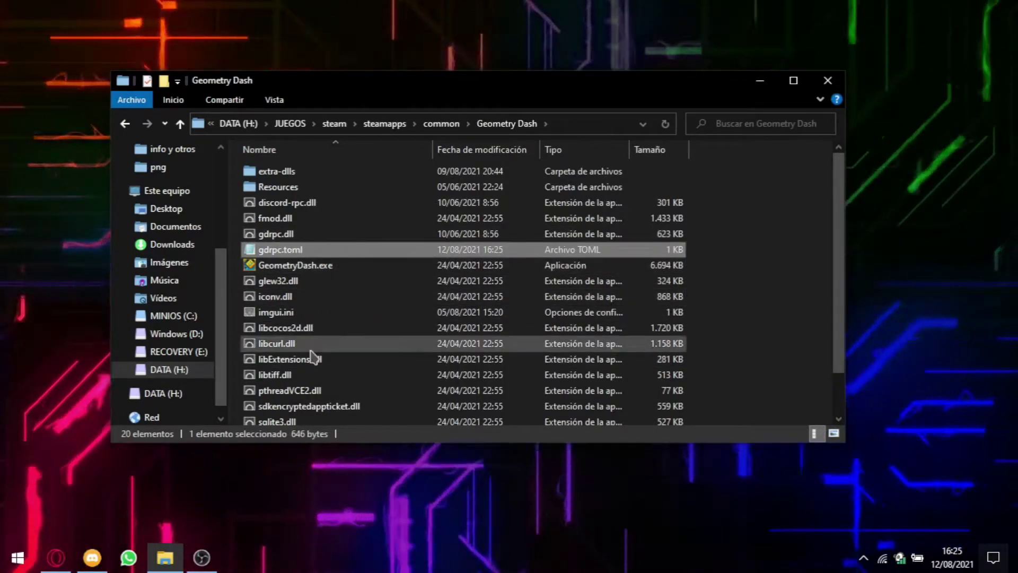
scroll(376, 418, "down", 1)
scroll(376, 403, "up", 1)
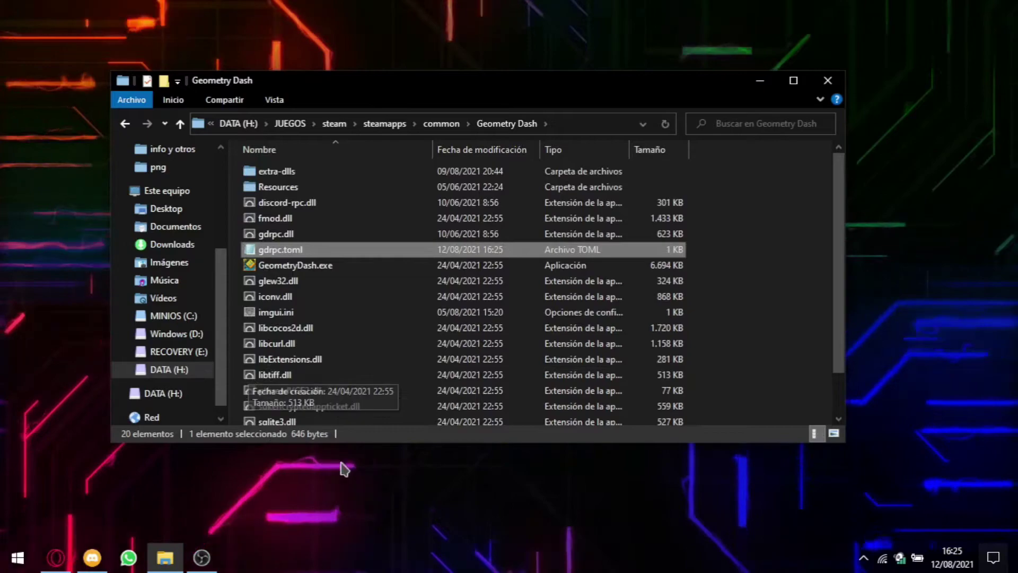
Search Windows for "geometry" and launch Geometry Dash
key("super")
type("ge")
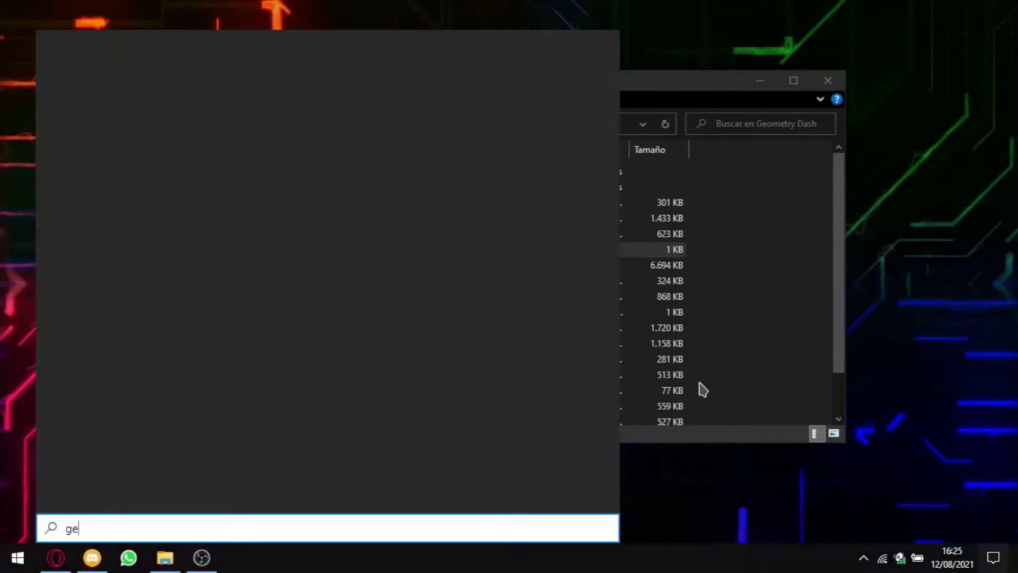
type("ometry")
key("Return")
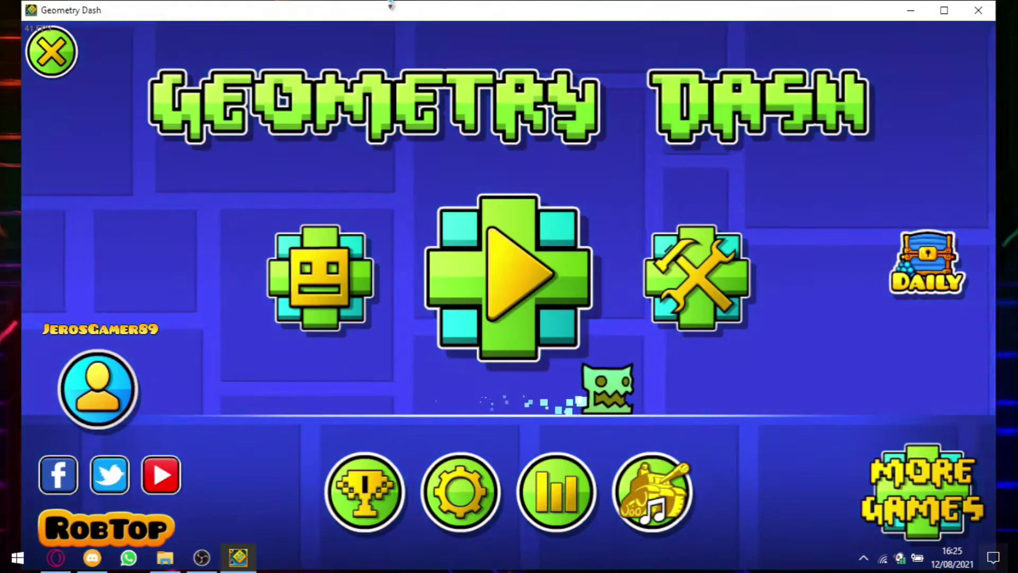
Minimize the Geometry Dash folder window and move the game window higher on the desktop
left_click_drag(398, 124, 392, 92)
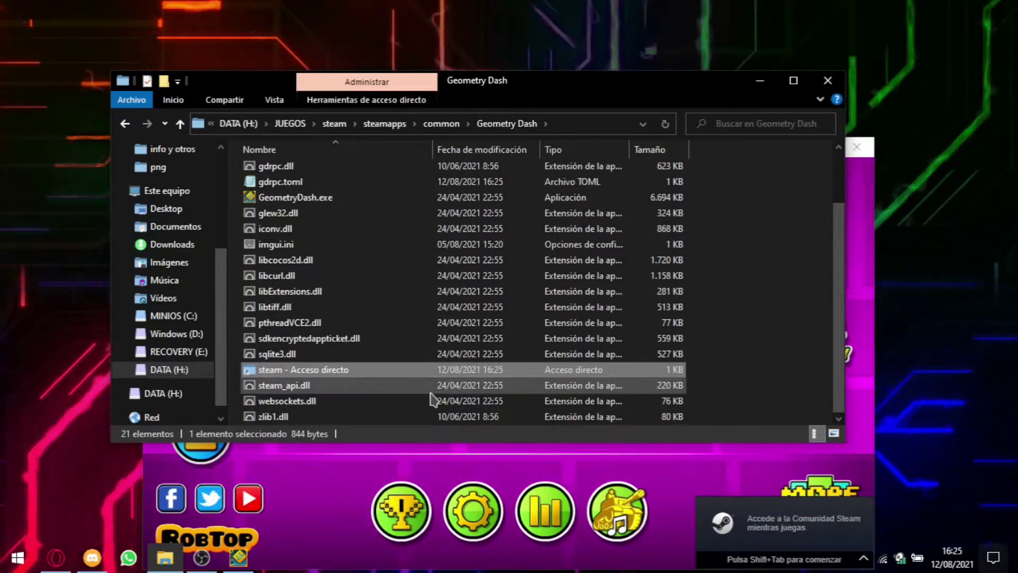
left_click(759, 79)
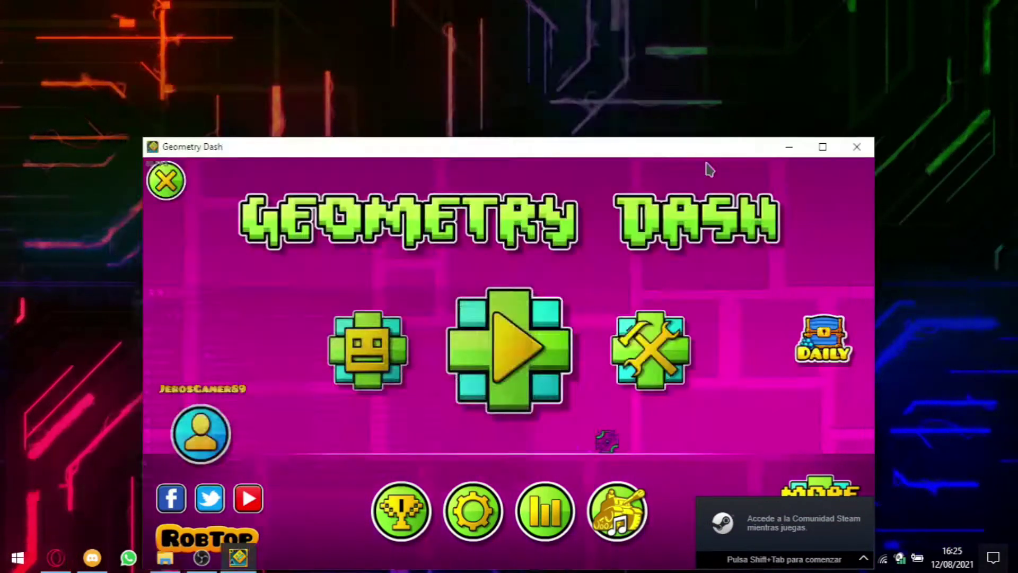
left_click_drag(706, 150, 678, 30)
View the game's settings, return to the main menu and shift the game window slightly
left_click(445, 391)
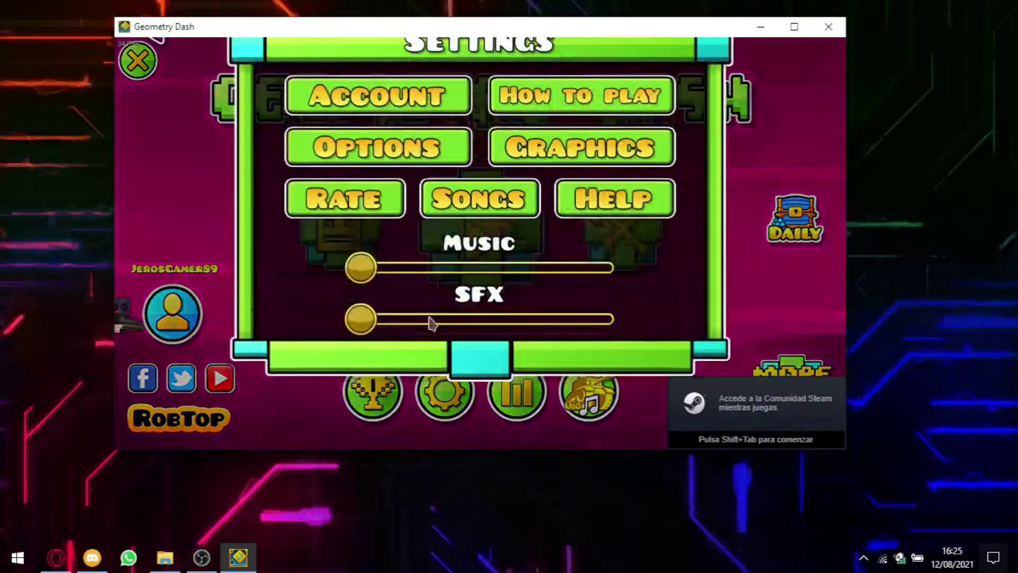
left_click(142, 67)
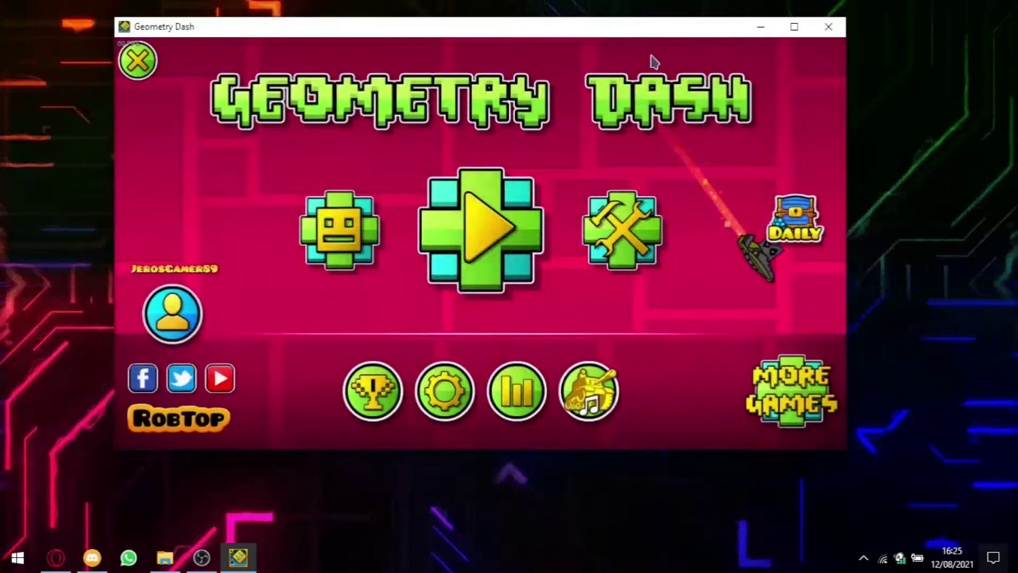
left_click_drag(620, 34, 632, 48)
Switch to Discord and open the activity section of the signed-in account's full profile
left_click(92, 557)
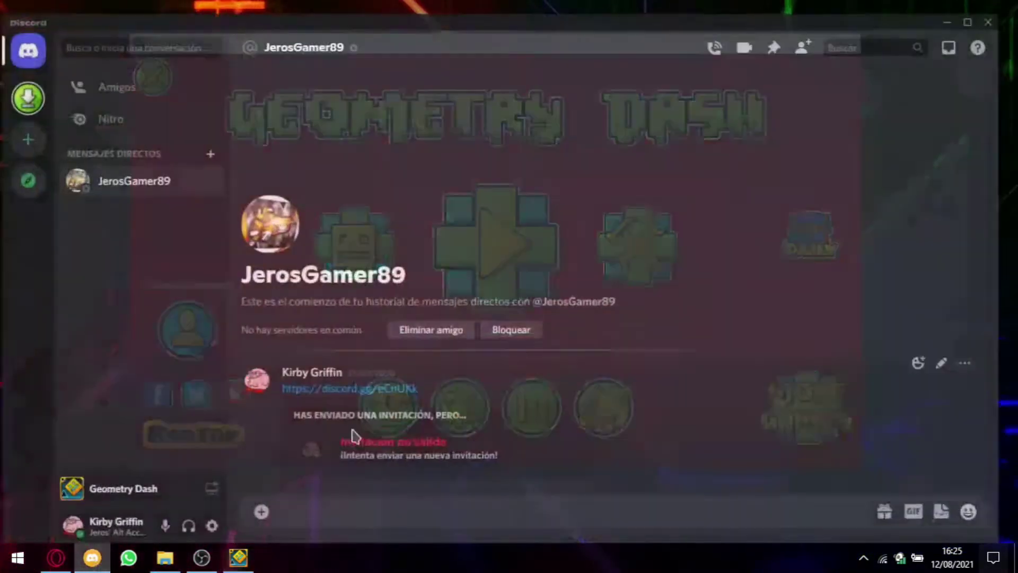
left_click(273, 382)
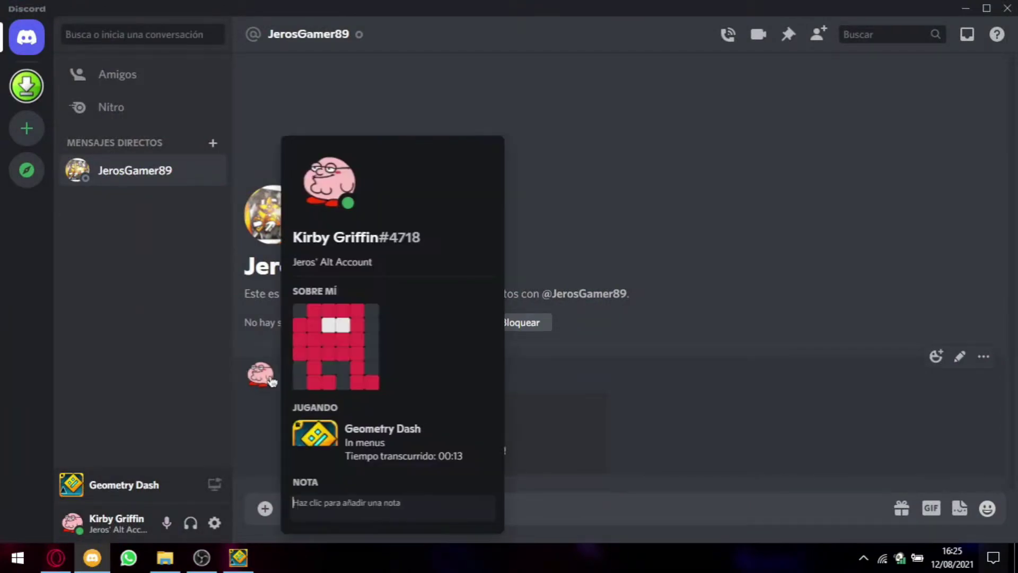
left_click(334, 187)
left_click(459, 280)
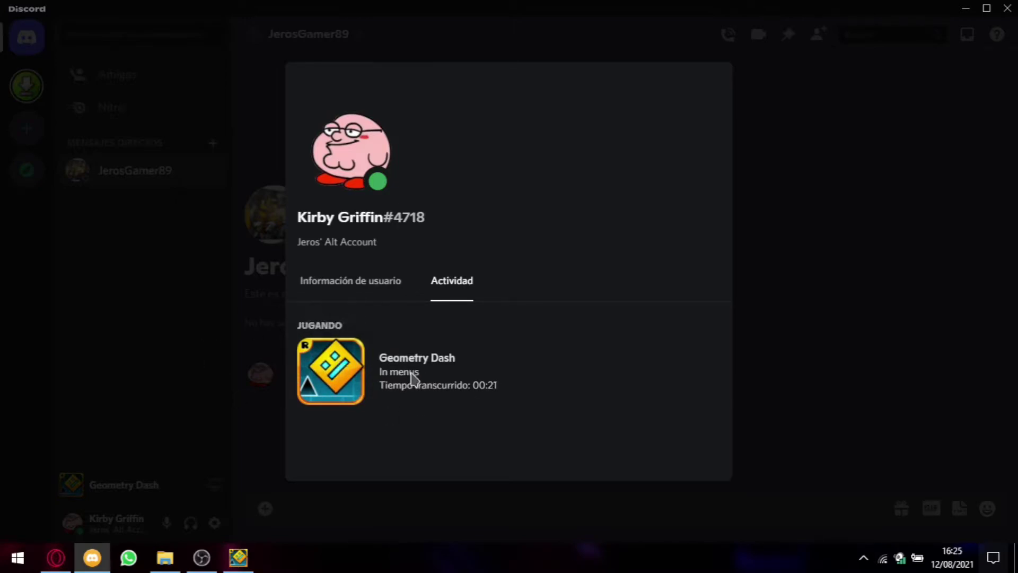
Start the Stereo Madness level in Geometry Dash and return to Discord to check the profile's activity
left_click(238, 557)
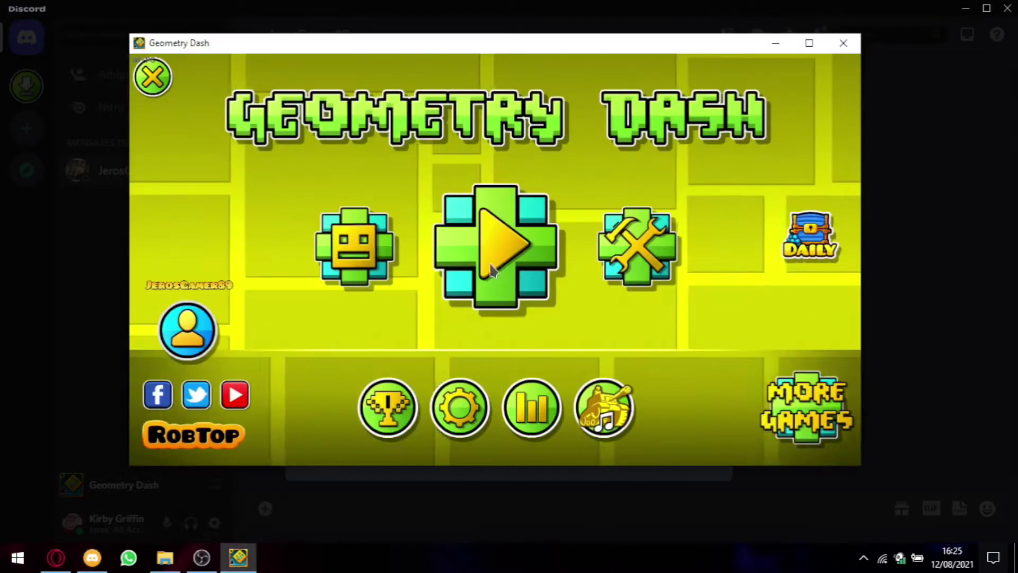
left_click(477, 212)
left_click(426, 245)
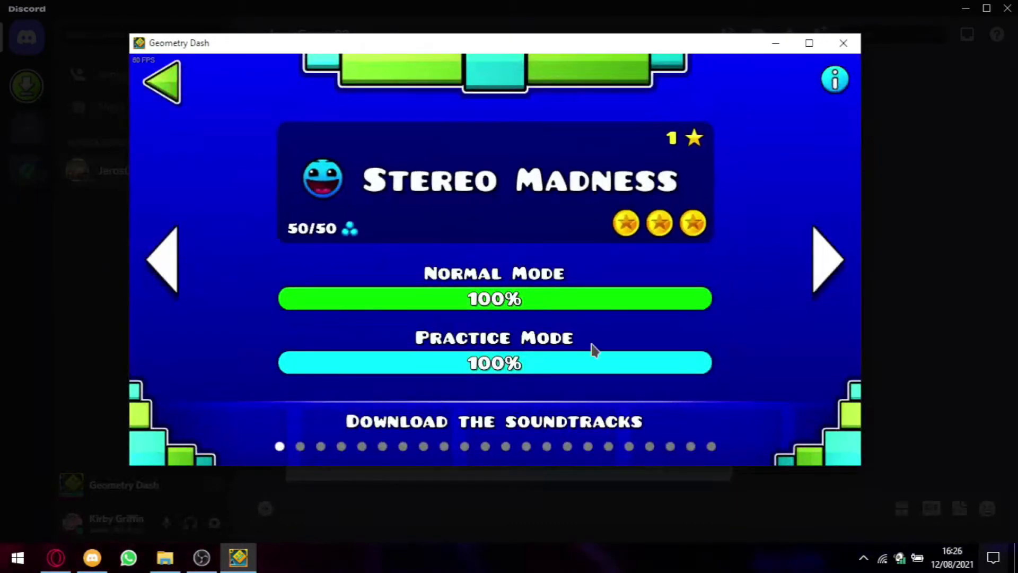
left_click(92, 558)
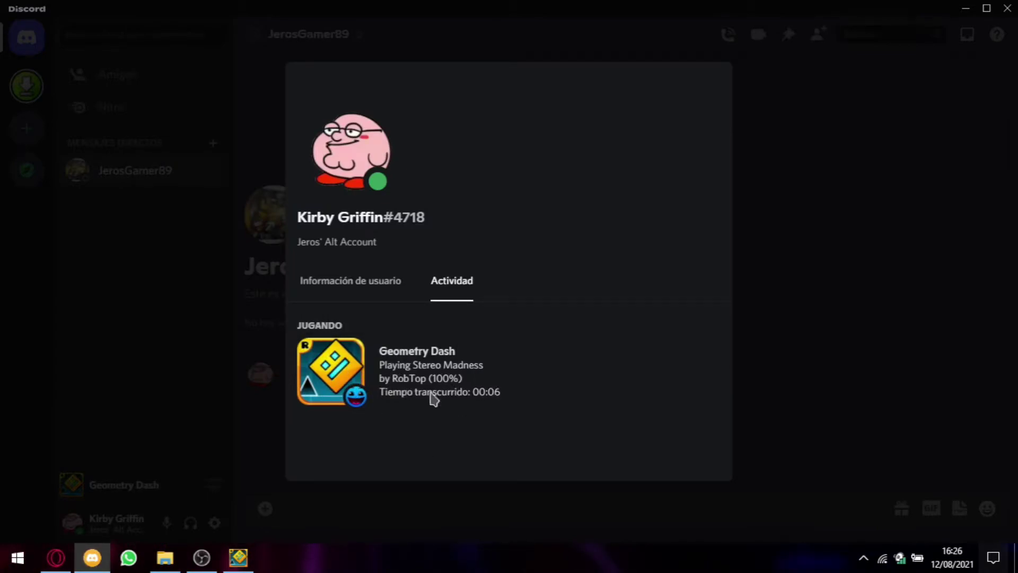
Return to Geometry Dash, exit Stereo Madness to the main menu and move the game window slightly lower
left_click(239, 559)
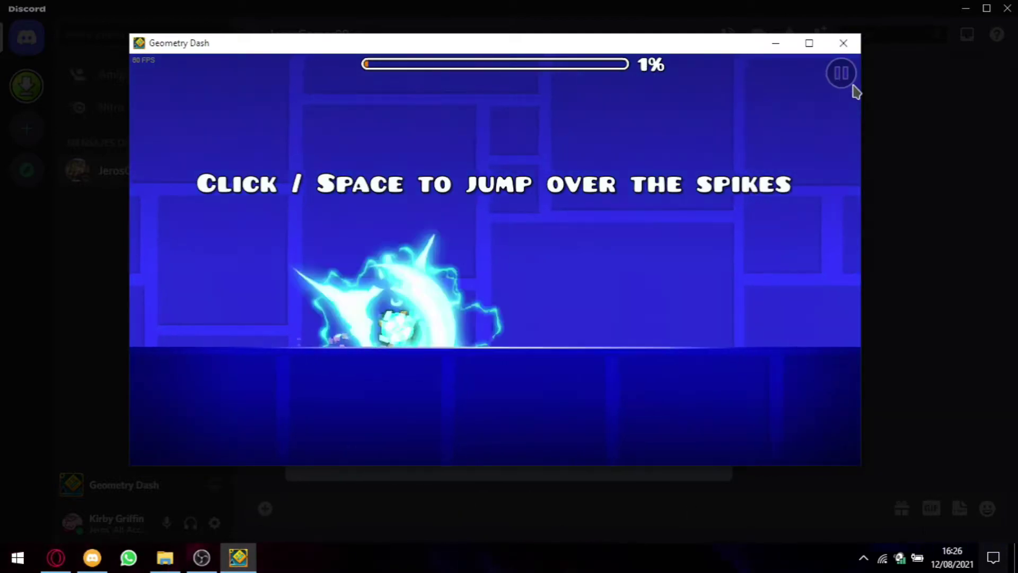
left_click(847, 88)
left_click(558, 297)
left_click(159, 81)
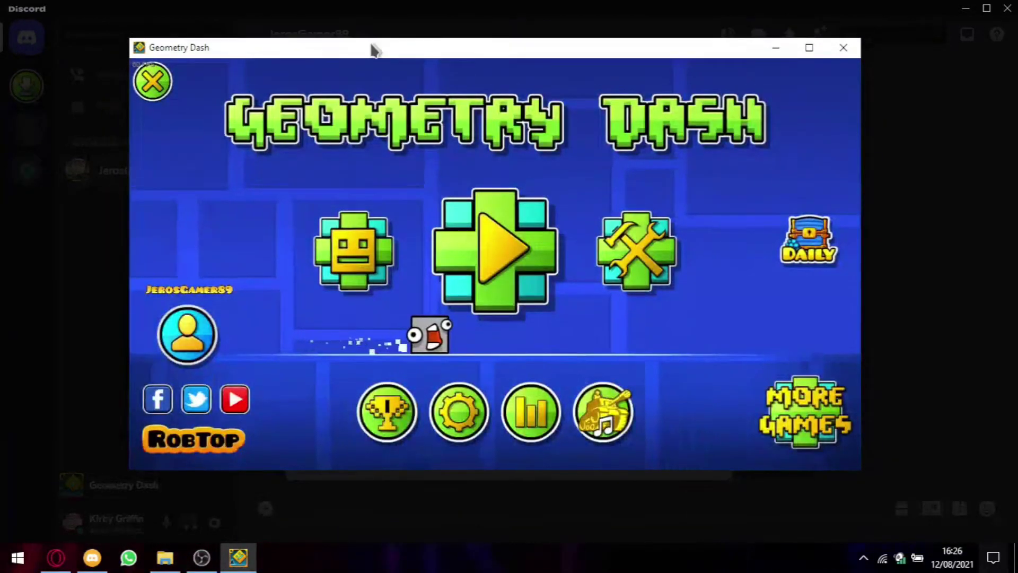
left_click_drag(373, 45, 372, 62)
Search the online levels for "FUTURE FUNK"
left_click(632, 261)
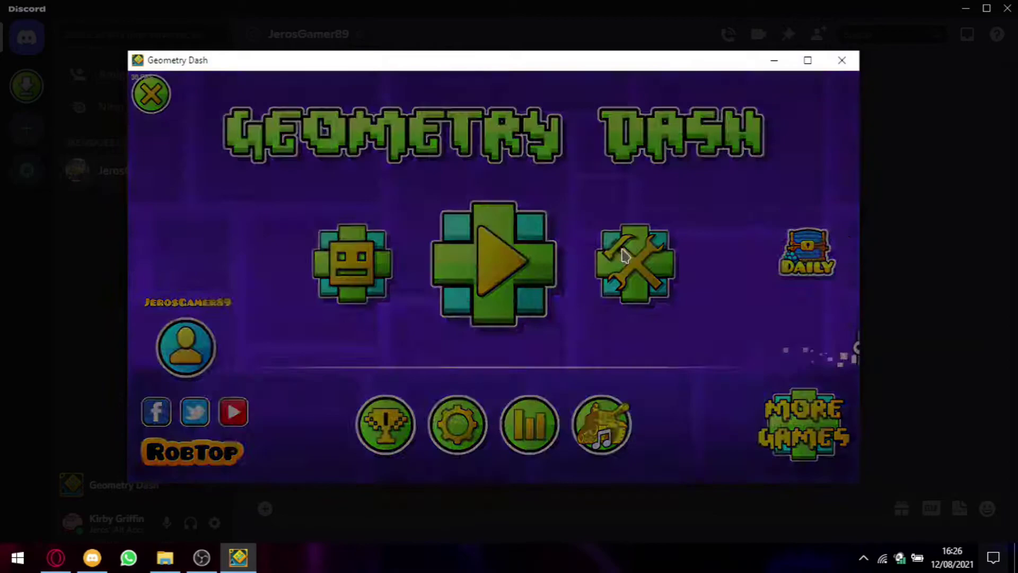
left_click(689, 429)
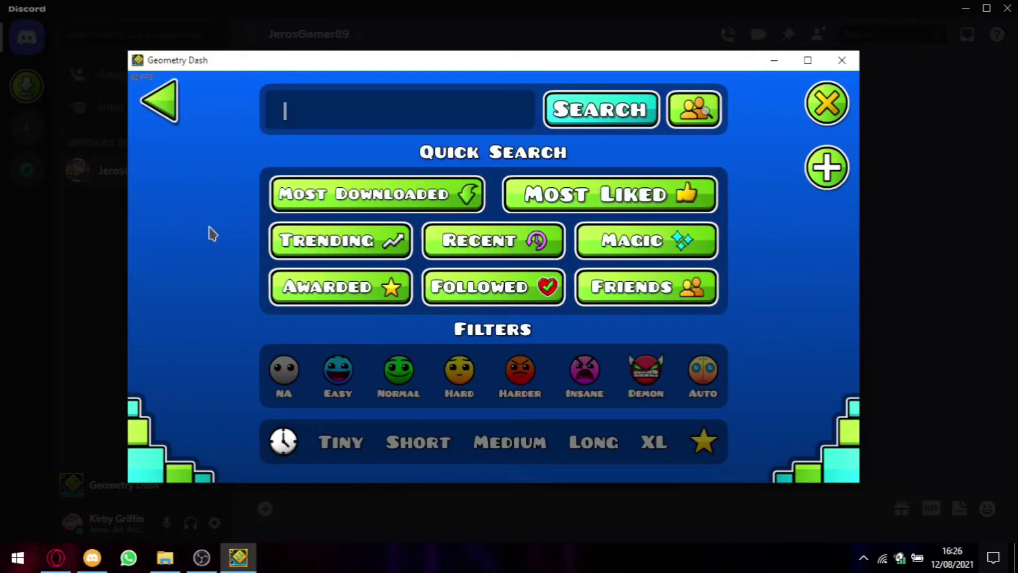
type("FUTURE FUNK")
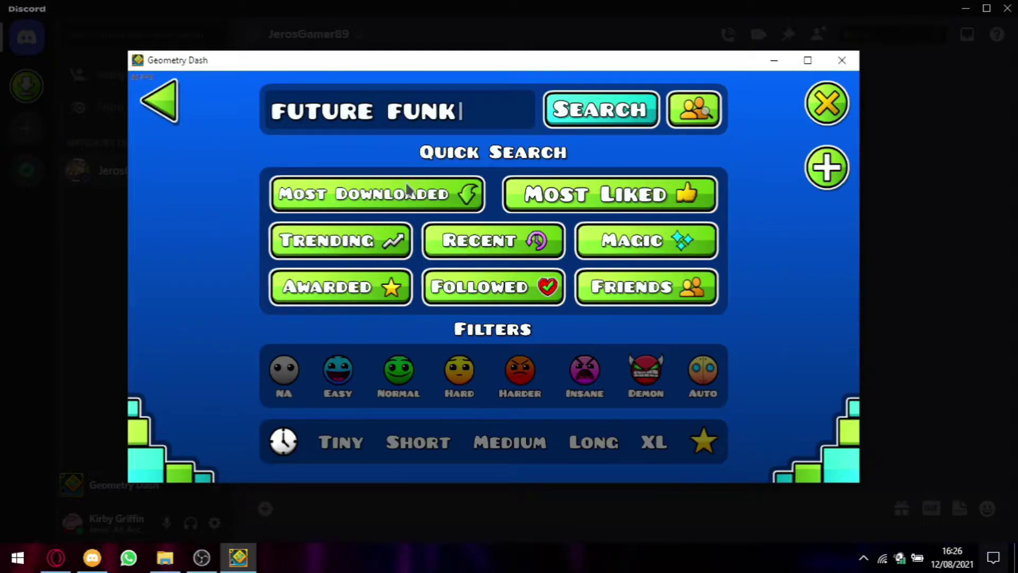
left_click(599, 109)
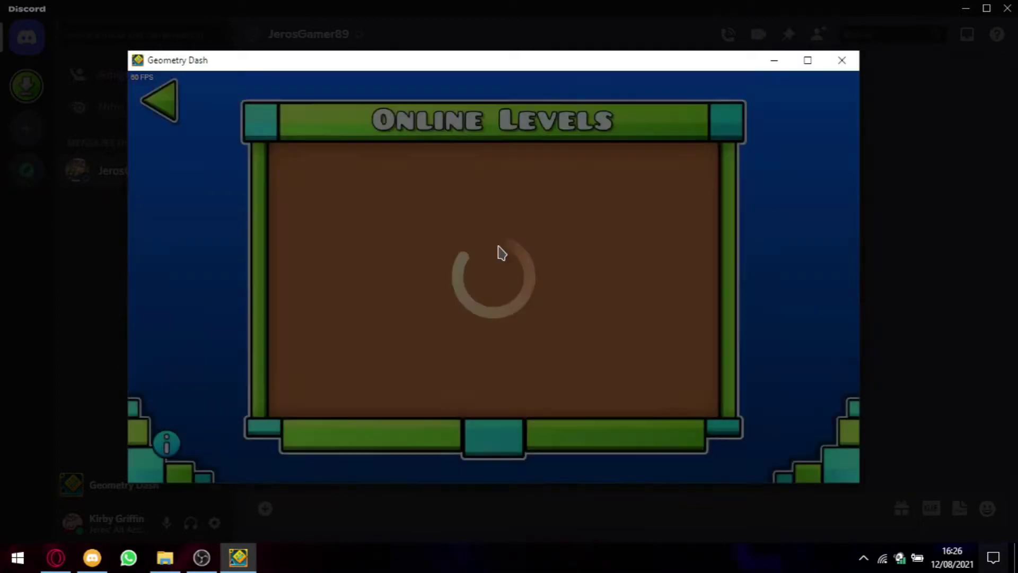
Start the Future Funk II level by JonathanGD and check its activity details and difficulty tooltip on the Discord profile
scroll(506, 239, "down", 2)
scroll(520, 316, "up", 1)
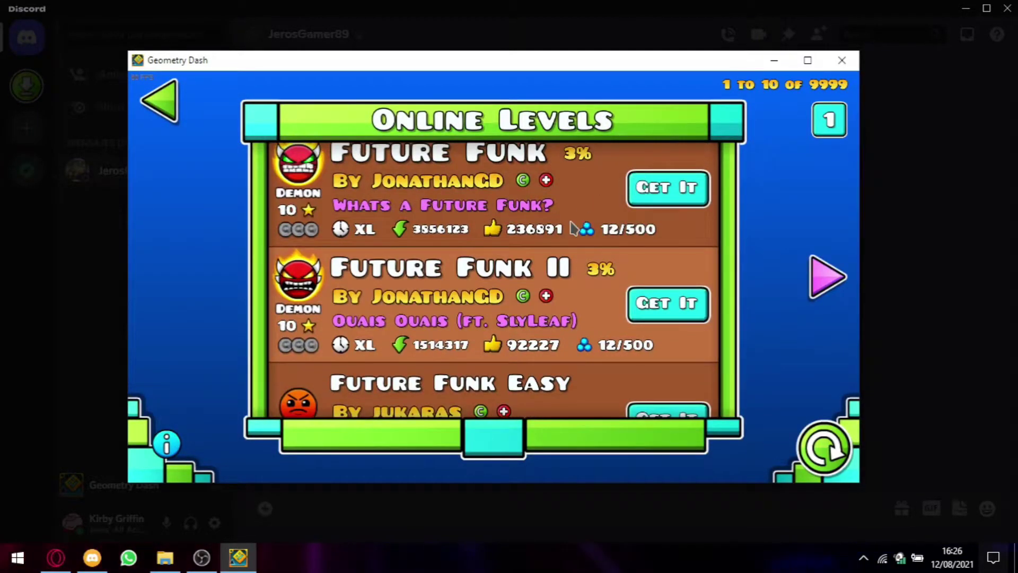
left_click(667, 312)
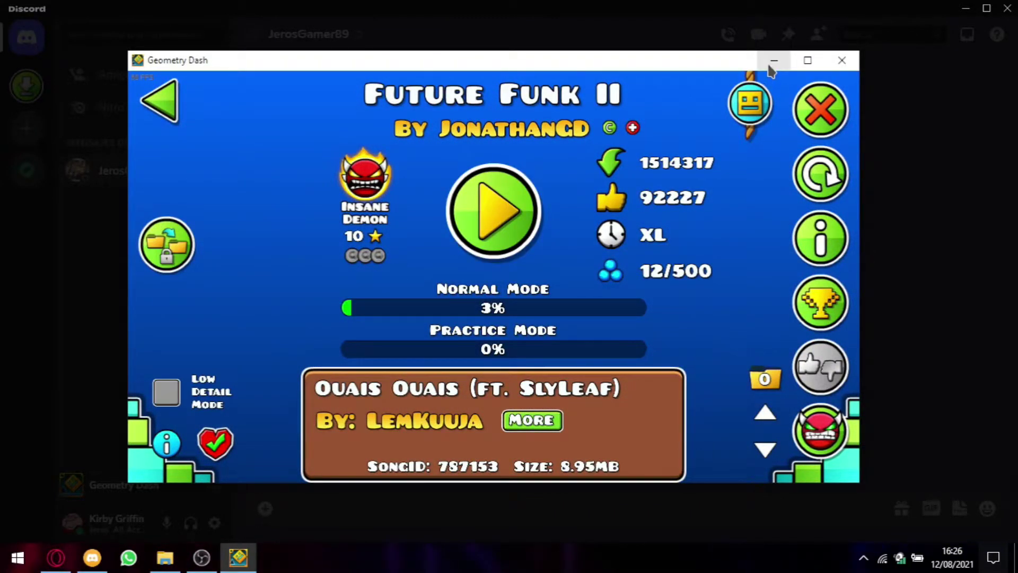
left_click(91, 557)
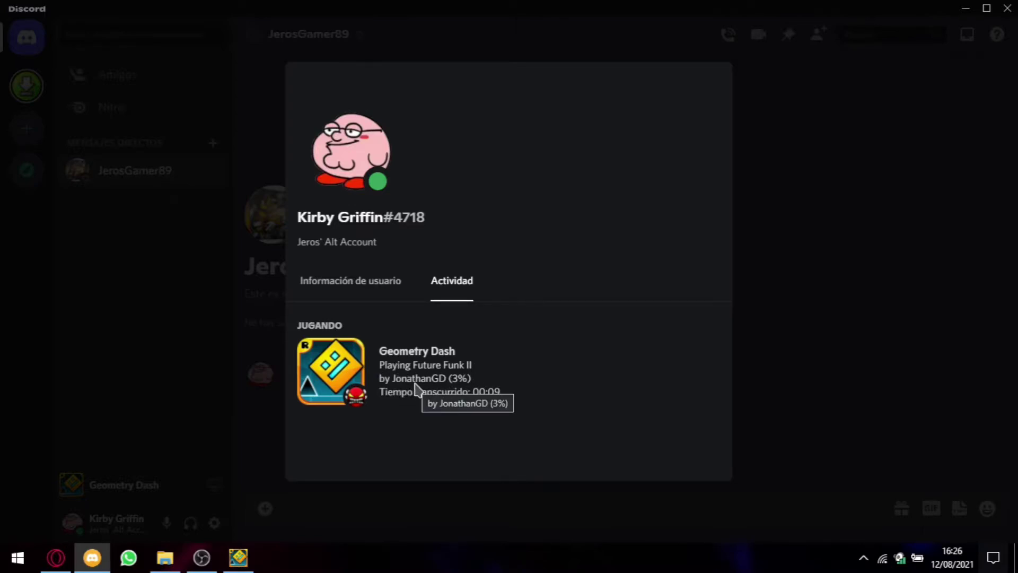
mouse_move(363, 399)
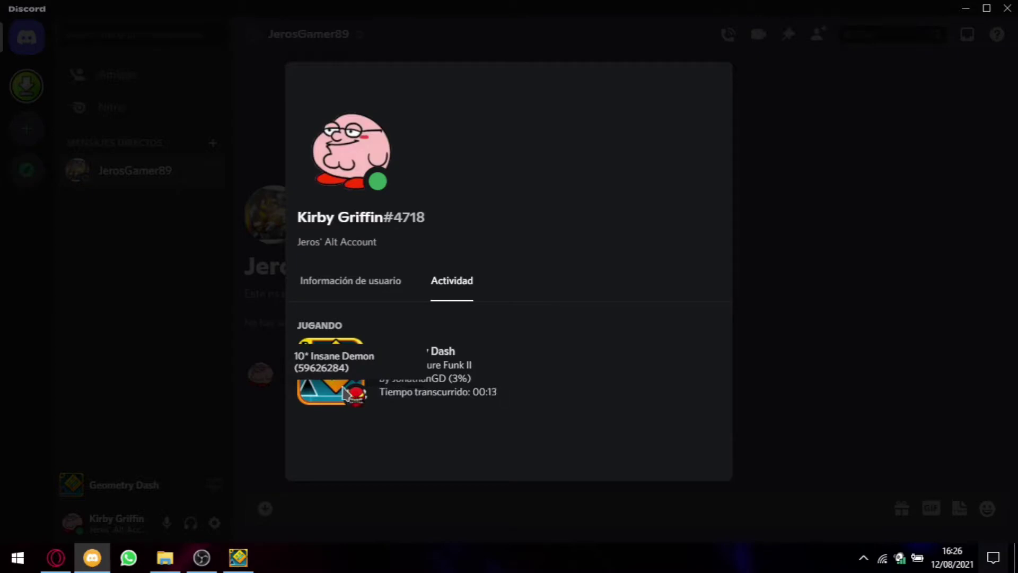
Return to Geometry Dash, quit Future Funk II and go back to the level creation and search menu
left_click(238, 557)
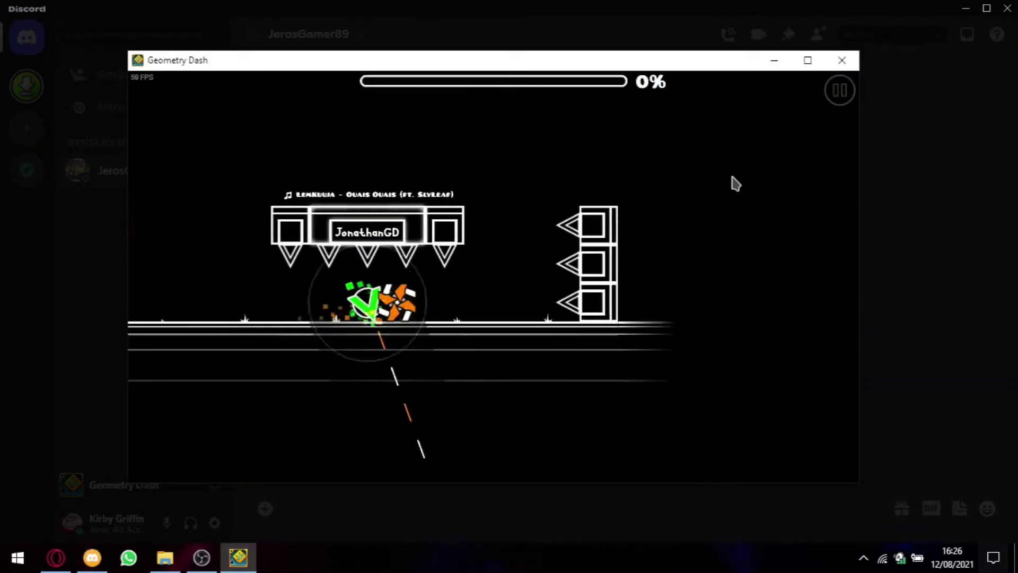
left_click(843, 91)
left_click(589, 305)
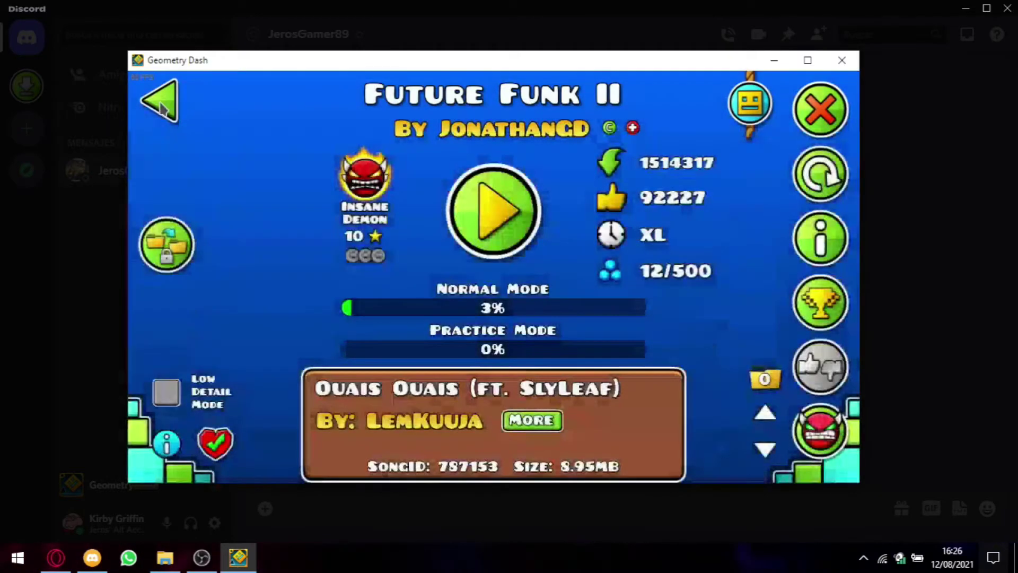
left_click(161, 102)
left_click(159, 102)
left_click(159, 102)
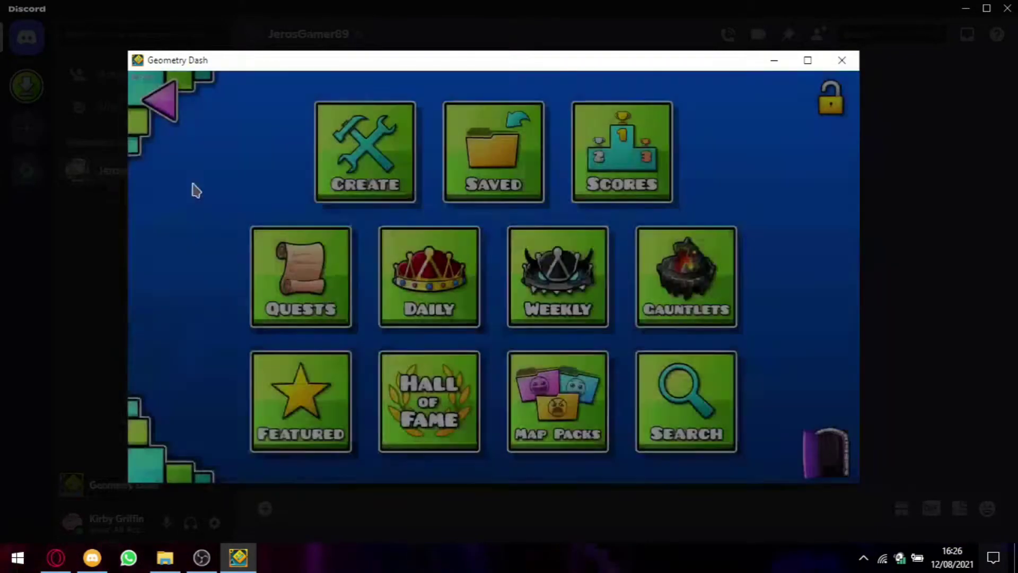
Open the created level The Perfect Circle in the editor and switch to Discord to check the profile's activity
left_click(366, 154)
scroll(439, 231, "down", 3)
scroll(531, 202, "up", 3)
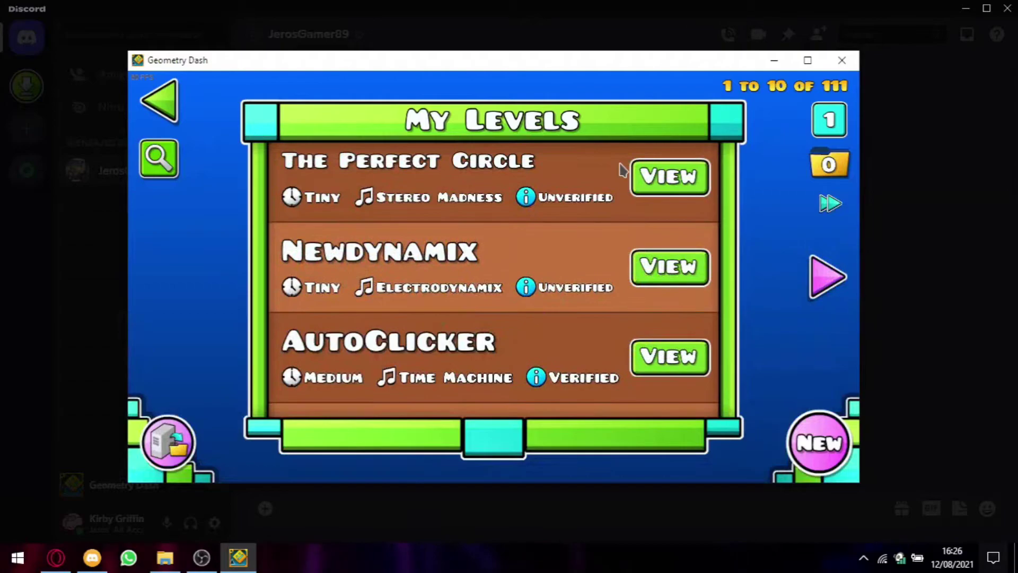
left_click(669, 177)
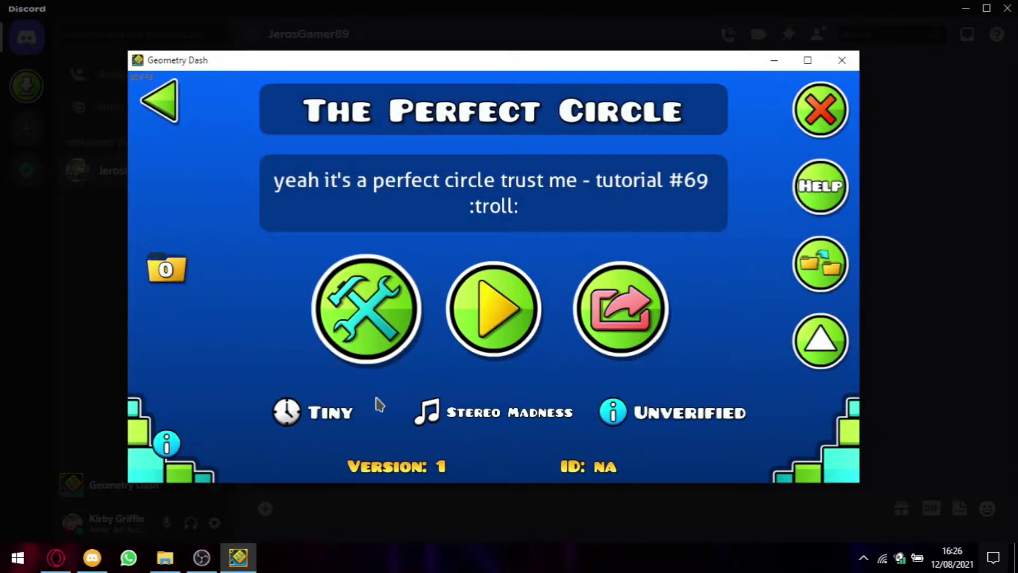
left_click(365, 309)
left_click(92, 557)
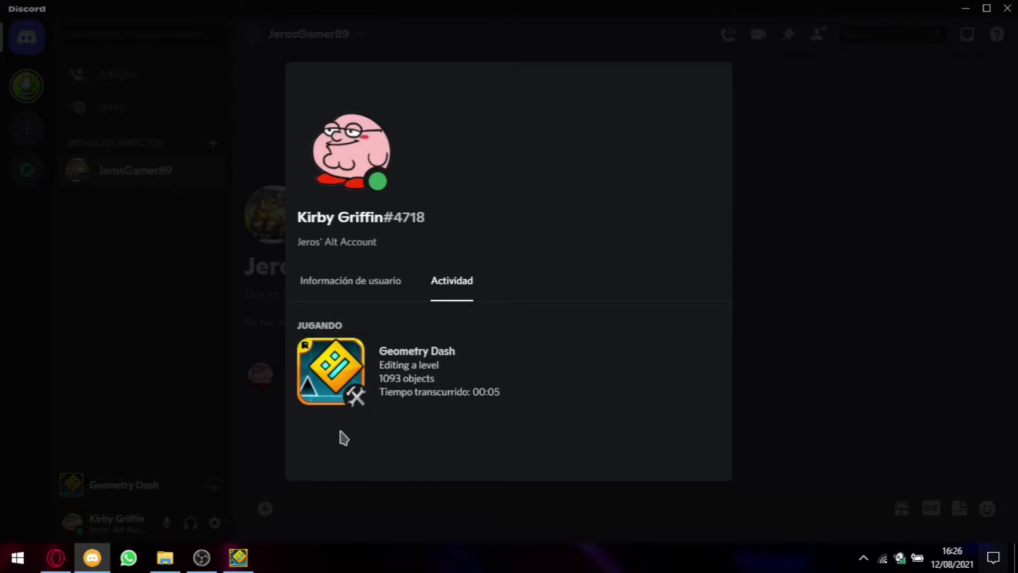
Return to Geometry Dash, leave The Perfect Circle's editor and quit the game
mouse_move(180, 554)
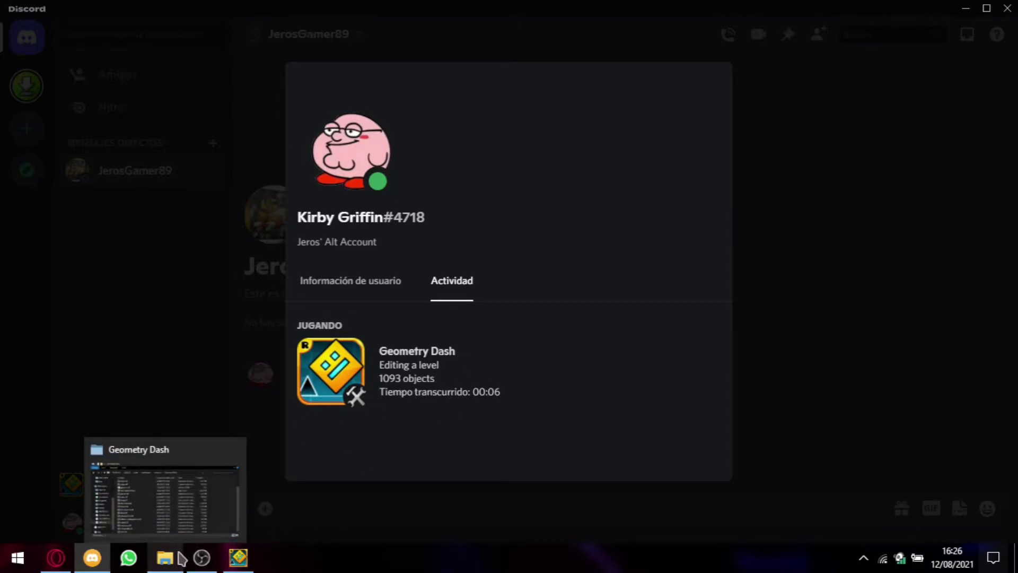
left_click(241, 559)
left_click(836, 109)
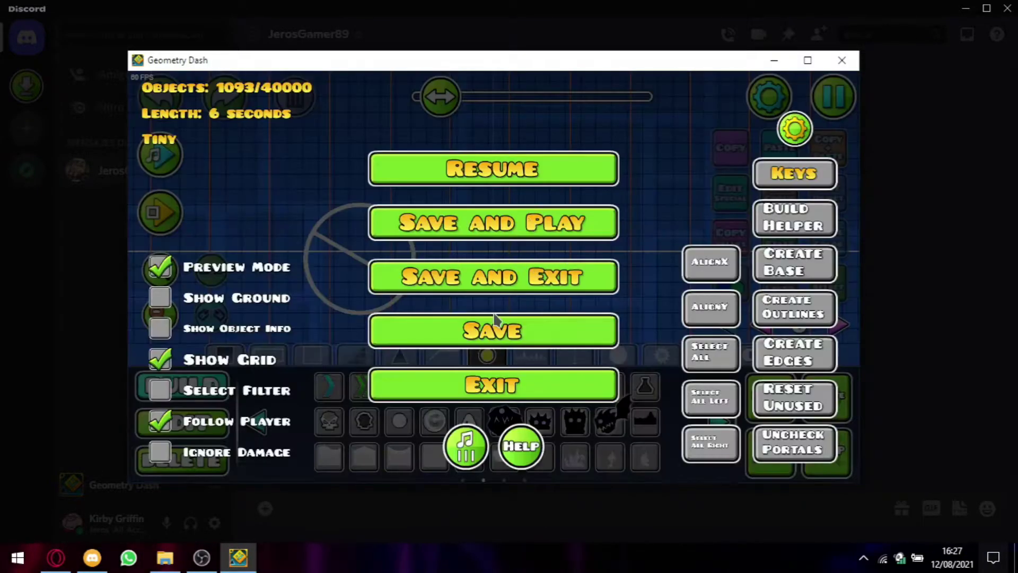
left_click(353, 270)
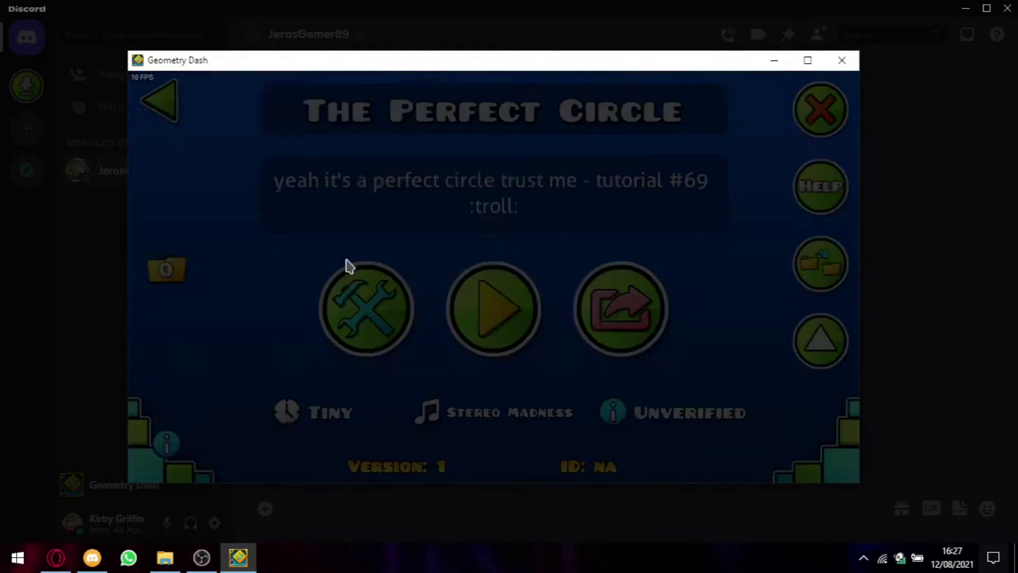
left_click(159, 102)
left_click(157, 114)
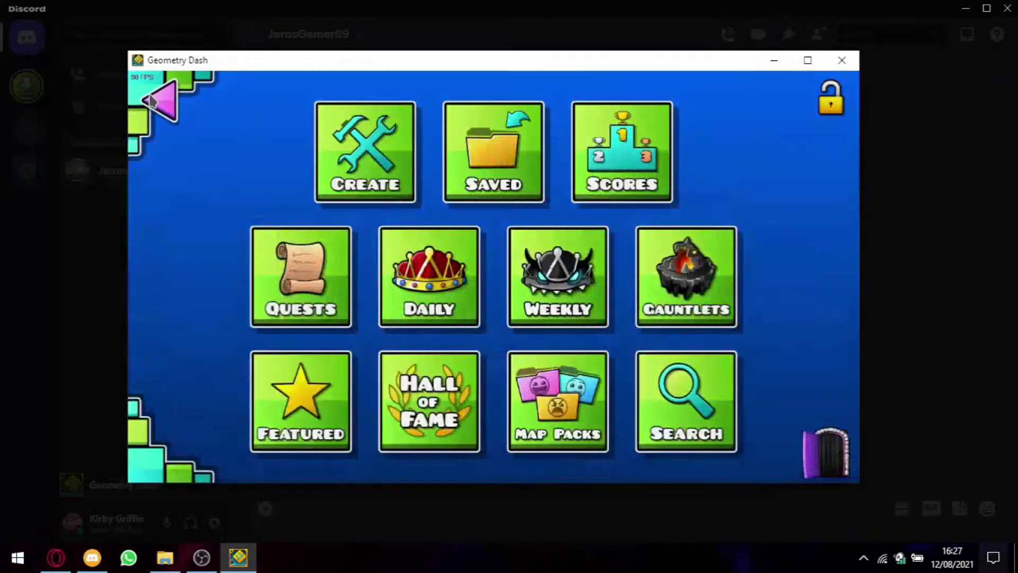
key("Escape")
key("Escape")
left_click(561, 318)
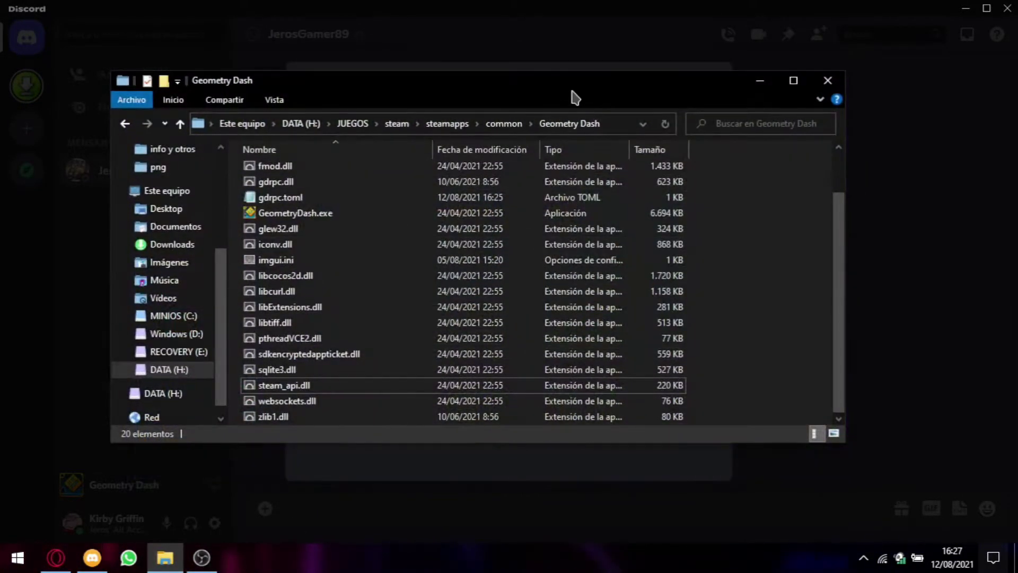
Open gdrpc.toml from the Geometry Dash folder in Notepad and move its window higher on the desktop
left_click_drag(570, 81, 596, 99)
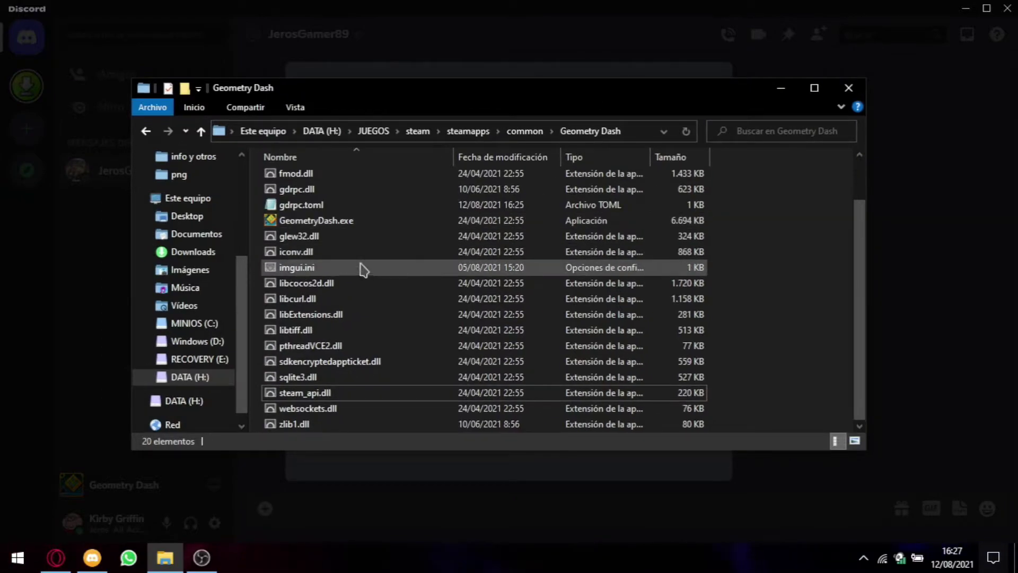
left_click(330, 207)
right_click(330, 209)
left_click(378, 194)
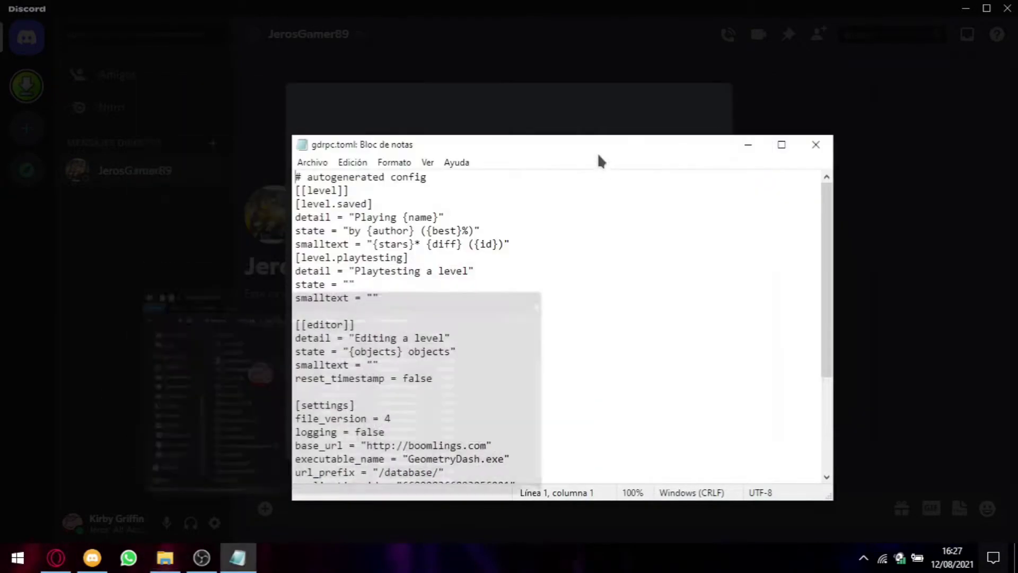
left_click_drag(596, 150, 550, 107)
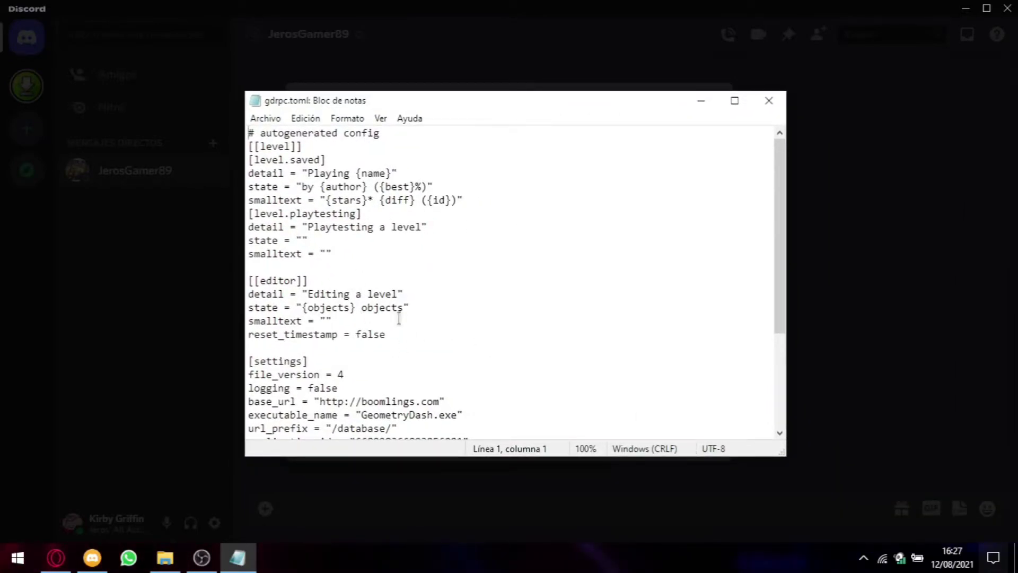
Set the detail value in the [[editor]] section to "Editing a level: {level}"
left_click_drag(302, 294, 397, 293)
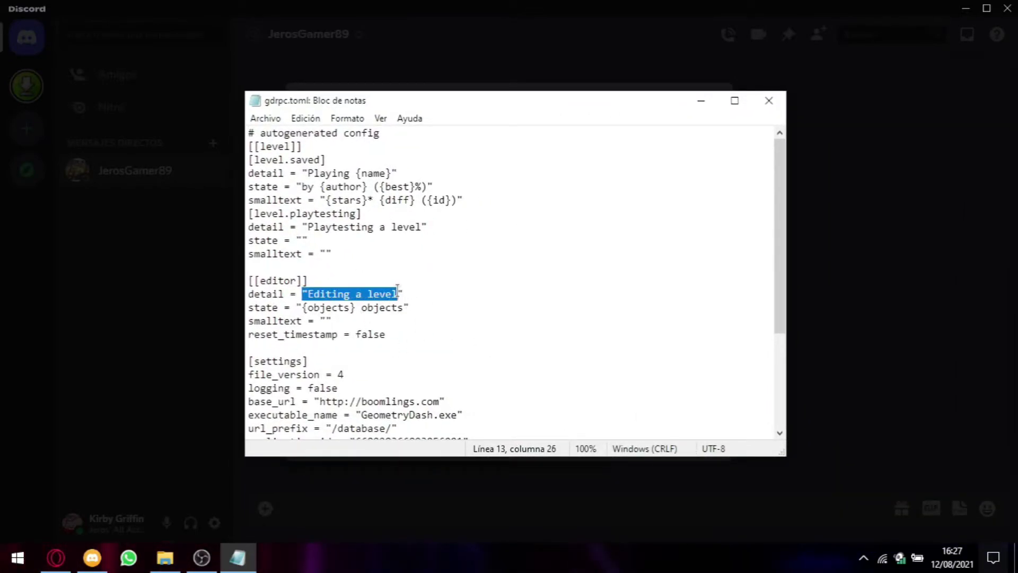
left_click(402, 293)
left_click_drag(308, 293, 384, 294)
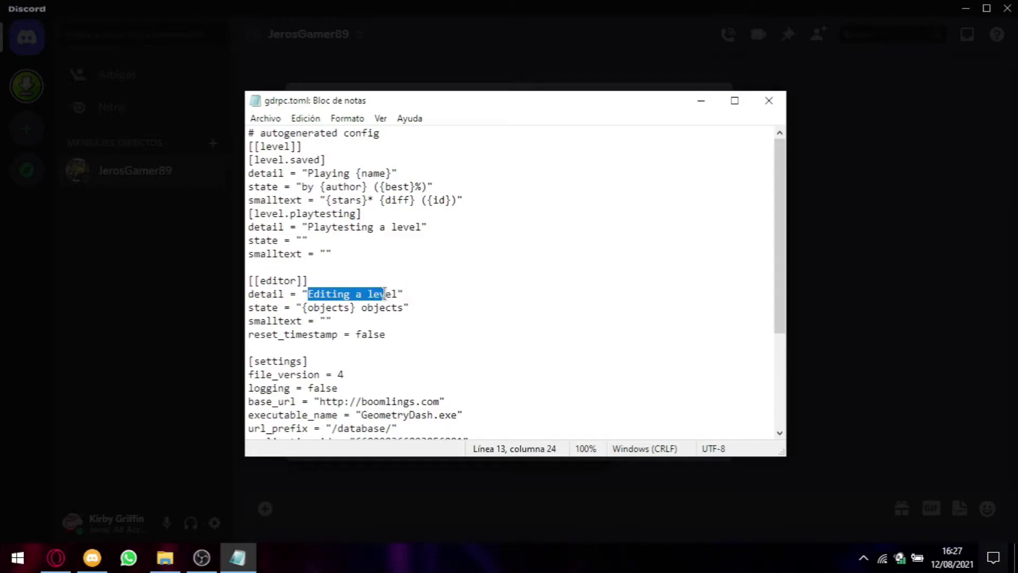
left_click(399, 294)
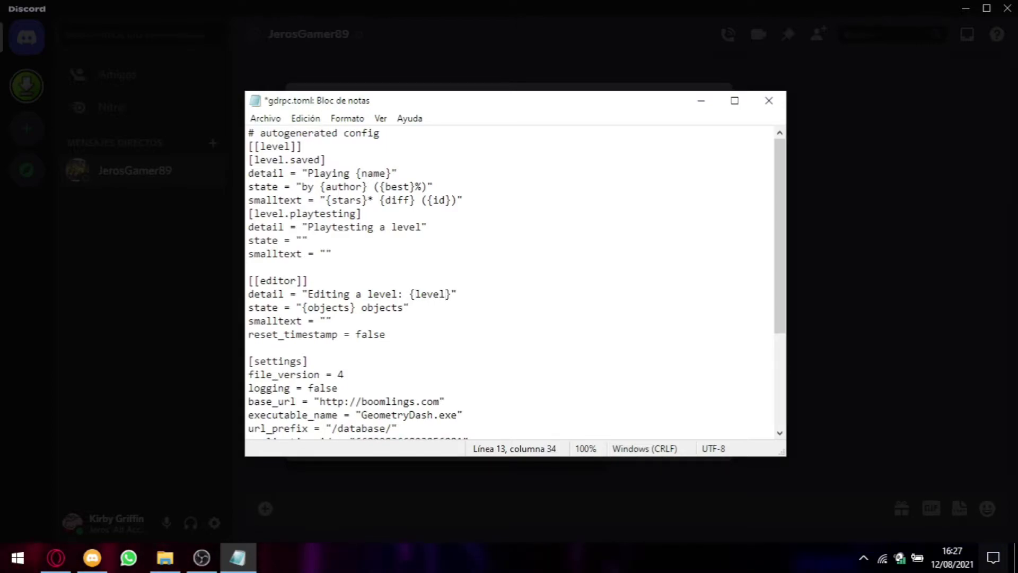
left_click_drag(397, 334, 224, 294)
left_click(411, 328)
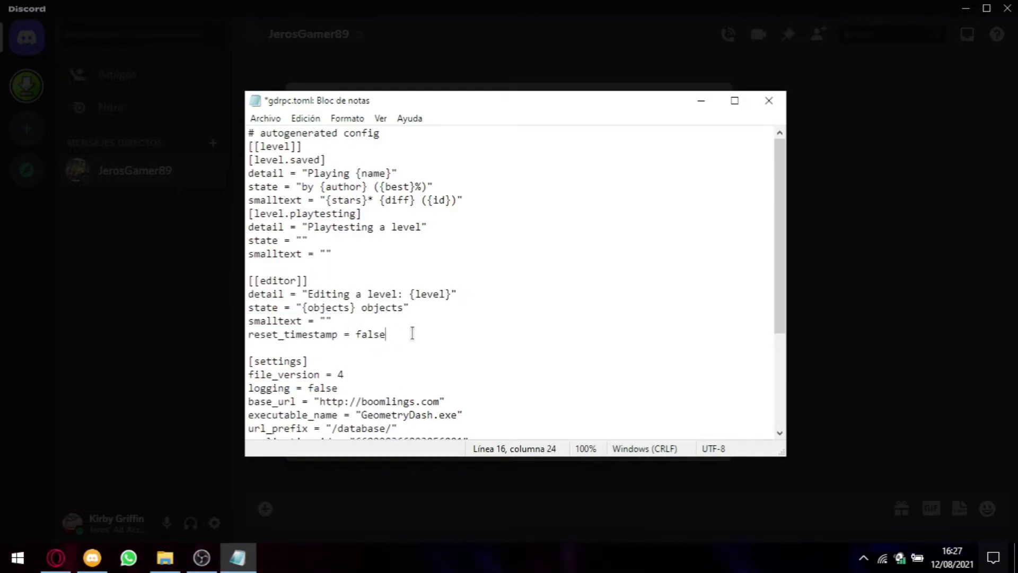
Save gdrpc.toml and close Notepad
left_click(263, 120)
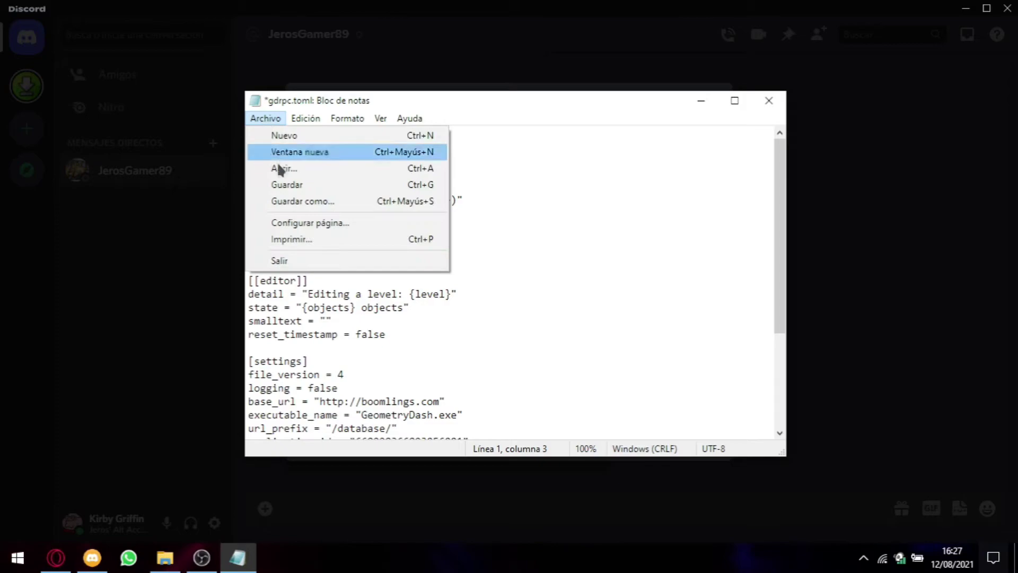
left_click(281, 183)
left_click(767, 103)
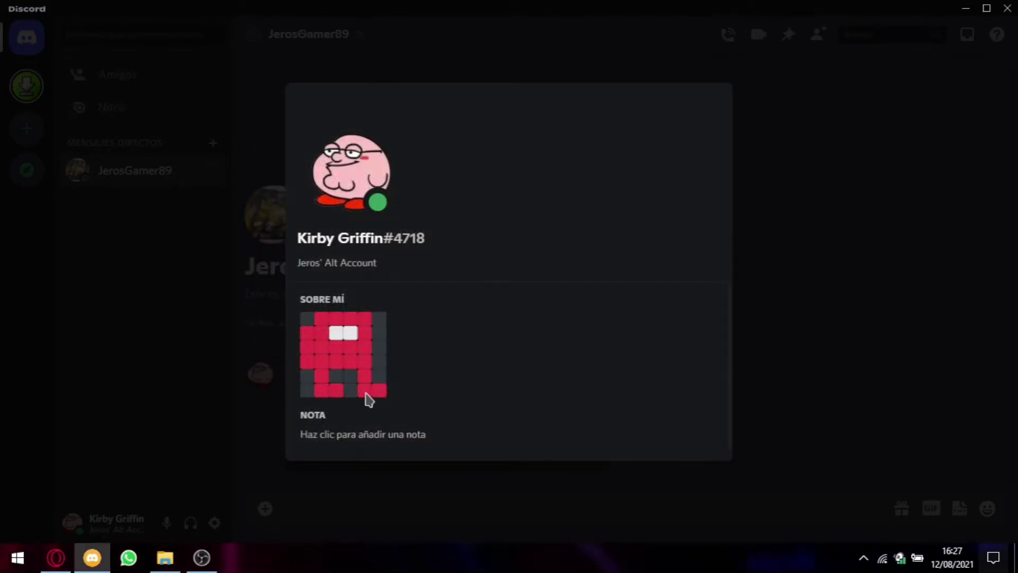
Minimize the Geometry Dash folder, launch the game again and minimize its window to return to Discord
left_click(165, 557)
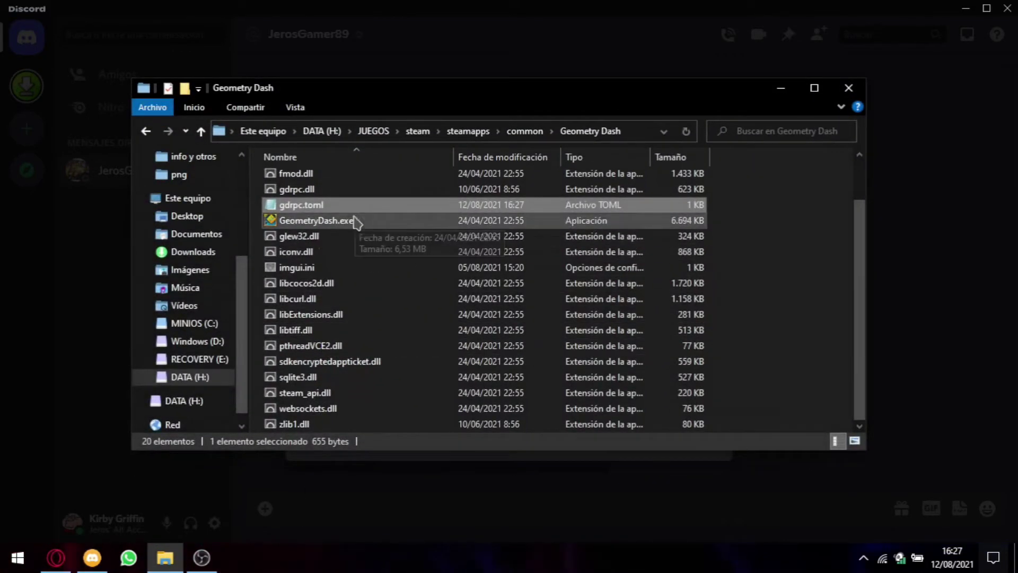
left_click(165, 557)
left_click(17, 558)
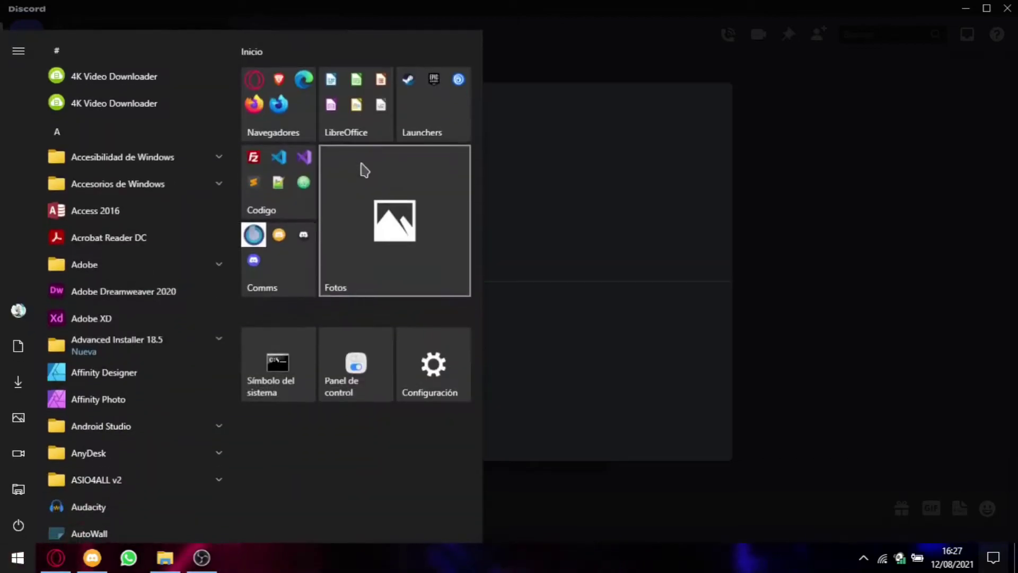
type("geom")
key("Return")
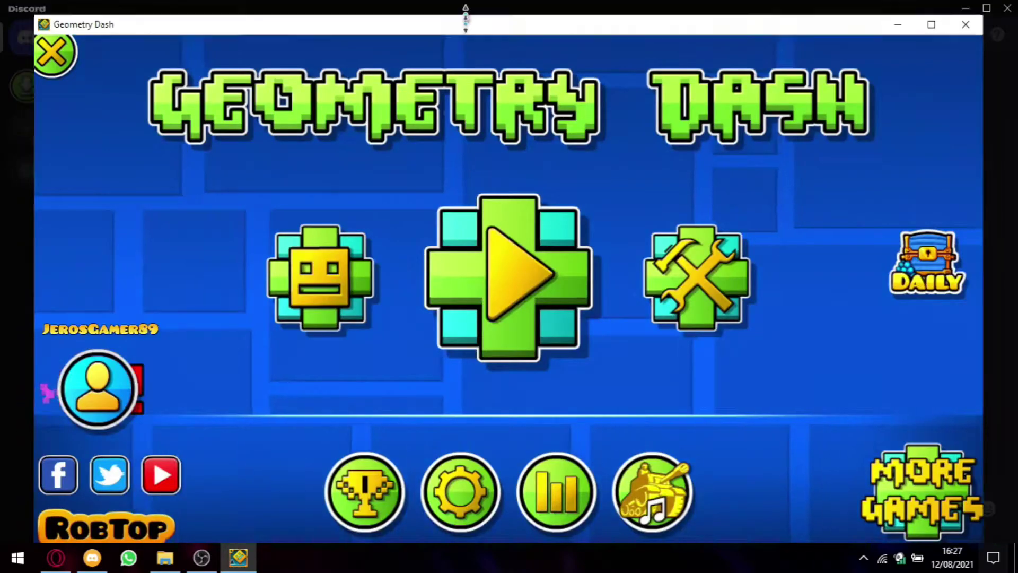
left_click_drag(463, 5, 463, 47)
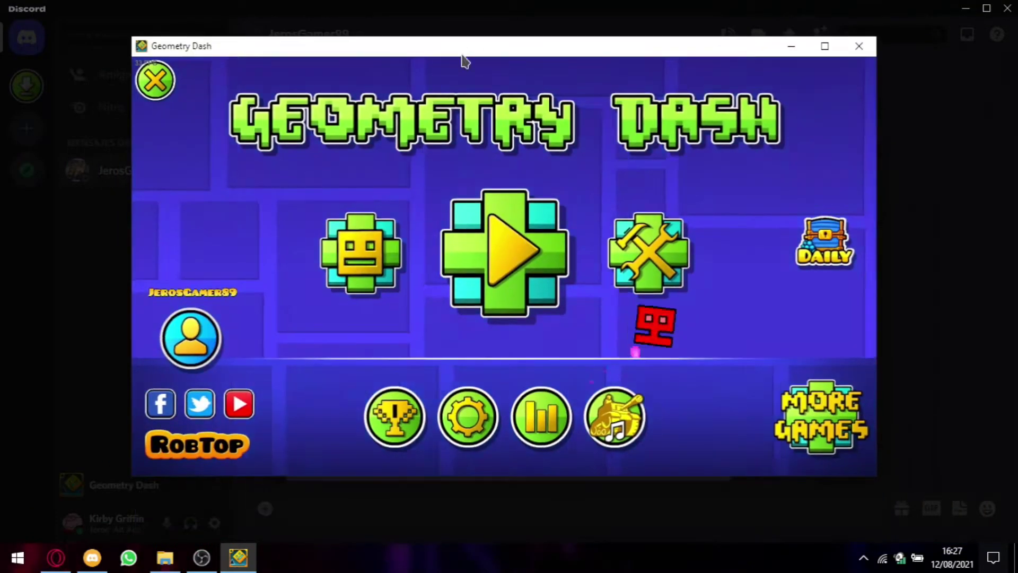
left_click(791, 46)
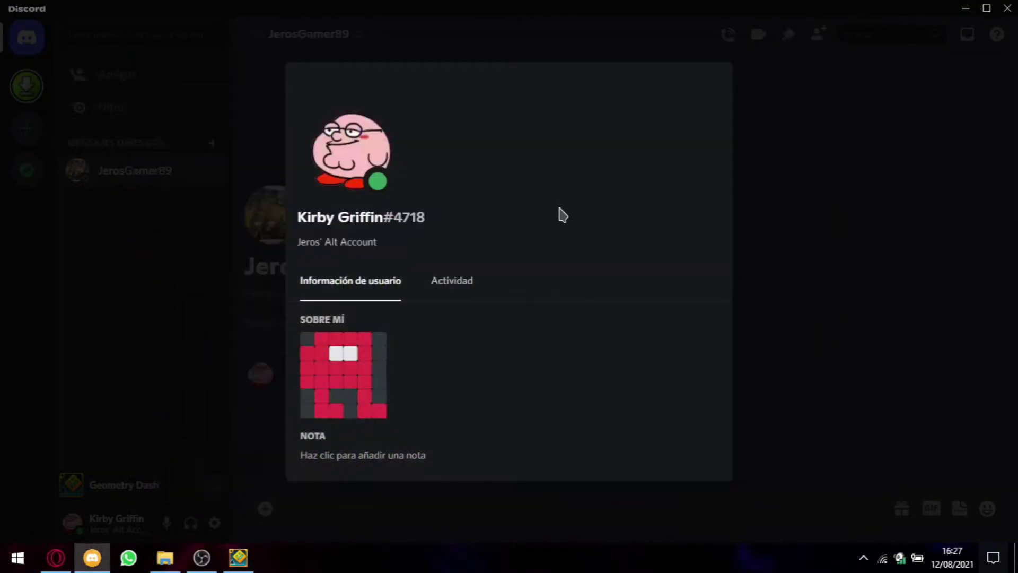
Show the profile's activity in Discord, then return to Geometry Dash and open The Perfect Circle in the level editor
left_click(451, 291)
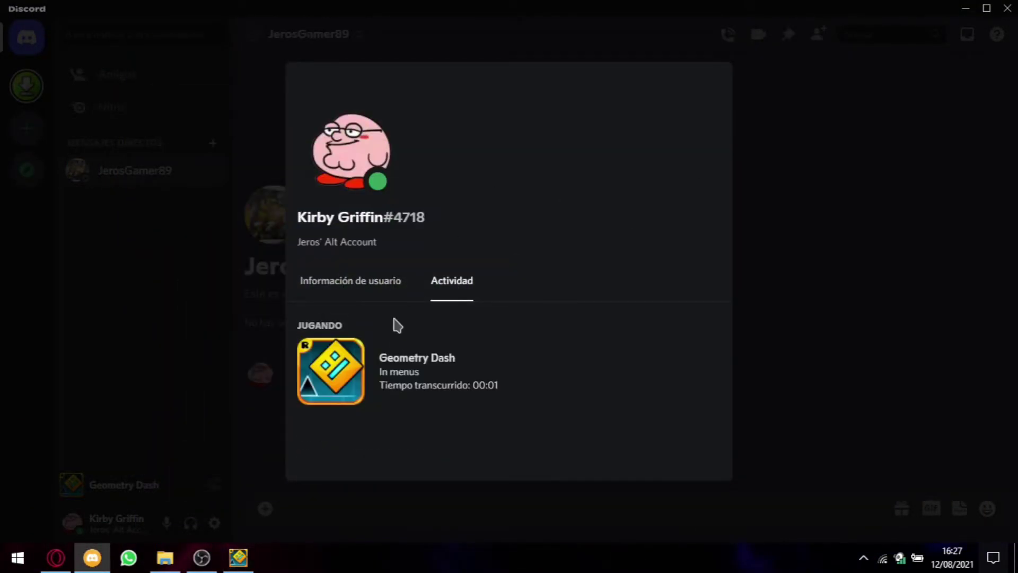
left_click(238, 558)
left_click(645, 255)
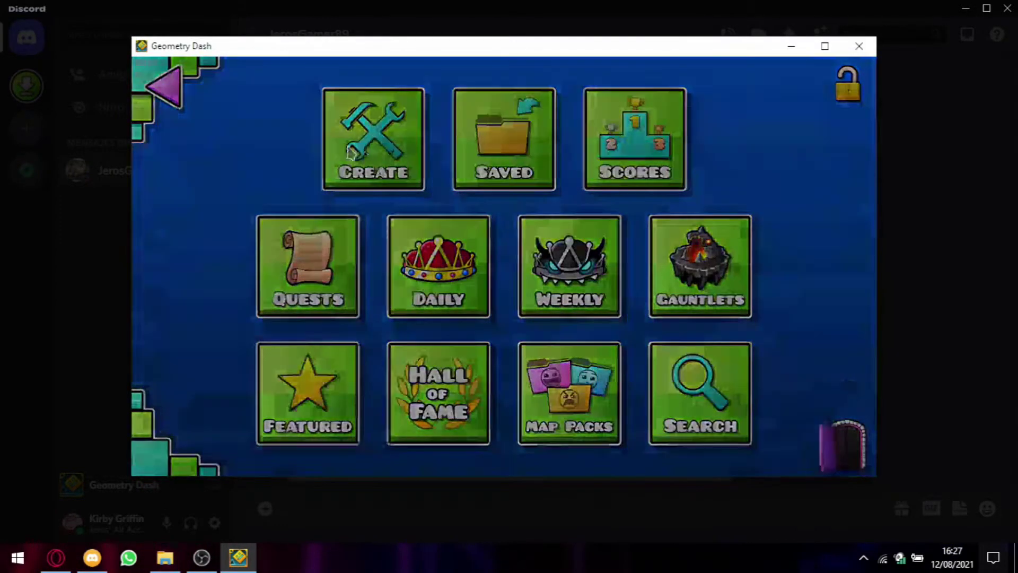
scroll(622, 191, "up", 2)
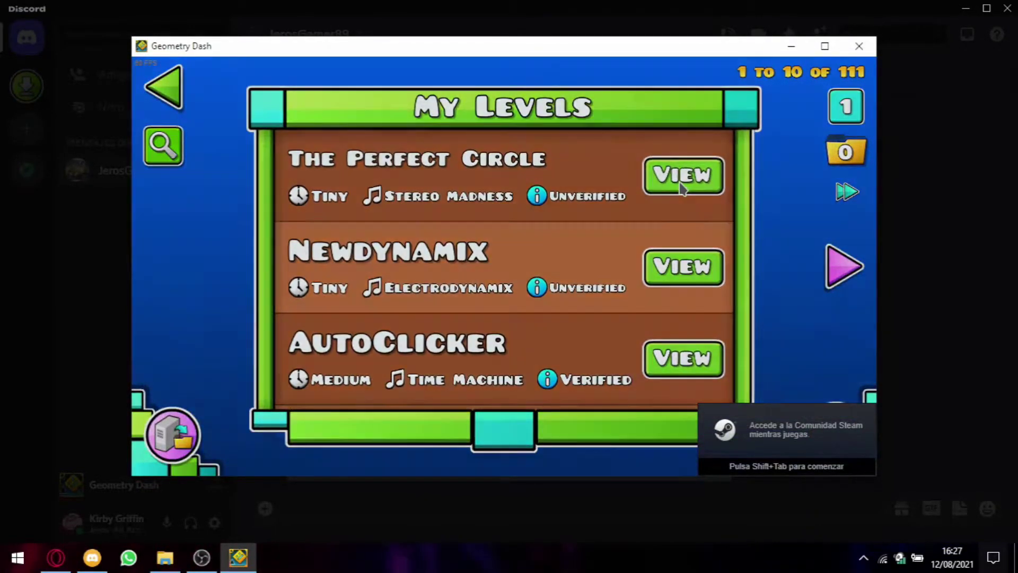
left_click(683, 187)
left_click(375, 295)
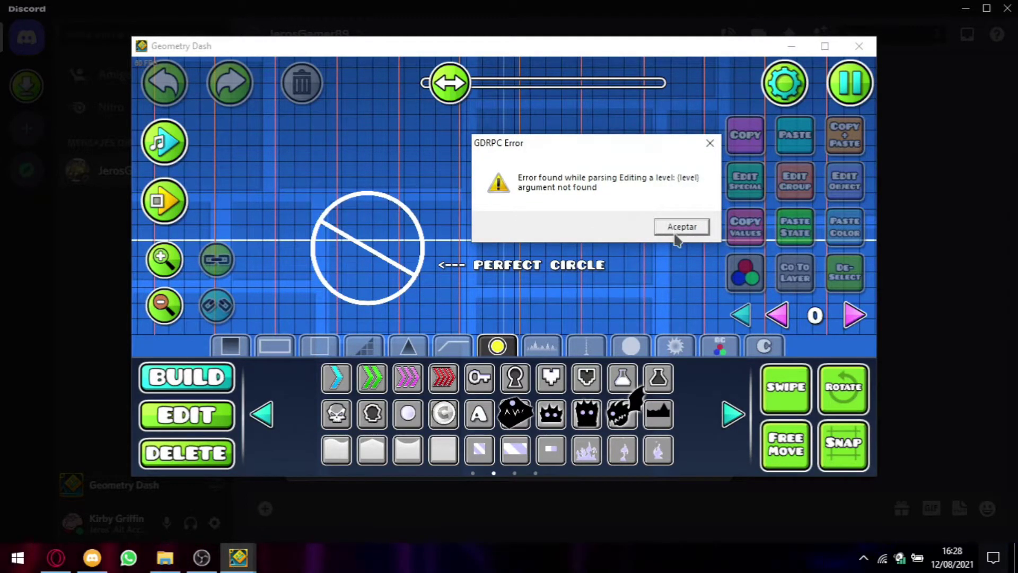
Dismiss the GDRPC error and open gdrpc.toml from the Geometry Dash folder in Notepad
left_click(677, 233)
left_click(164, 557)
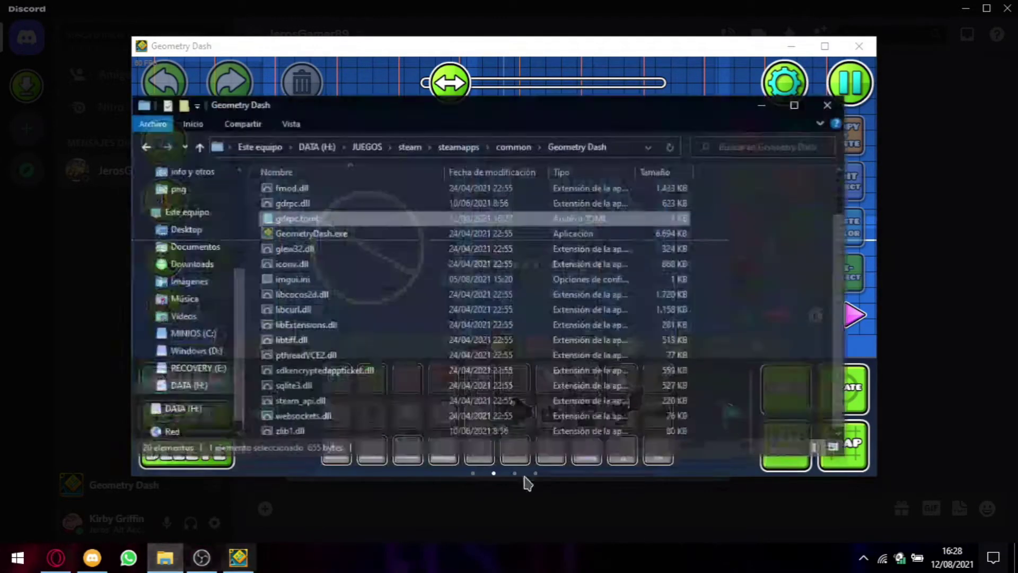
right_click(350, 207)
left_click(385, 192)
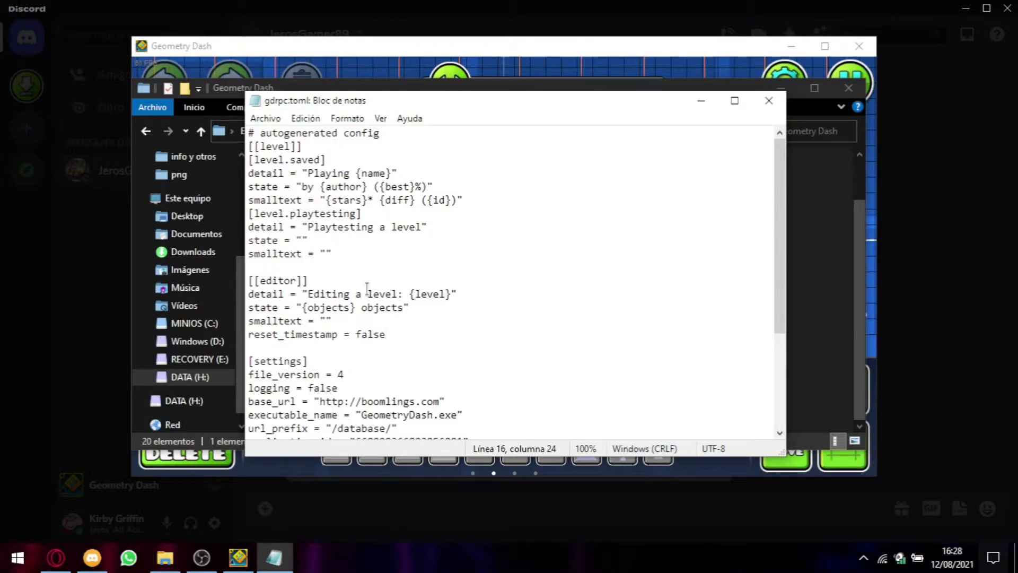
Set the detail value in the [[editor]] section to "Editing a level: {name}" and save gdrpc.toml
scroll(443, 333, "down", 3)
scroll(451, 313, "up", 3)
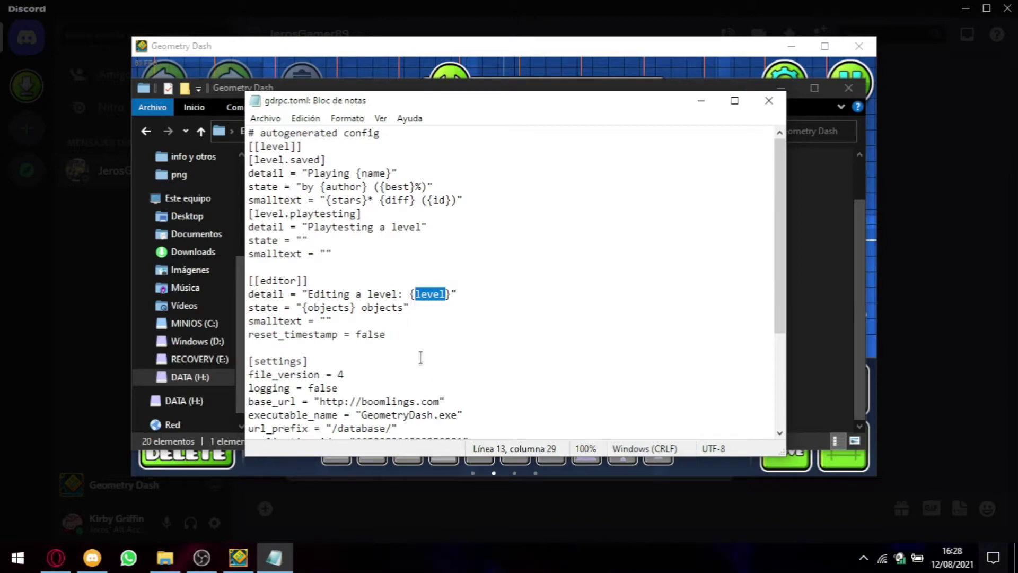
type("nam")
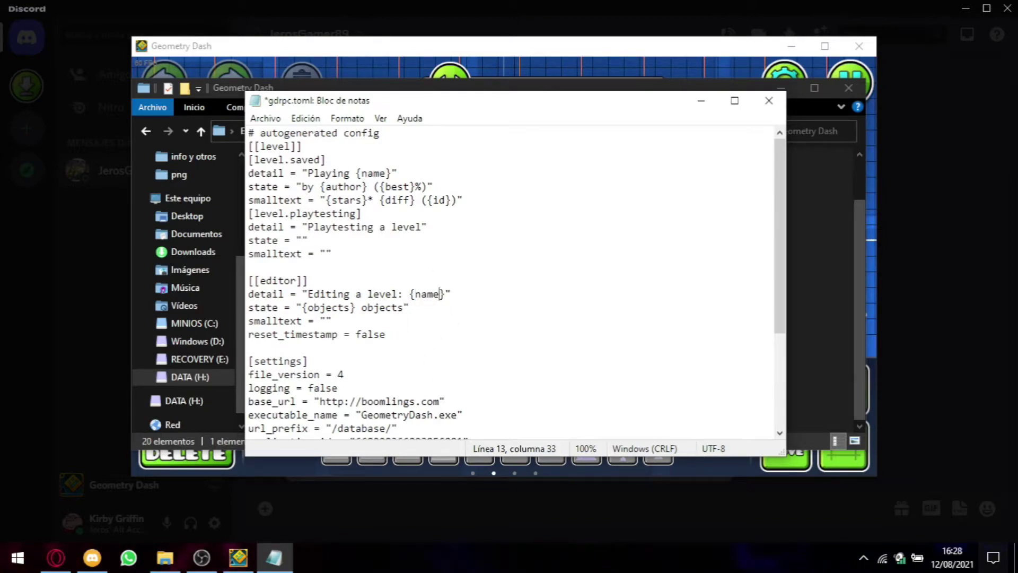
left_click(265, 118)
left_click(268, 187)
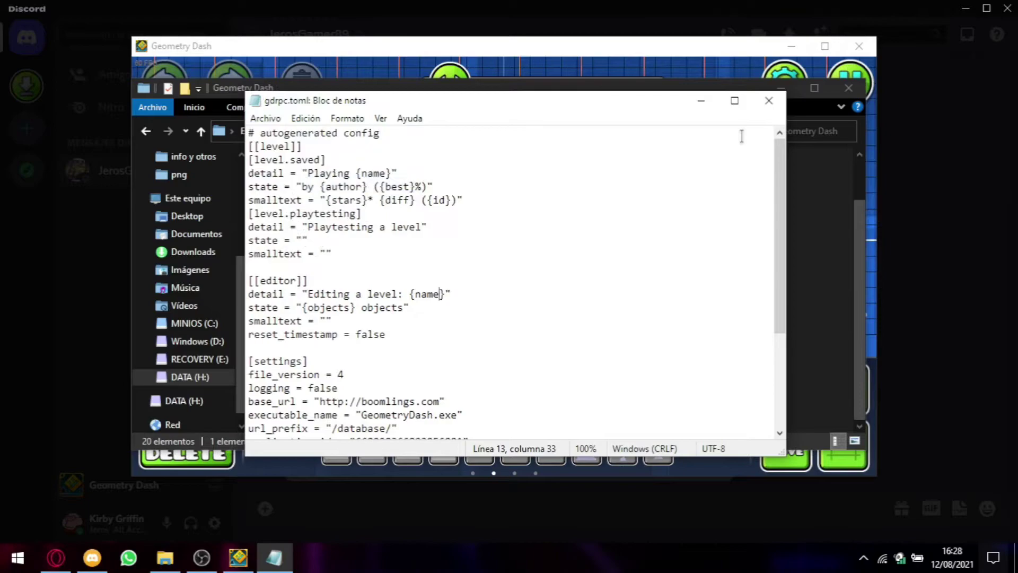
Minimize Notepad and the Geometry Dash folder, relaunch the game and check the profile's activity in Discord
left_click(703, 101)
left_click(781, 88)
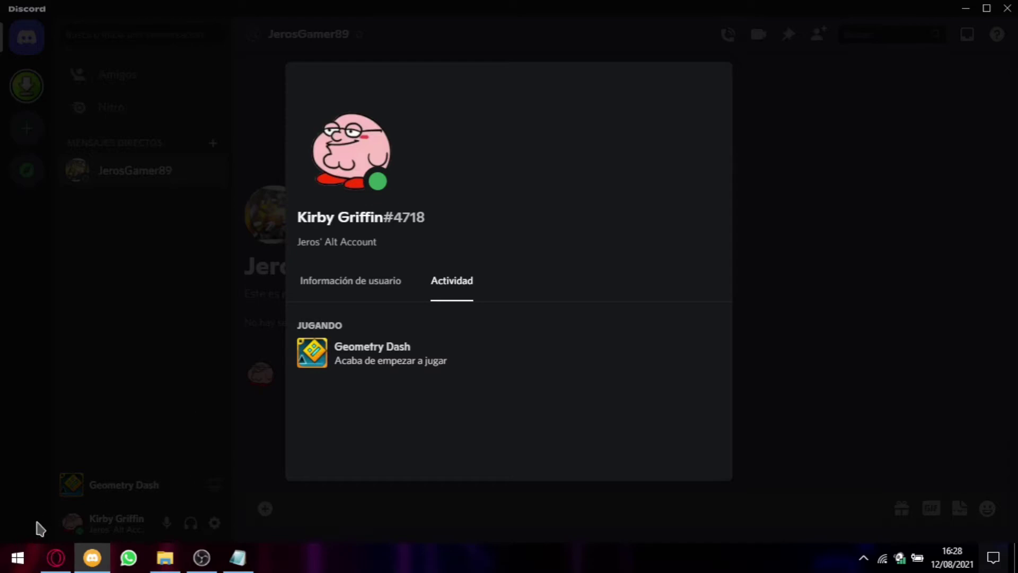
left_click(16, 554)
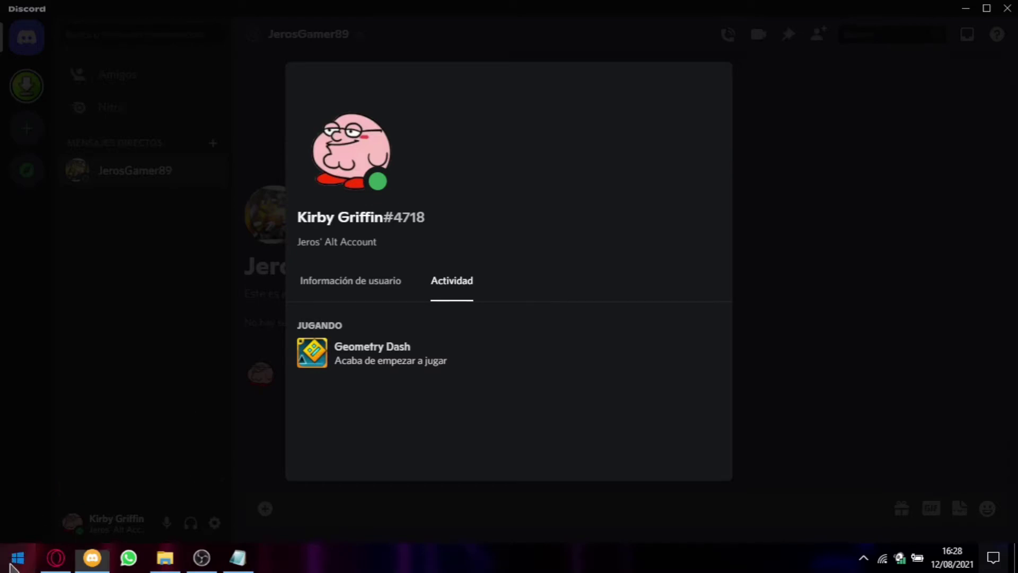
type("geometri")
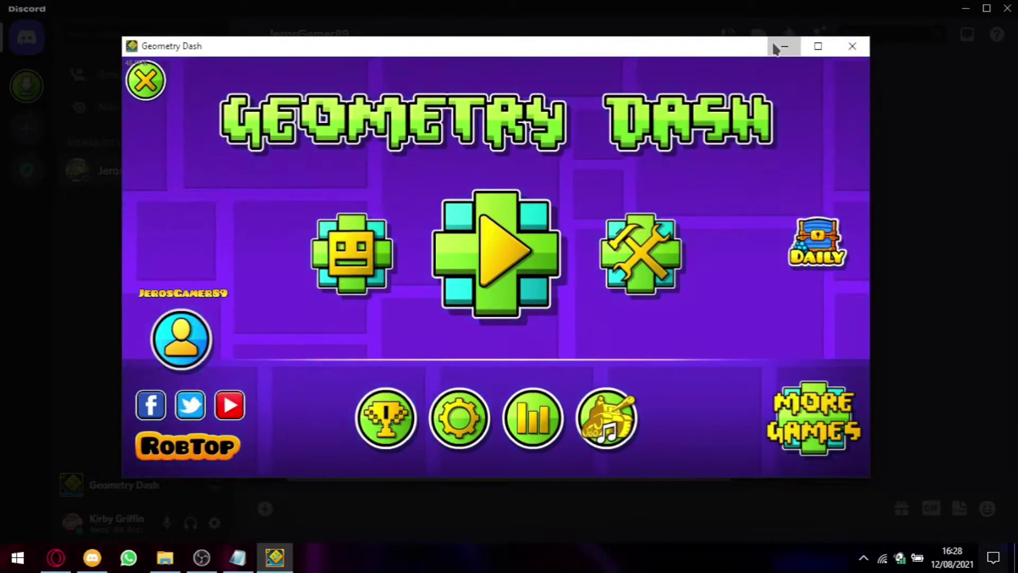
left_click(785, 46)
left_click(459, 284)
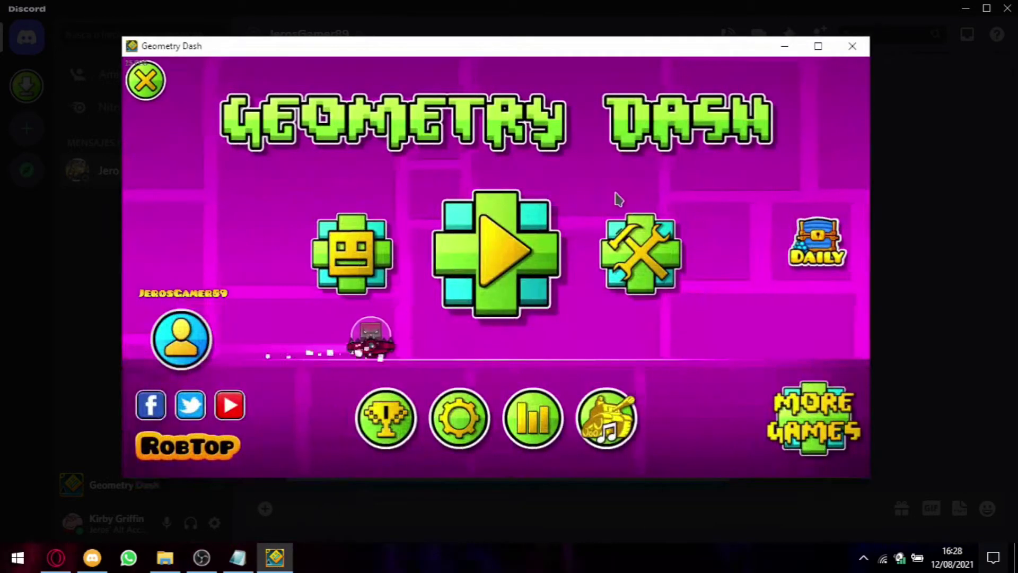
Open The Perfect Circle from the created levels in the level editor and check its rich presence in Discord
left_click(640, 256)
left_click(364, 146)
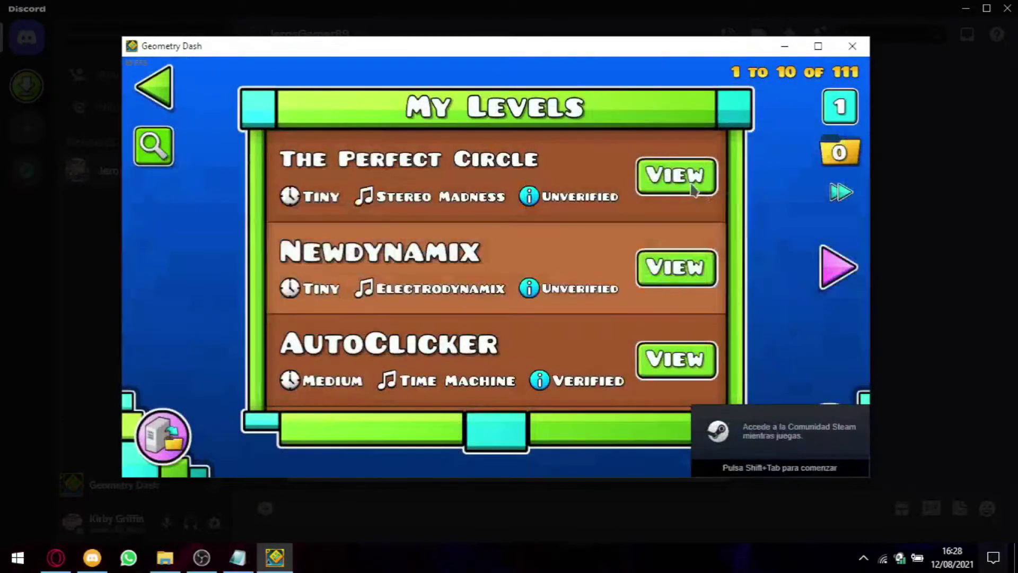
left_click(675, 175)
left_click(372, 299)
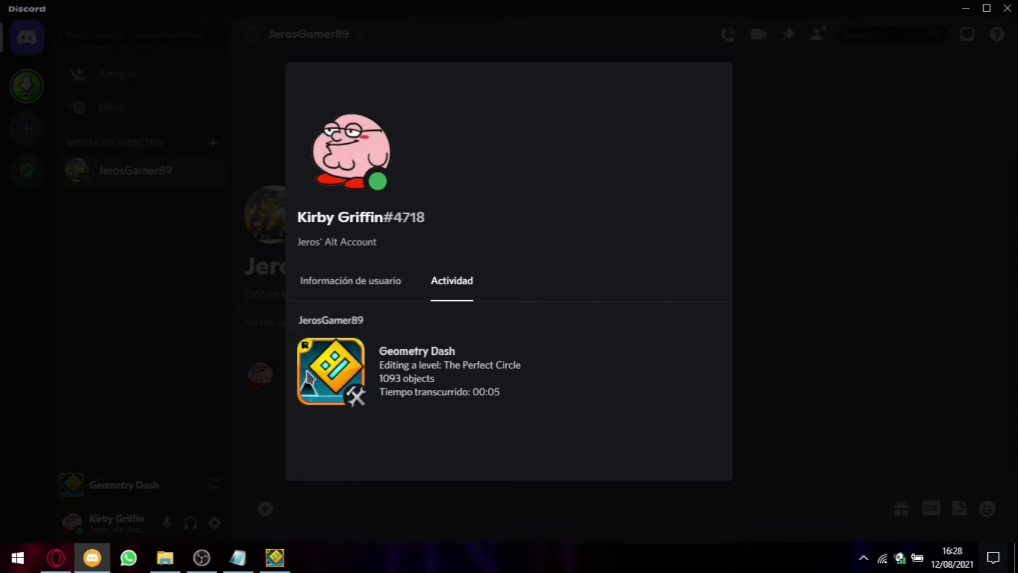
Bring up gdrpc.toml in Notepad to review the editor text, move its window and close it
left_click(251, 557)
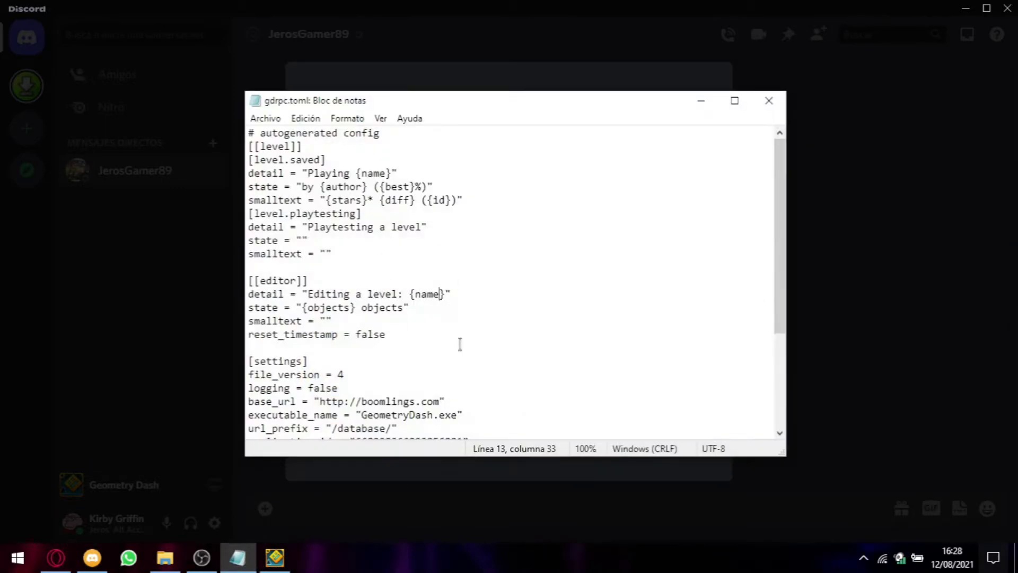
left_click_drag(433, 101, 359, 109)
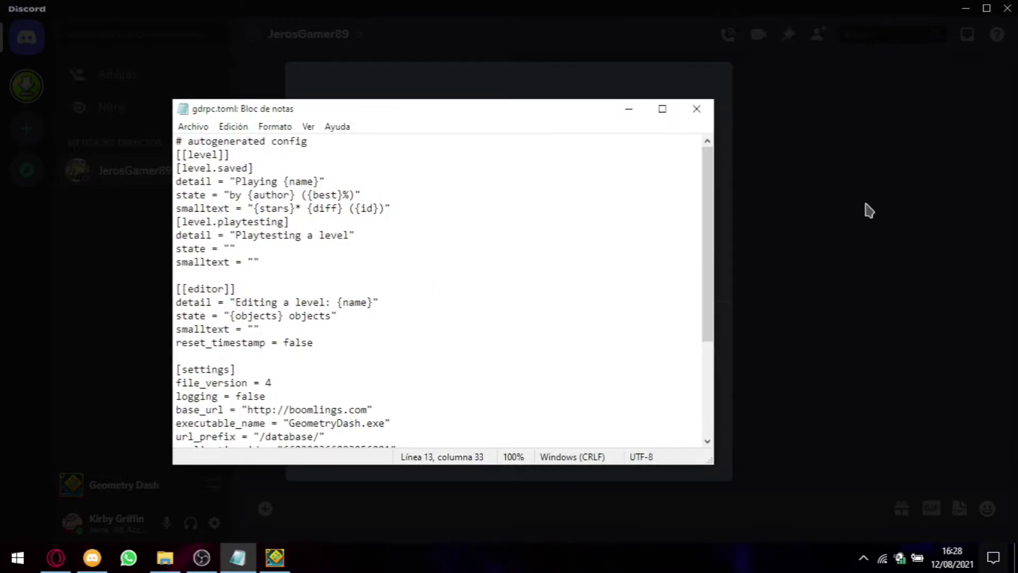
left_click(712, 106)
Return to Geometry Dash, leave the level editor, back out to the main menu and quit the game
left_click(238, 557)
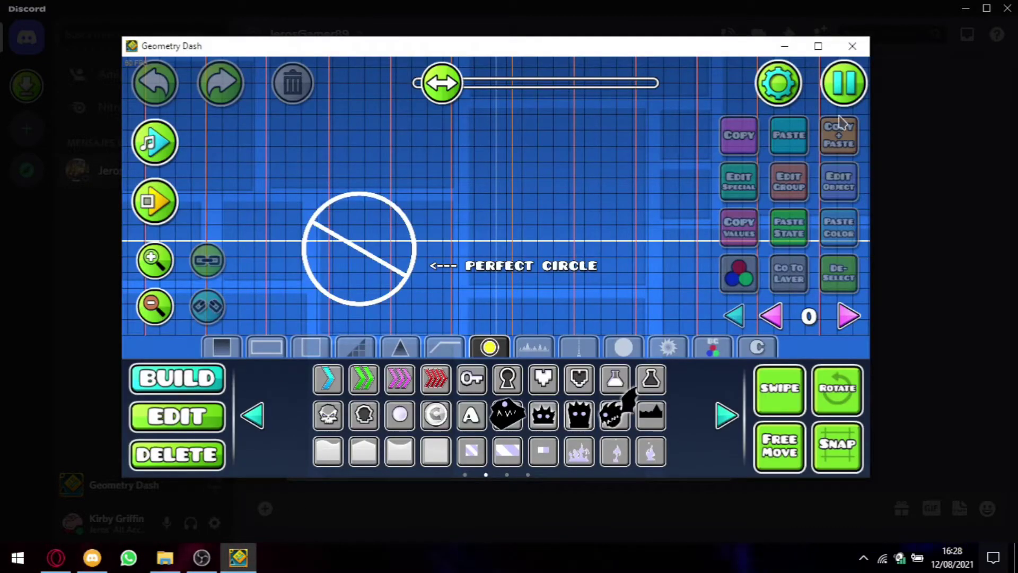
left_click(829, 80)
left_click(434, 281)
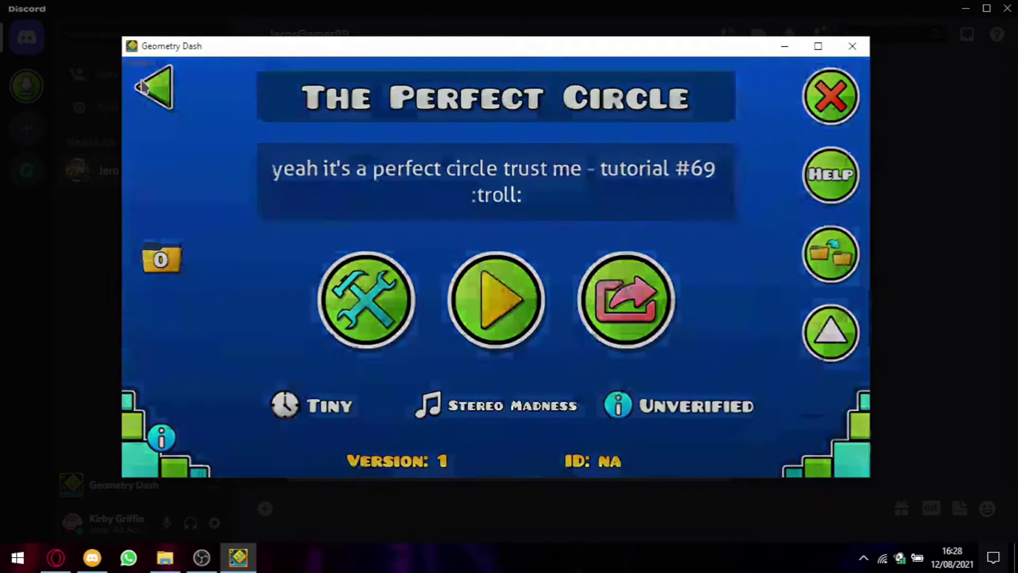
left_click(146, 93)
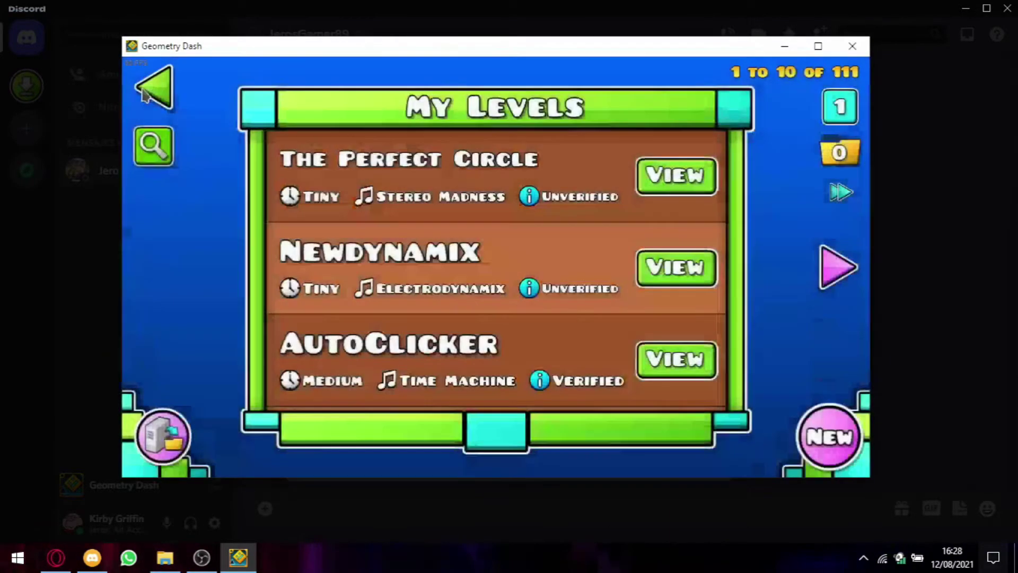
left_click(144, 94)
key("Escape")
key("Escape")
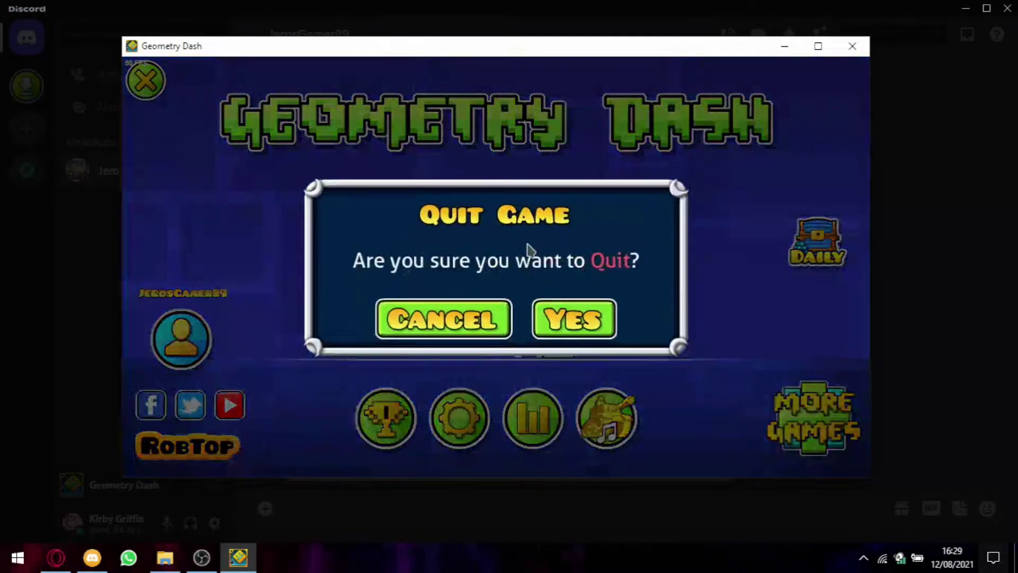
left_click(585, 335)
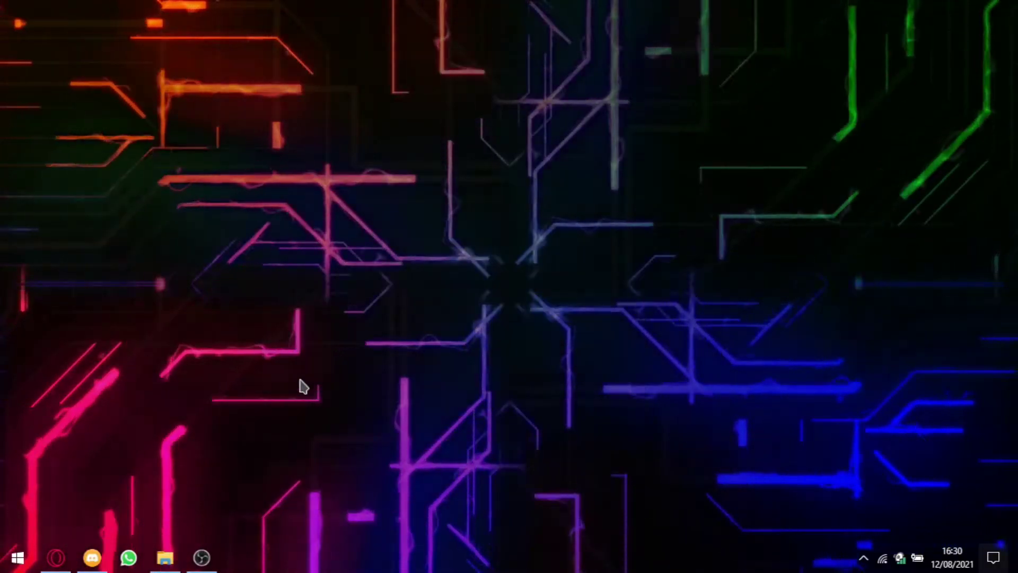
Copy discord-rpc.dll, gdrpc.dll and zlib1.dll from the Dynamic Libraries folder inside yey rich presence
left_click(175, 562)
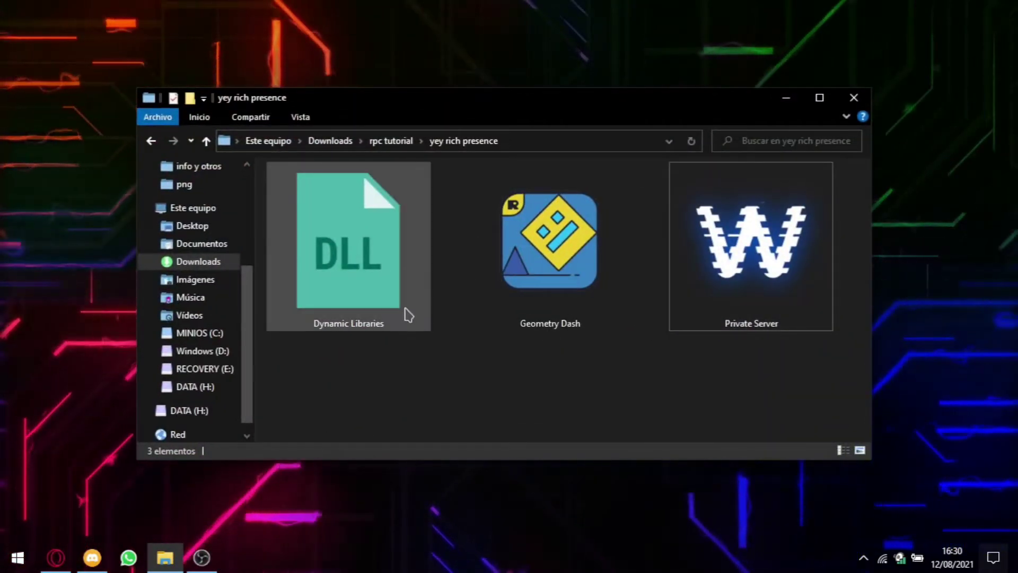
double_click(368, 268)
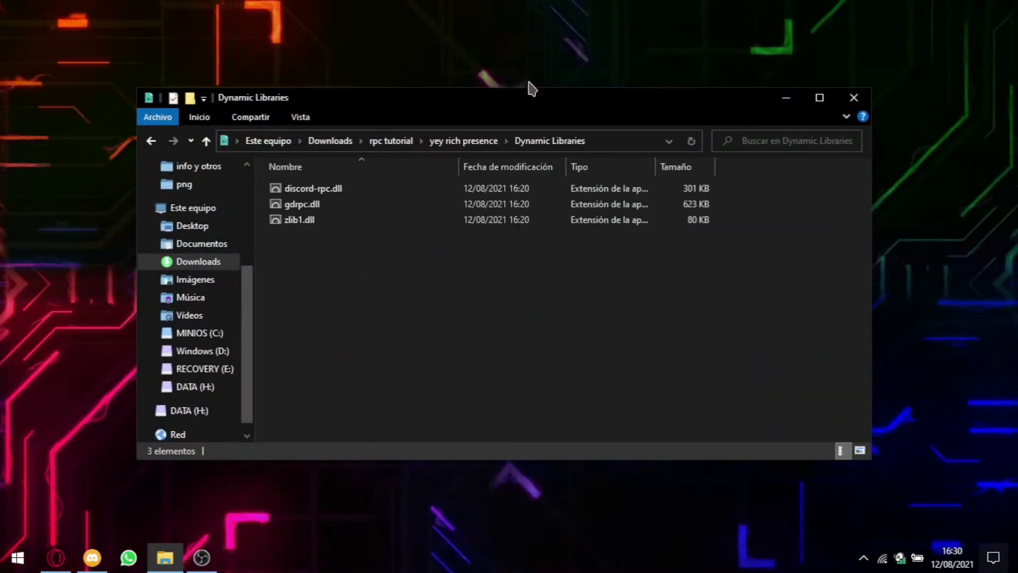
left_click_drag(507, 92, 506, 96)
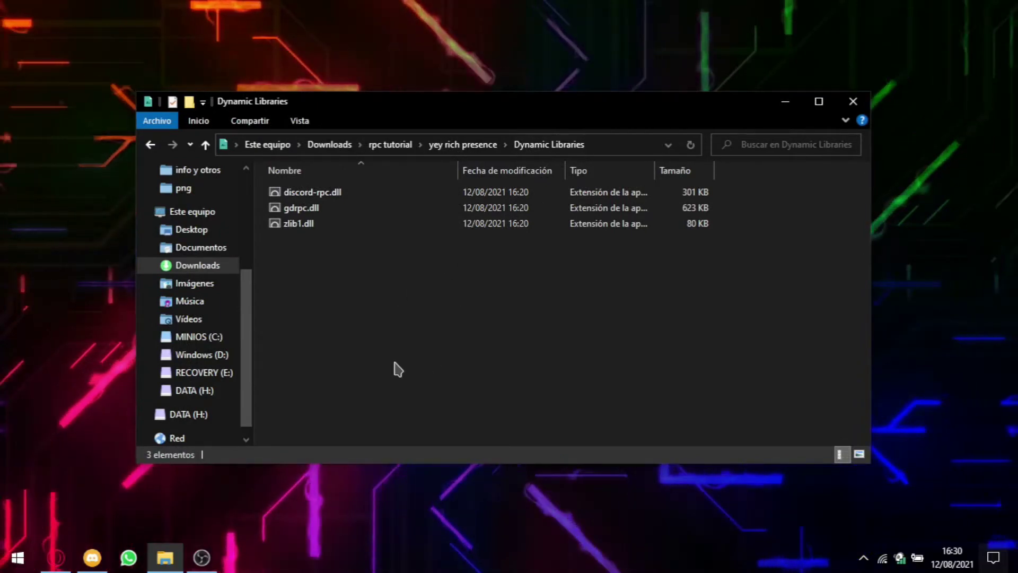
left_click_drag(438, 327, 313, 175)
left_click(390, 307)
left_click_drag(420, 340, 334, 191)
right_click(345, 204)
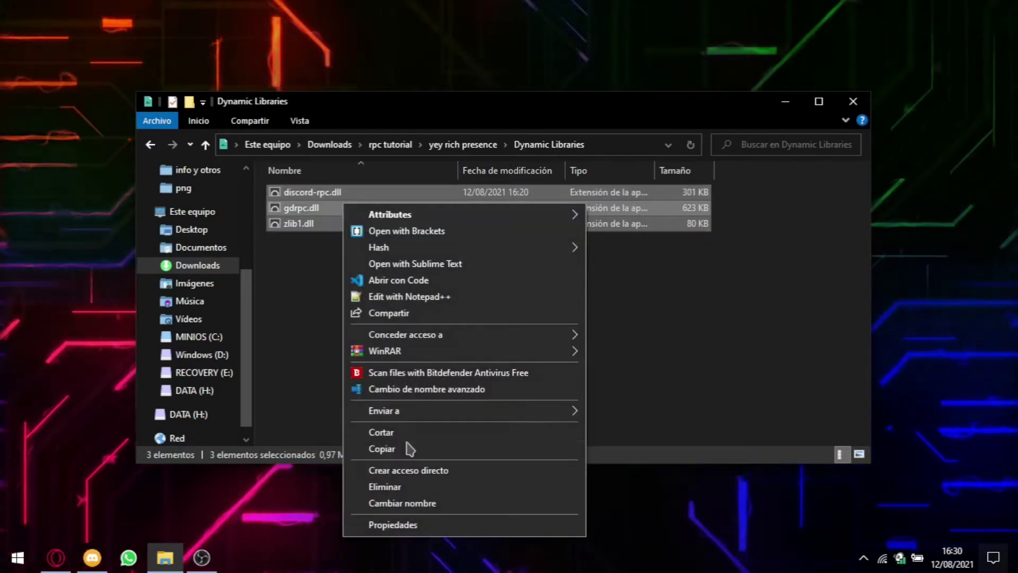
left_click(410, 454)
Paste the three DLLs into the Private Server folder, replacing the existing zlib1.dll
left_click(464, 143)
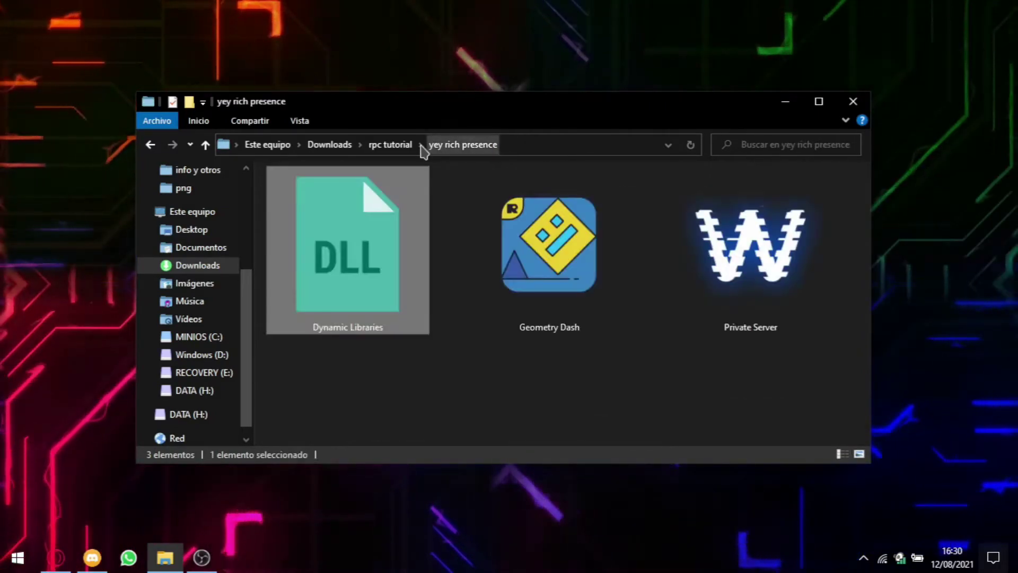
double_click(750, 250)
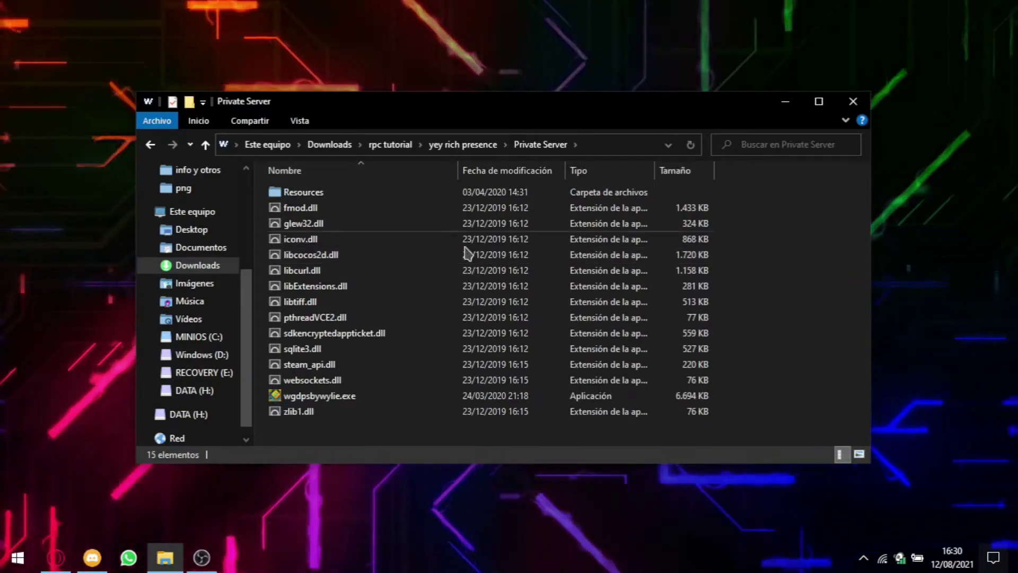
right_click(833, 267)
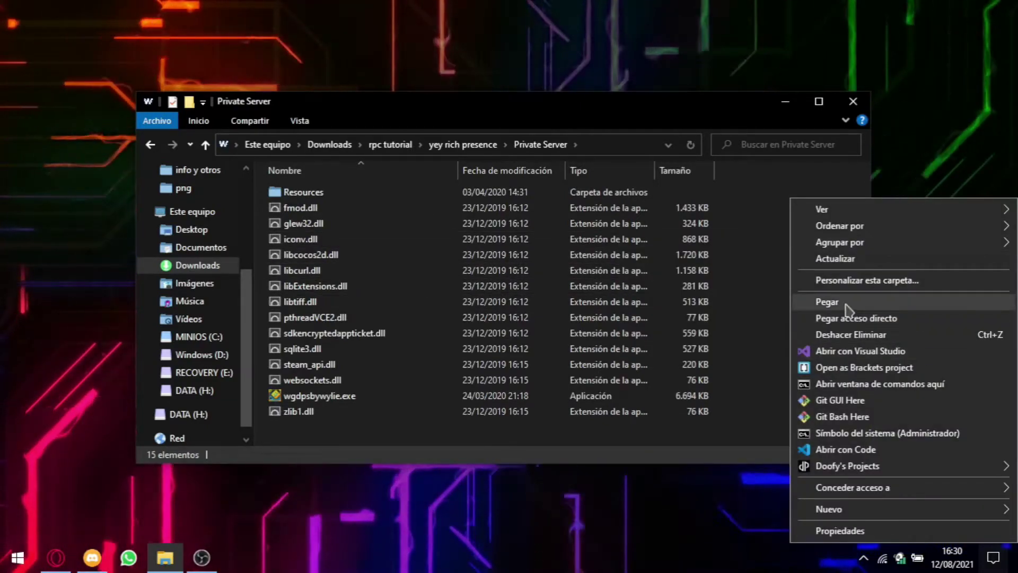
left_click(845, 306)
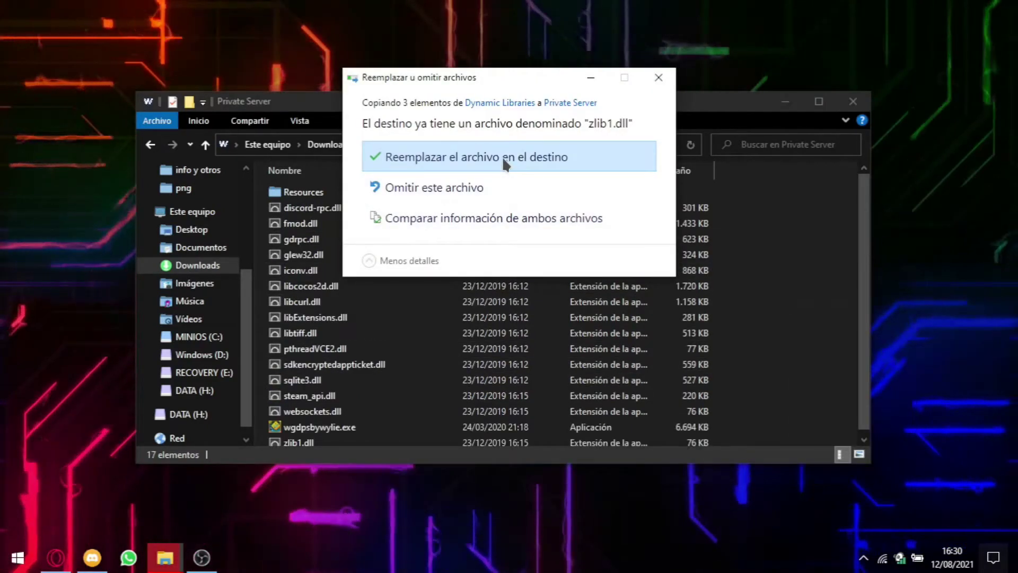
left_click(502, 156)
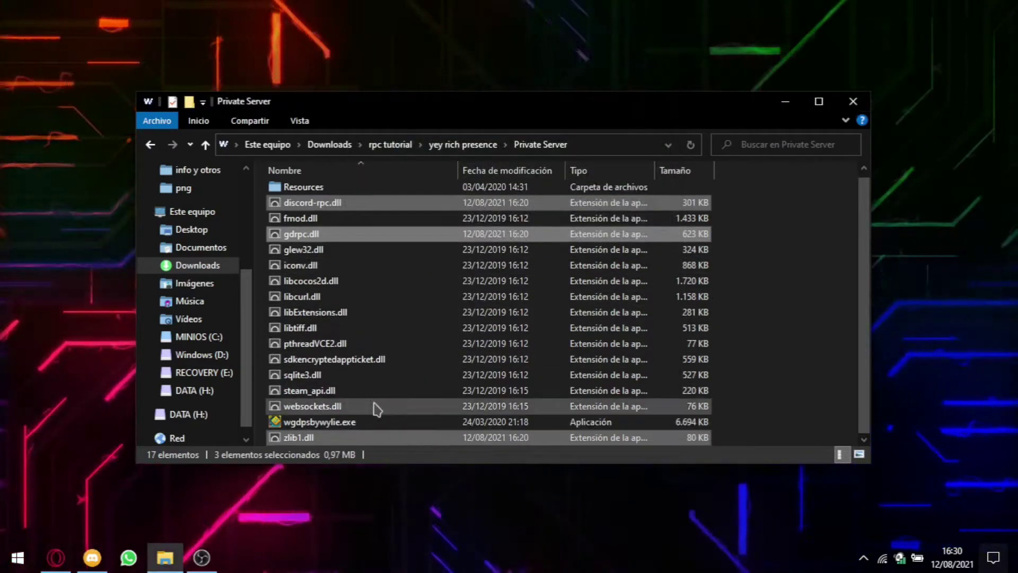
mouse_move(302, 441)
left_click(765, 307)
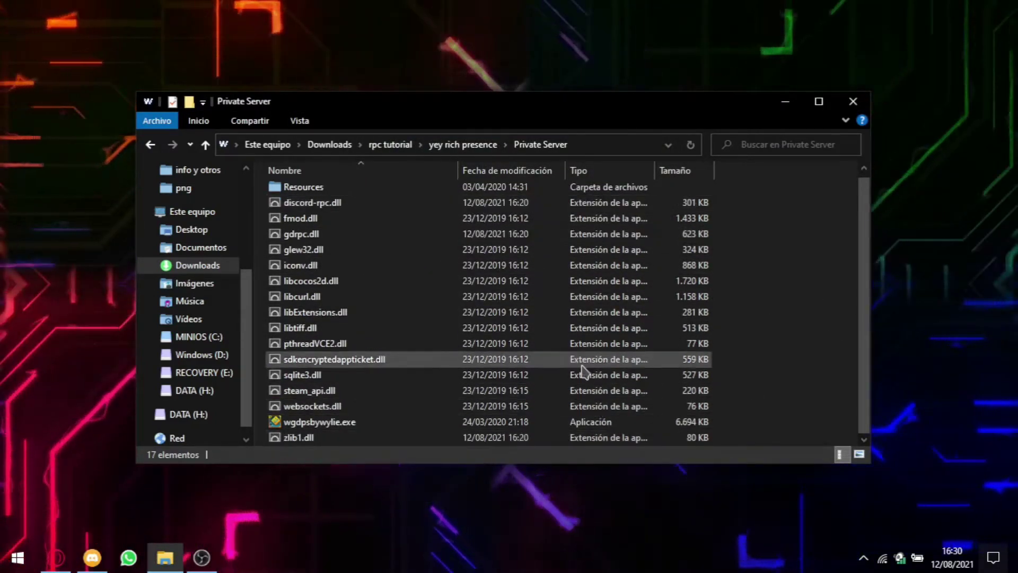
Run wgdpsbywylie.exe from the Private Server folder, dismiss the GDRPC error and close the game
double_click(335, 423)
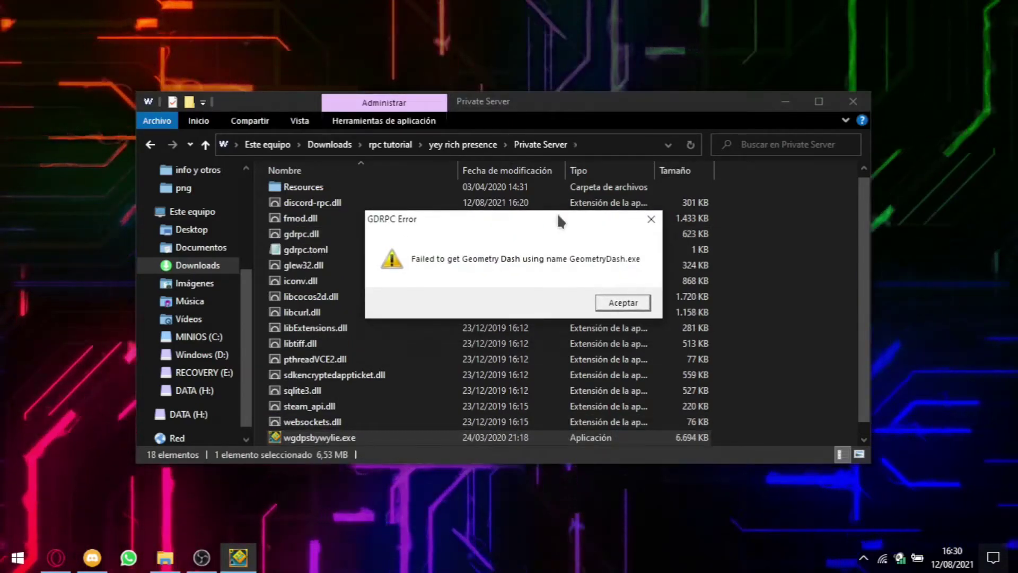
left_click(623, 302)
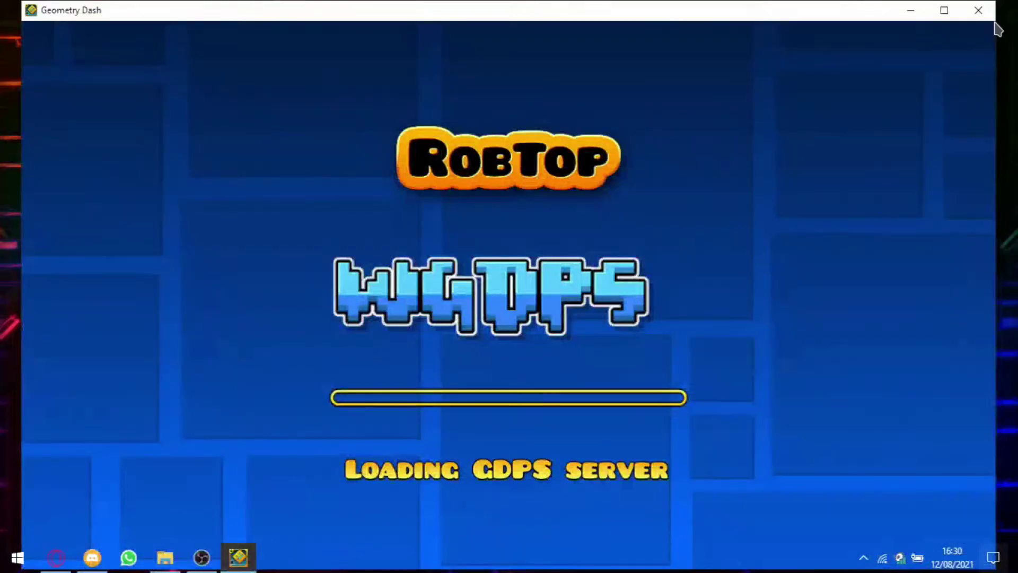
left_click(978, 12)
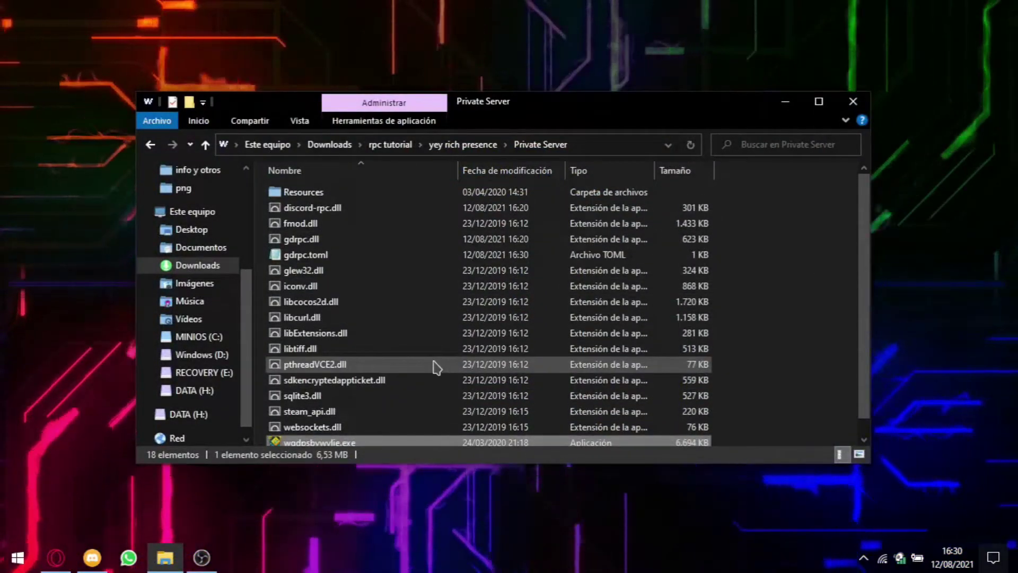
Open gdrpc.toml from the Private Server folder for editing in Notepad
scroll(350, 382, "up", 1)
left_click(297, 255)
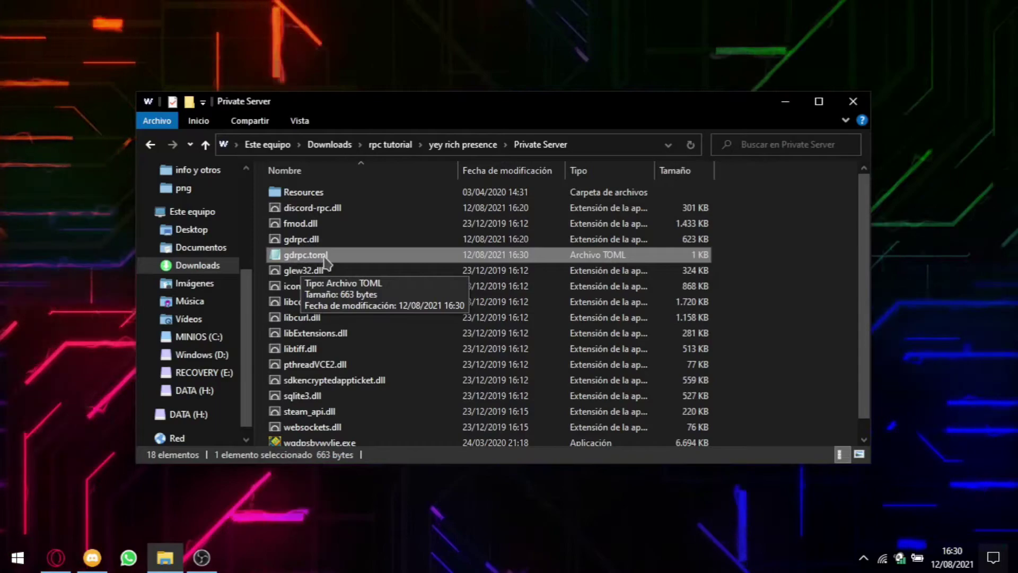
right_click(333, 260)
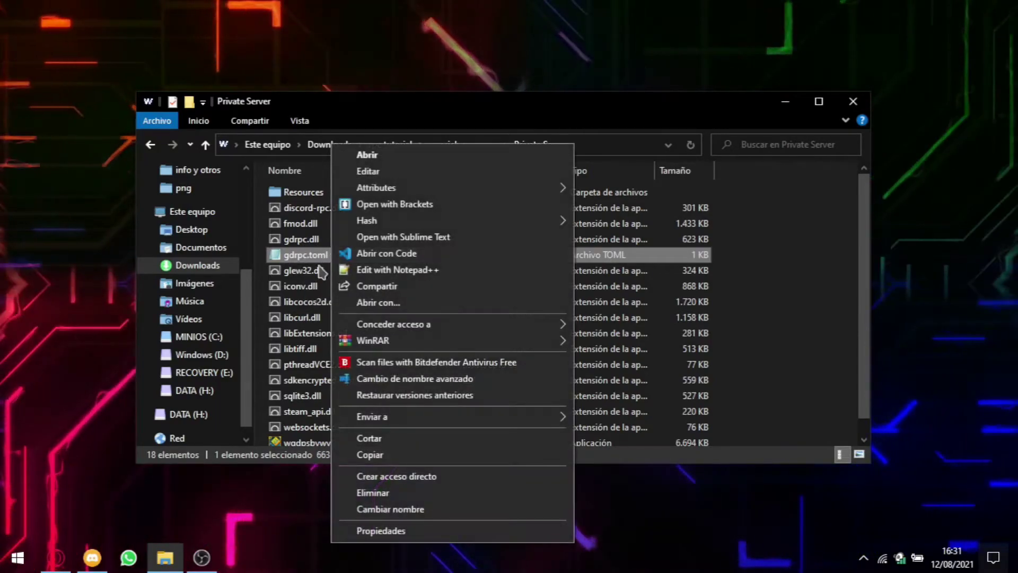
left_click(385, 171)
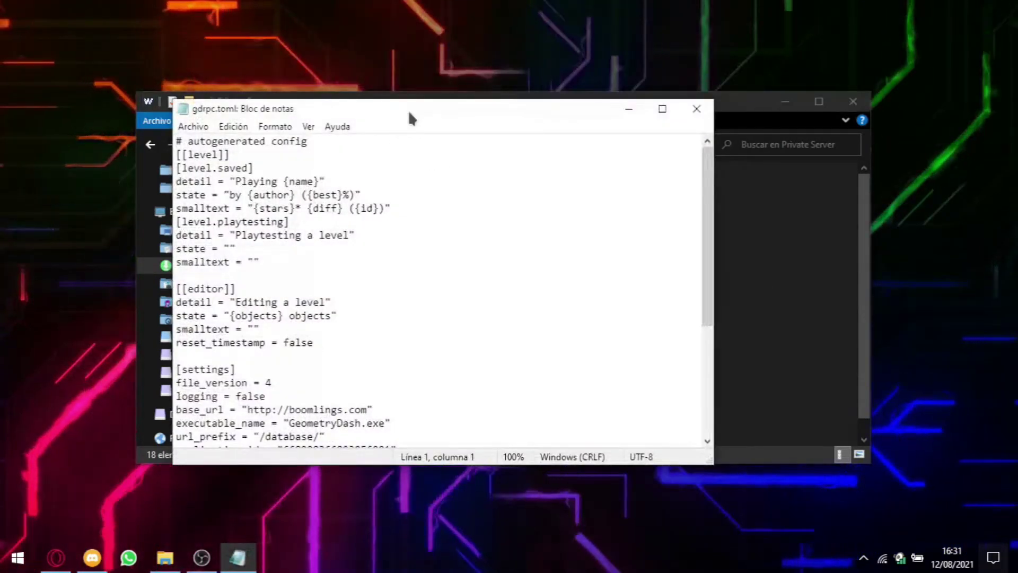
scroll(486, 305, "down", 1)
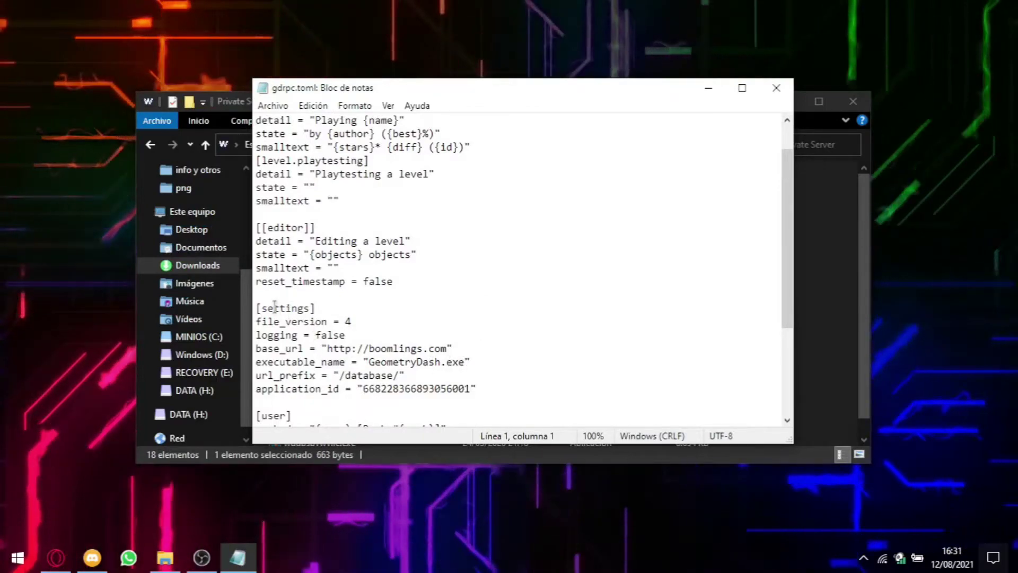
Set executable_name in the settings section of gdrpc.toml to "wgdpsbywylie.exe", keeping the Private Server file list in view beside it
key("Down")
key("Down")
key("Down")
key("Down")
key("Down")
key("Down")
key("Down")
key("Down")
key("Down")
key("Down")
key("Down")
key("Down")
key("Down")
key("Down")
key("Down")
key("Down")
key("Down")
key("shift+Right")
key("shift+Right")
key("shift+Right")
key("shift+Right")
key("shift+Right")
key("shift+Right")
key("shift+Right")
key("shift+Right")
key("shift+Right")
key("shift+Right")
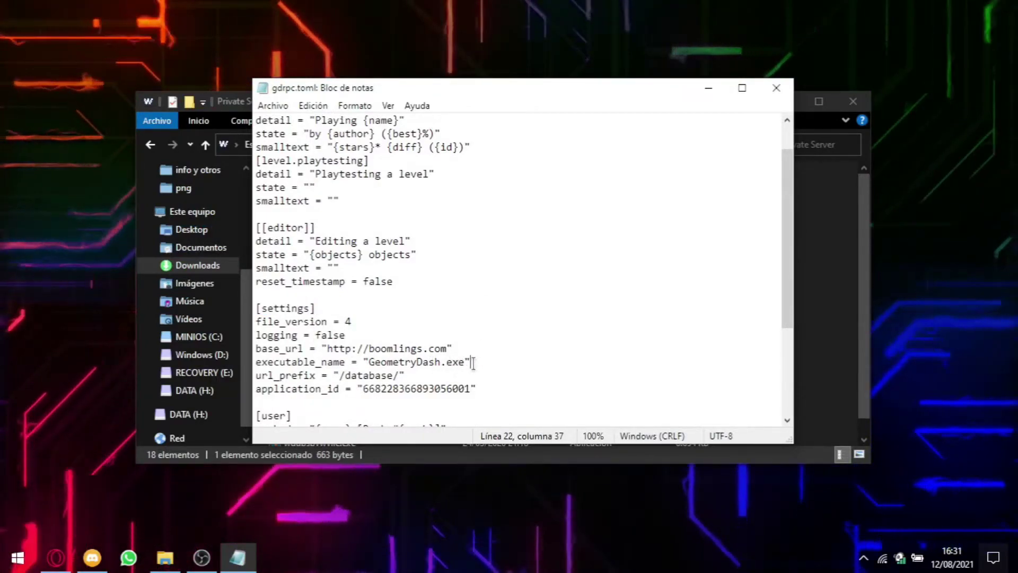
left_click_drag(256, 362, 369, 363)
left_click(471, 362)
left_click(441, 362)
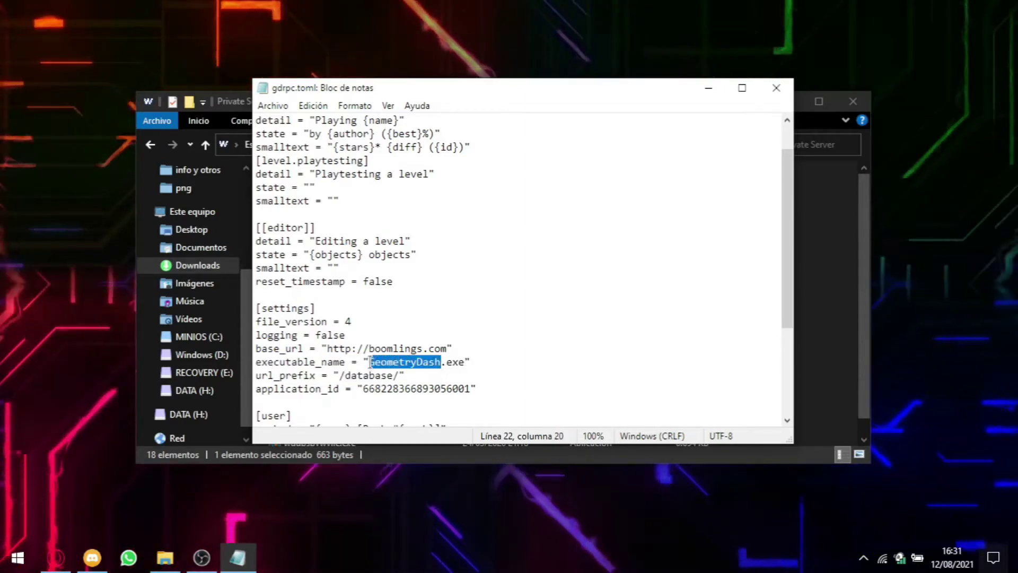
left_click_drag(403, 88, 689, 95)
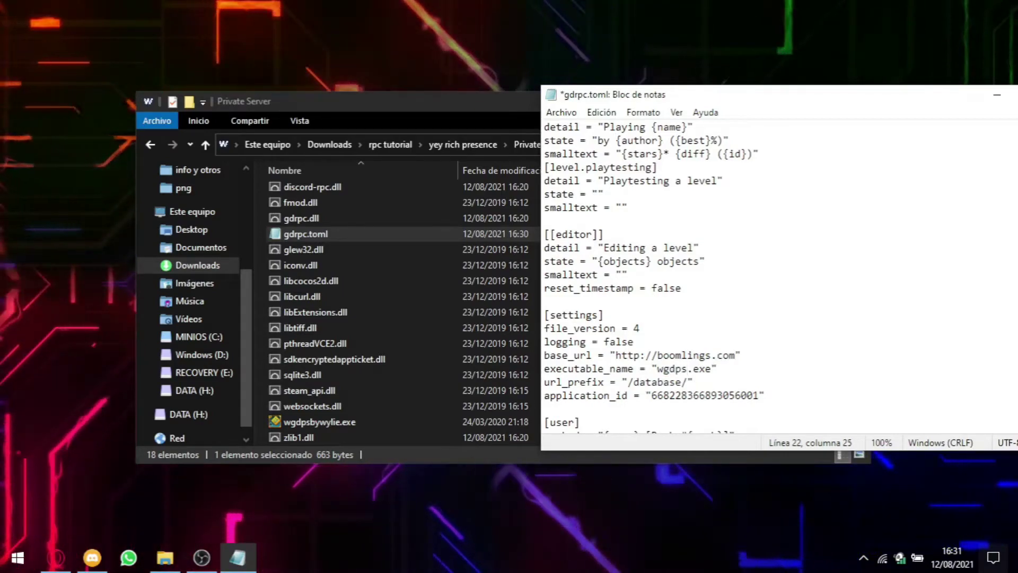
type("lie")
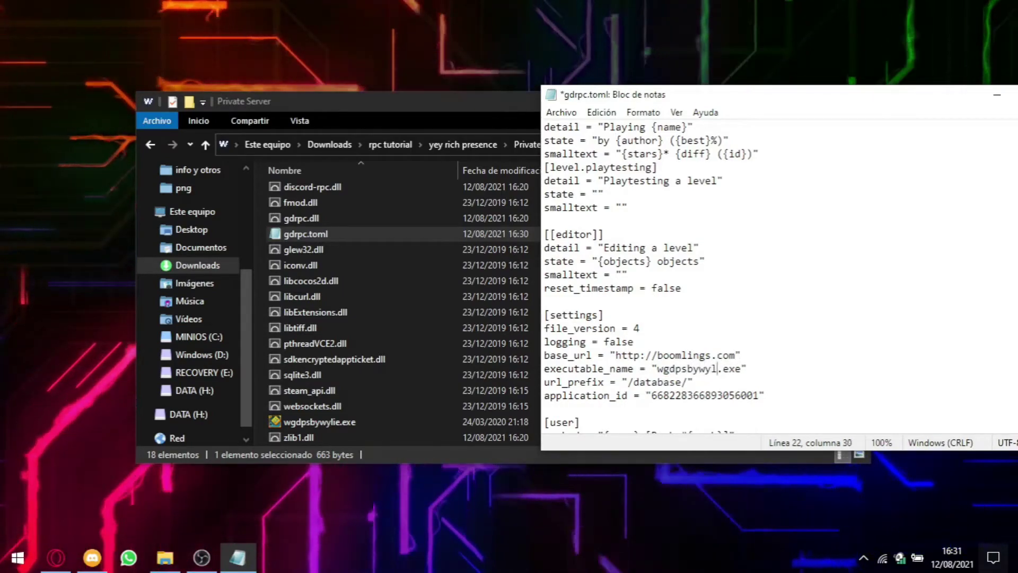
double_click(747, 369)
key("End")
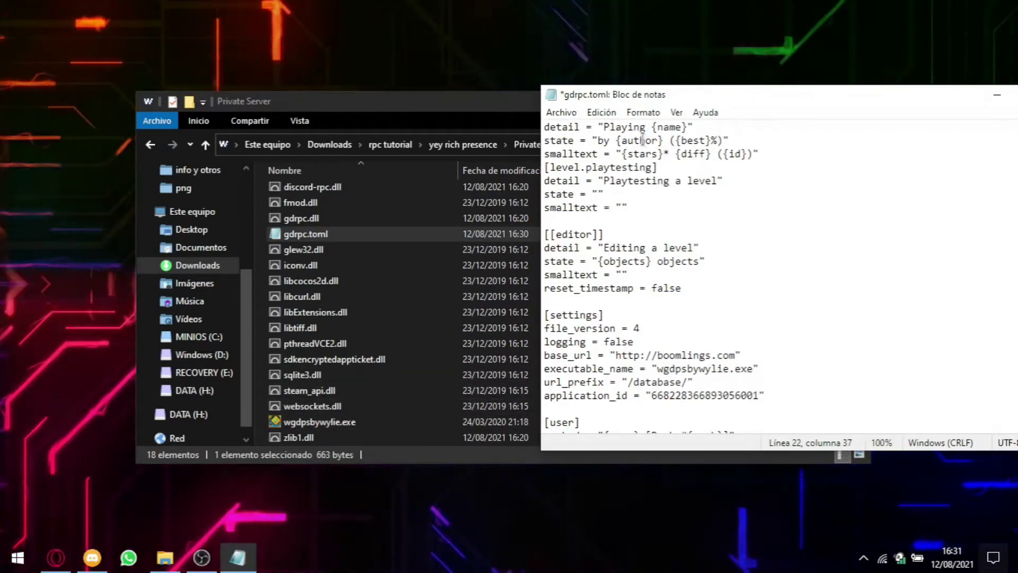
Compare the executable_name line in gdrpc.toml with the executable's file name in the Private Server folder
left_click_drag(654, 95, 639, 52)
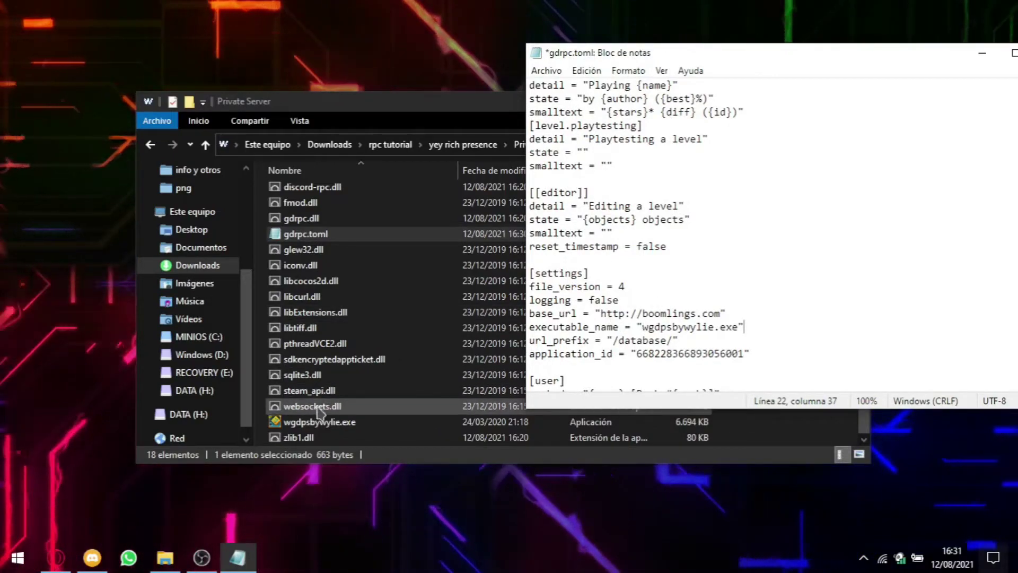
scroll(318, 412, "up", 1)
scroll(572, 448, "down", 1)
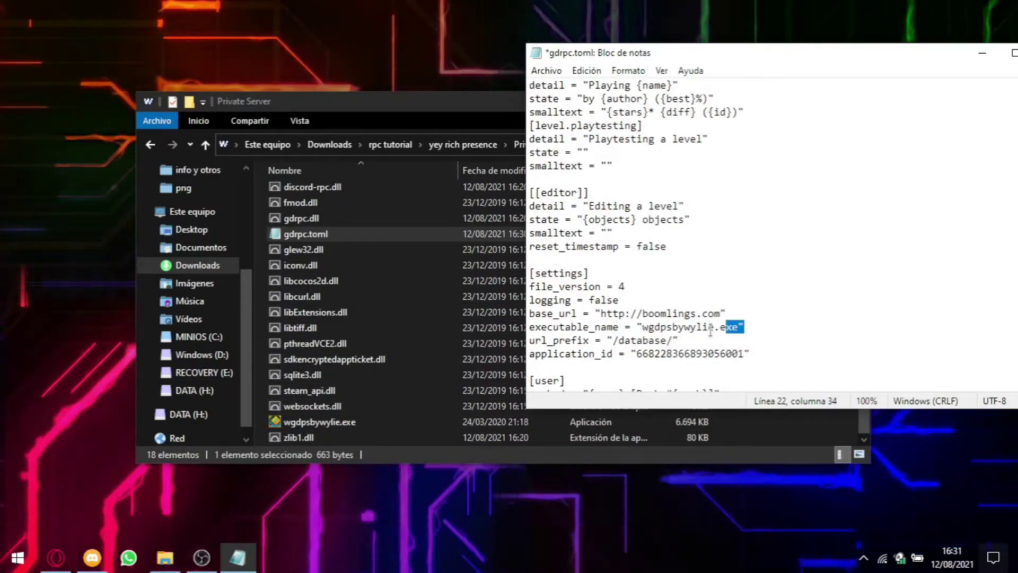
left_click_drag(711, 331, 536, 333)
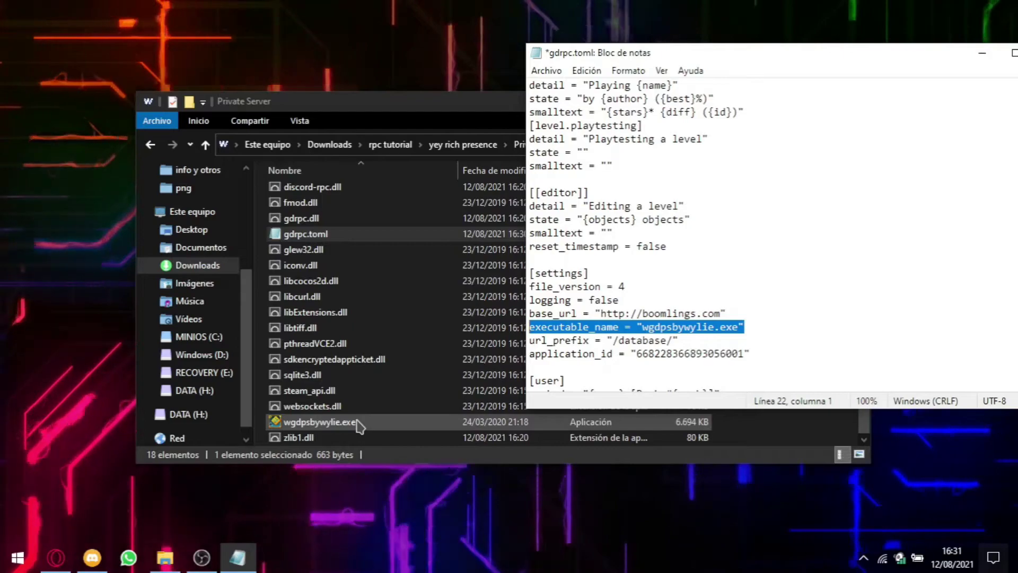
scroll(326, 361, "up", 1)
scroll(325, 361, "down", 1)
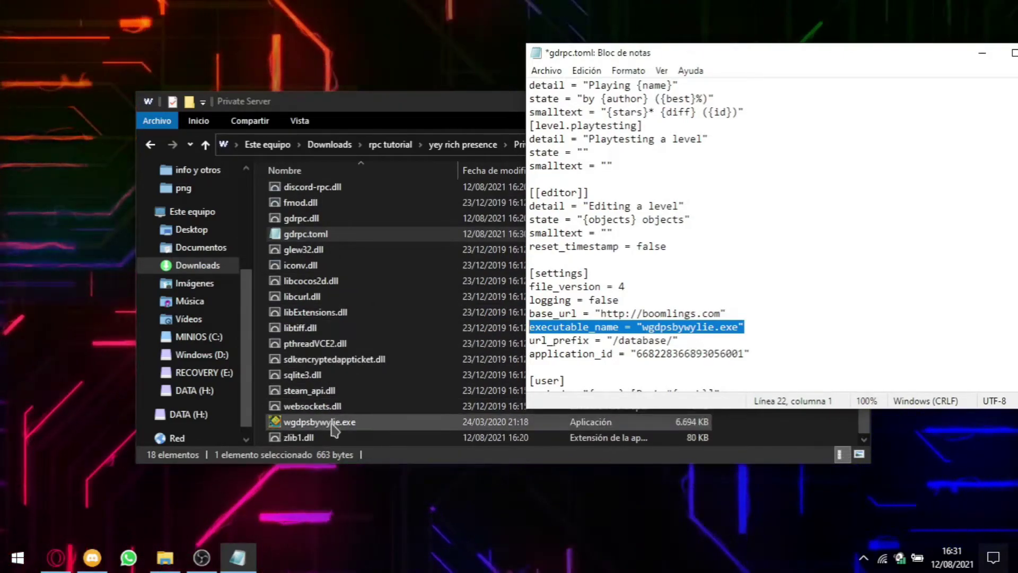
left_click(760, 327)
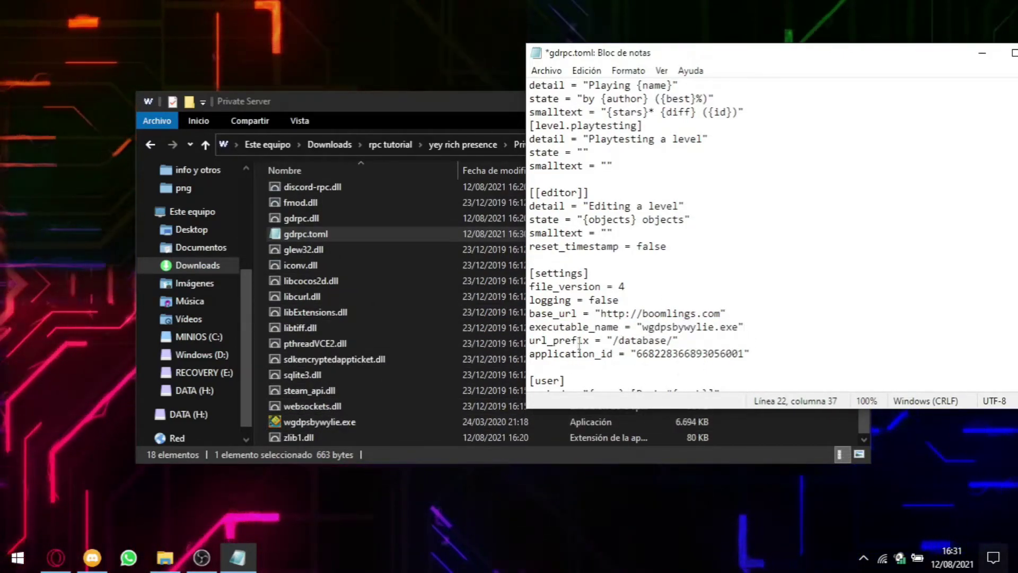
left_click_drag(708, 53, 653, 58)
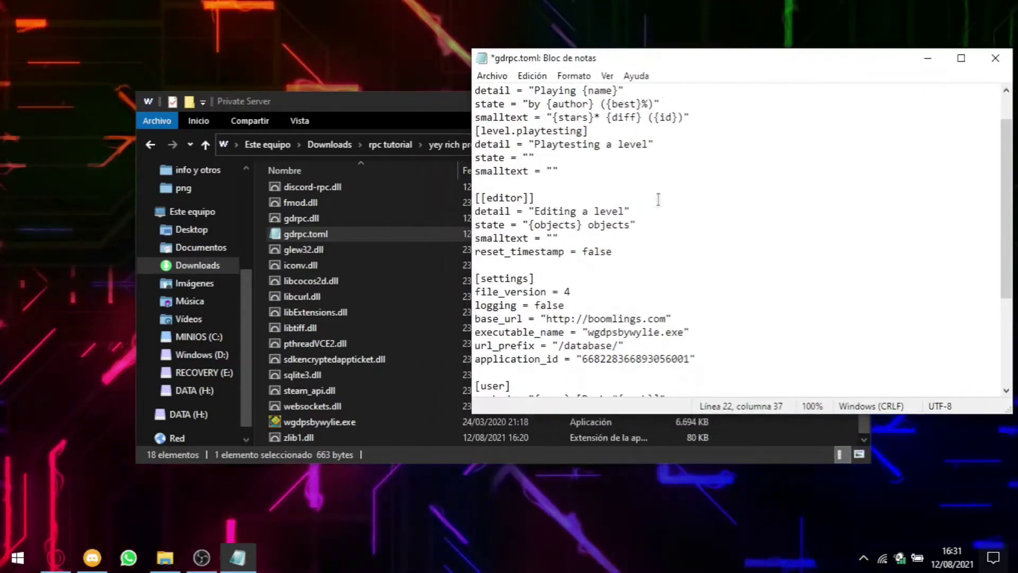
Review the base_url line, enter wyliegdps02.7m.pl in a new Opera tab, copy that address, close the tab and return to Notepad
left_click_drag(476, 319, 673, 318)
left_click(672, 319)
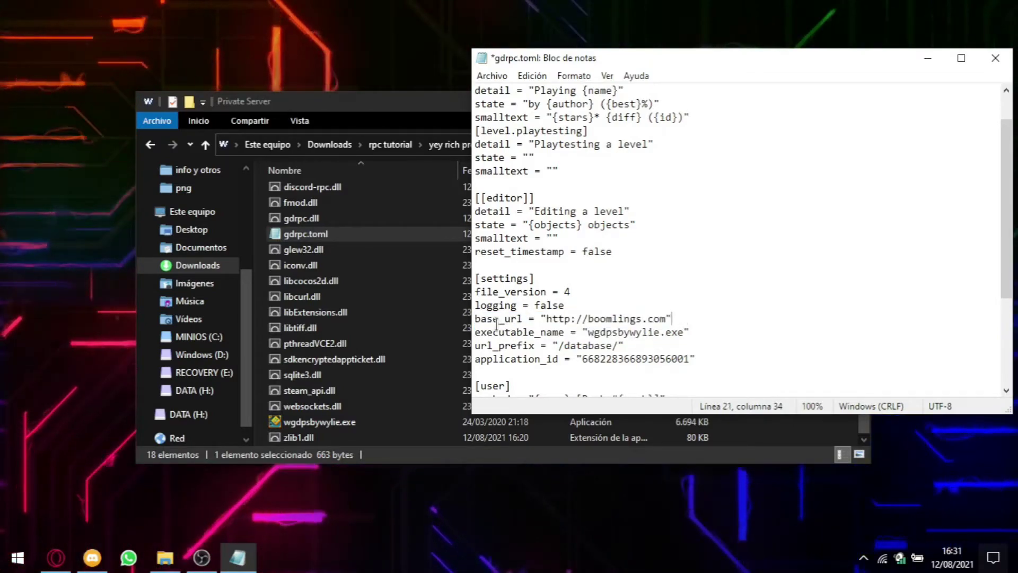
left_click_drag(476, 319, 673, 318)
left_click(679, 315)
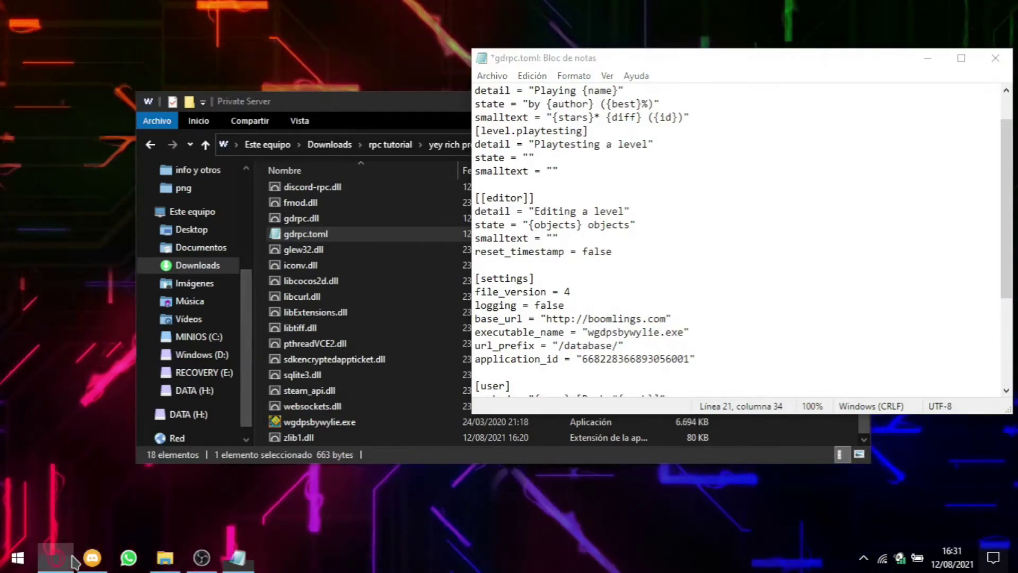
left_click(56, 557)
left_click(188, 11)
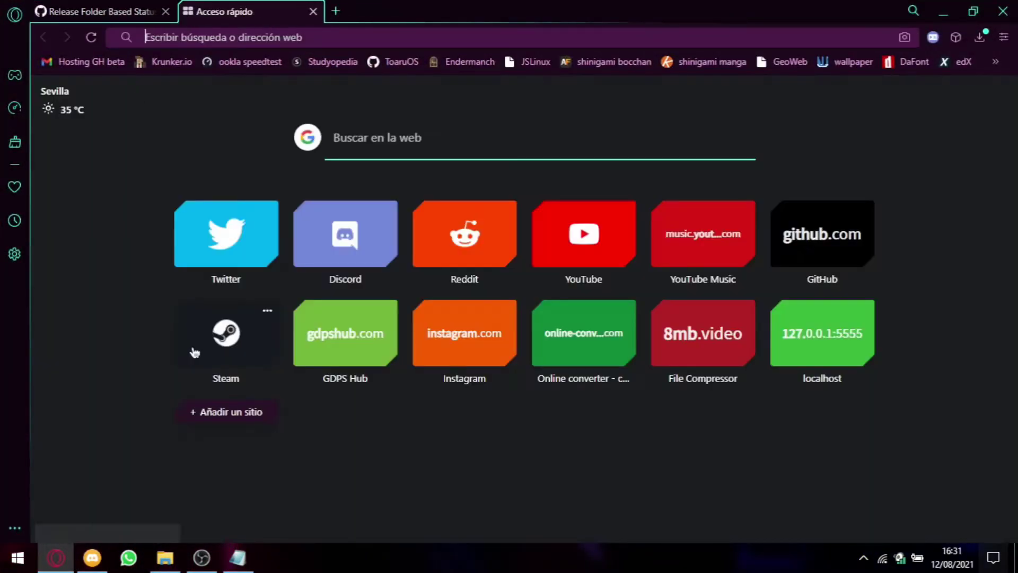
type("wyliegdps02.7m.pl")
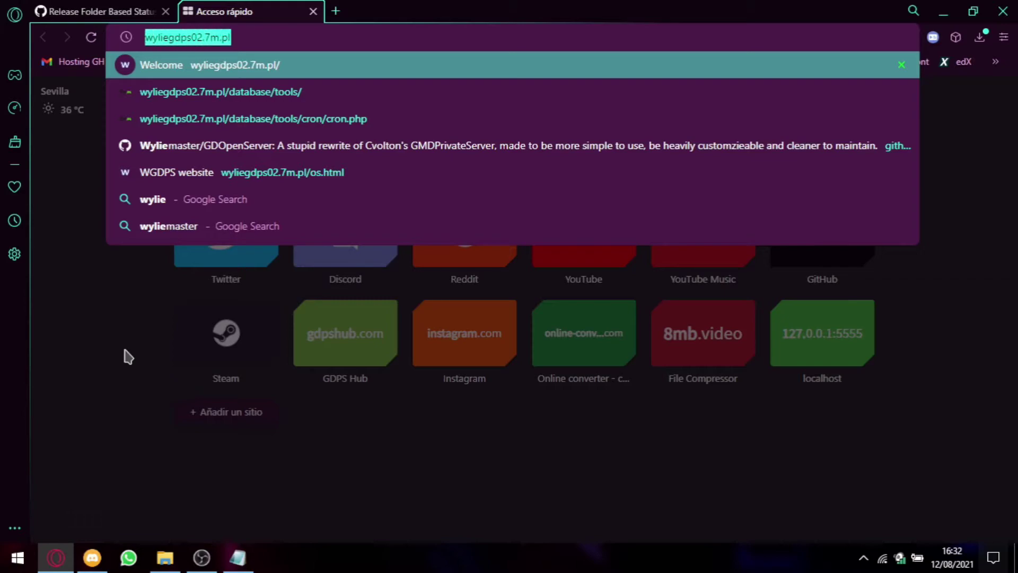
left_click(313, 11)
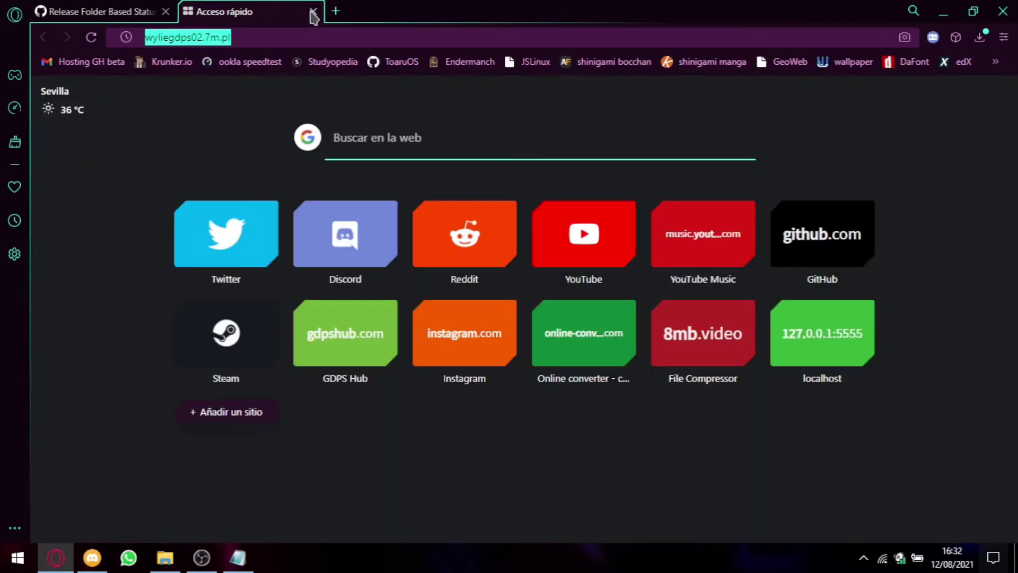
left_click(313, 11)
left_click(944, 11)
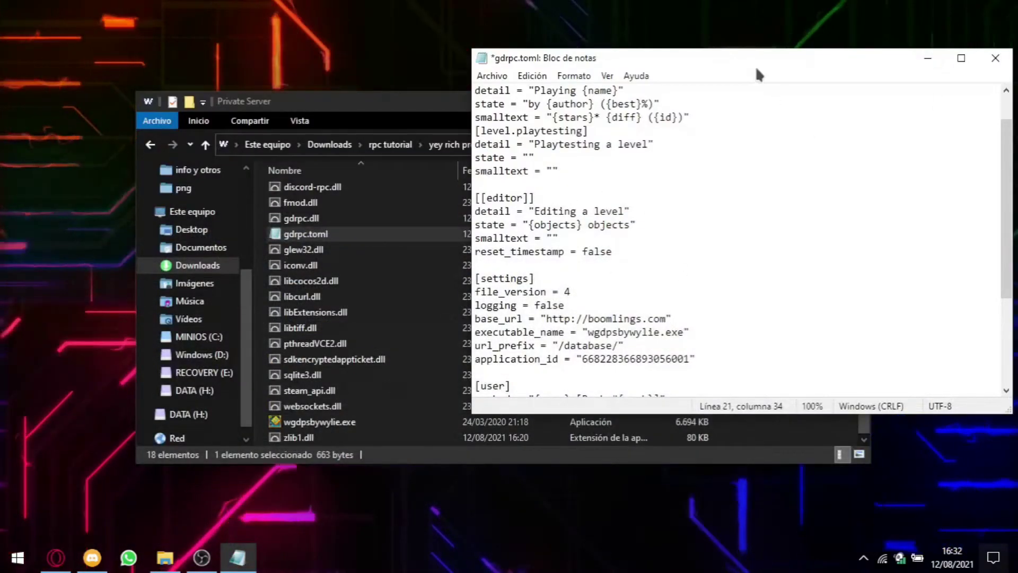
left_click_drag(747, 59, 740, 83)
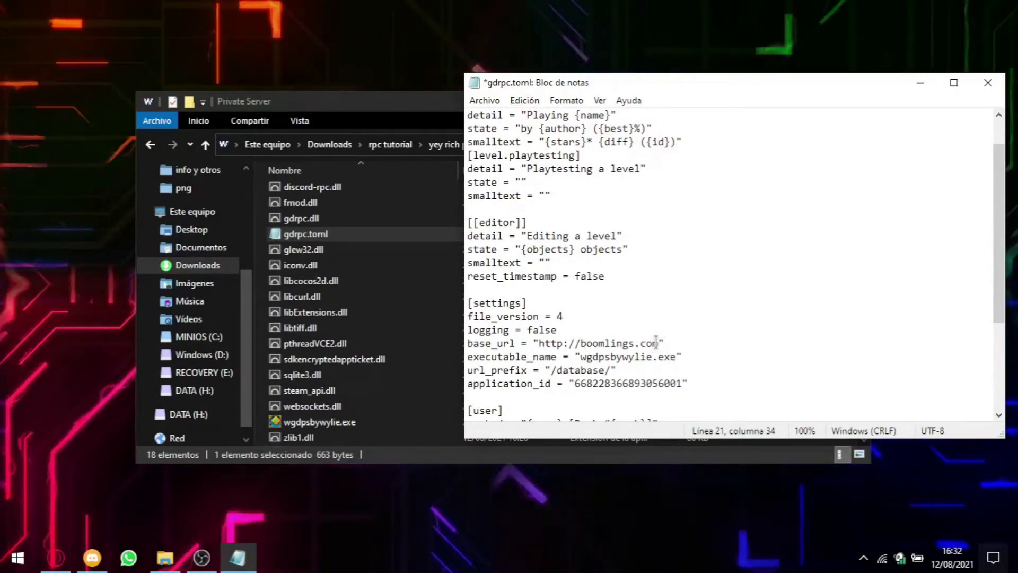
left_click_drag(659, 344, 541, 346)
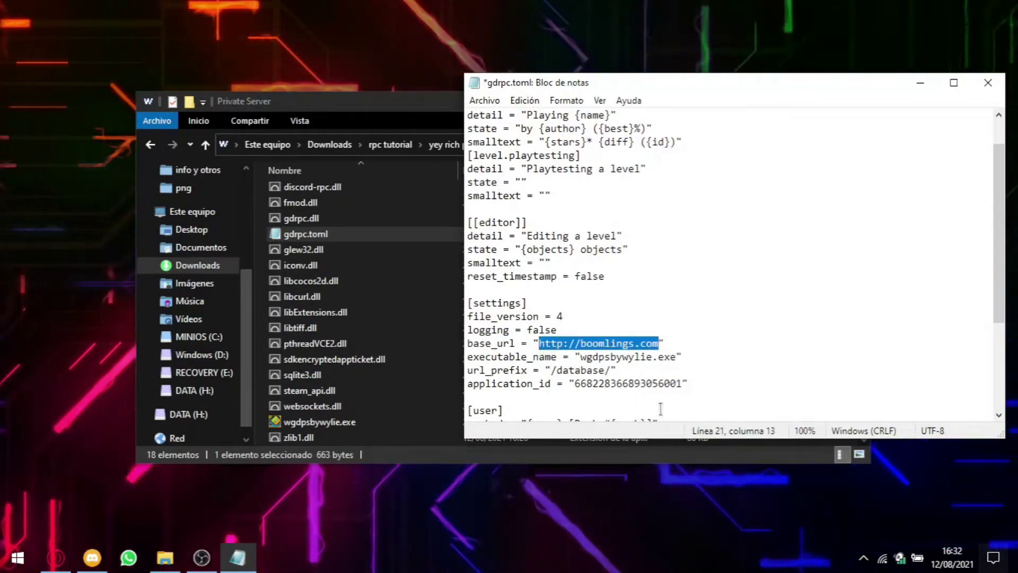
type("wyliegdps02.7m.pl")
left_click(539, 343)
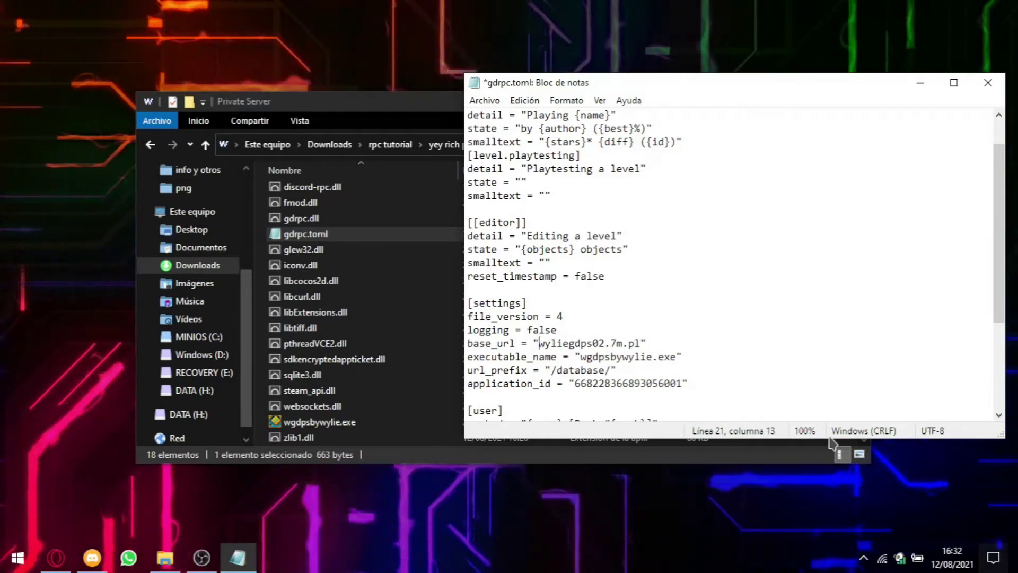
type("https:")
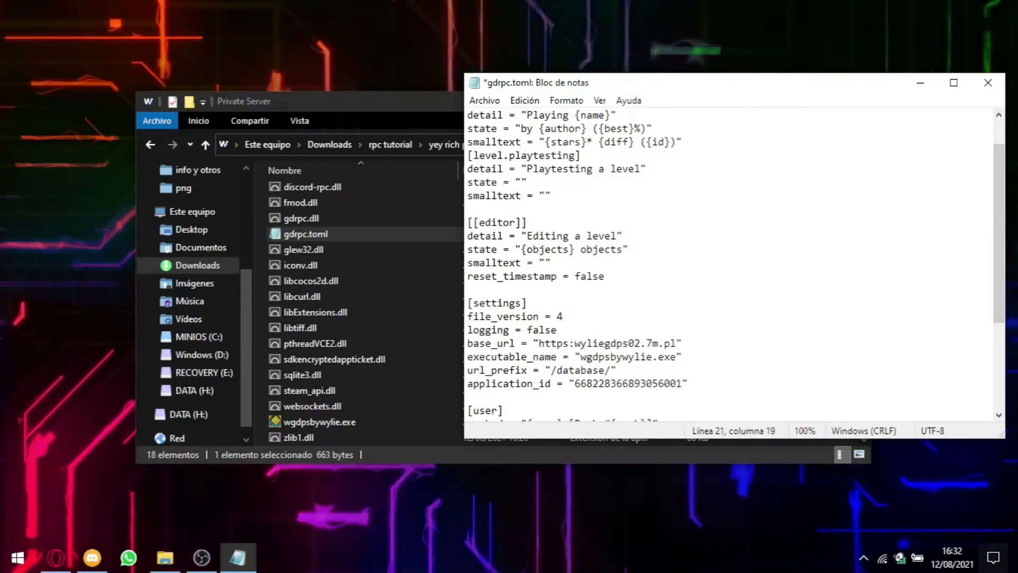
type("//")
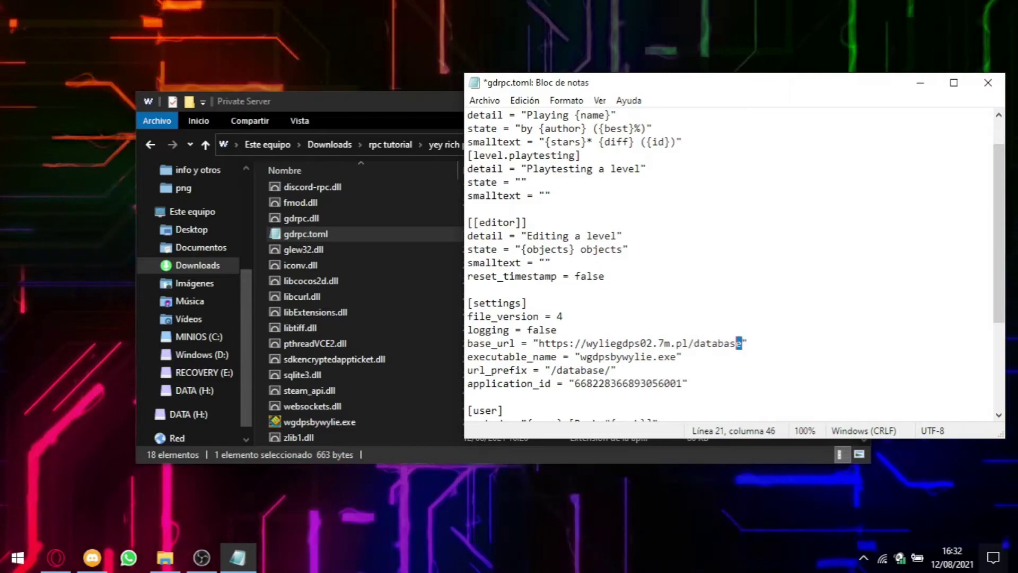
key("shift+Left")
key("shift+Left")
key("shift+Left")
key("shift+Left")
key("shift+Left")
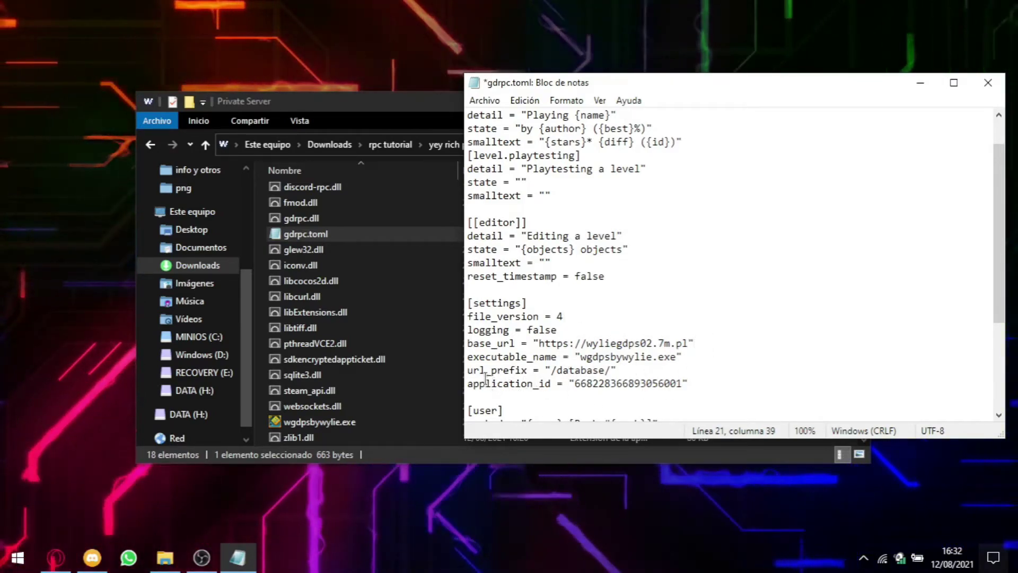
Save the edited gdrpc.toml and close Notepad
left_click(711, 382)
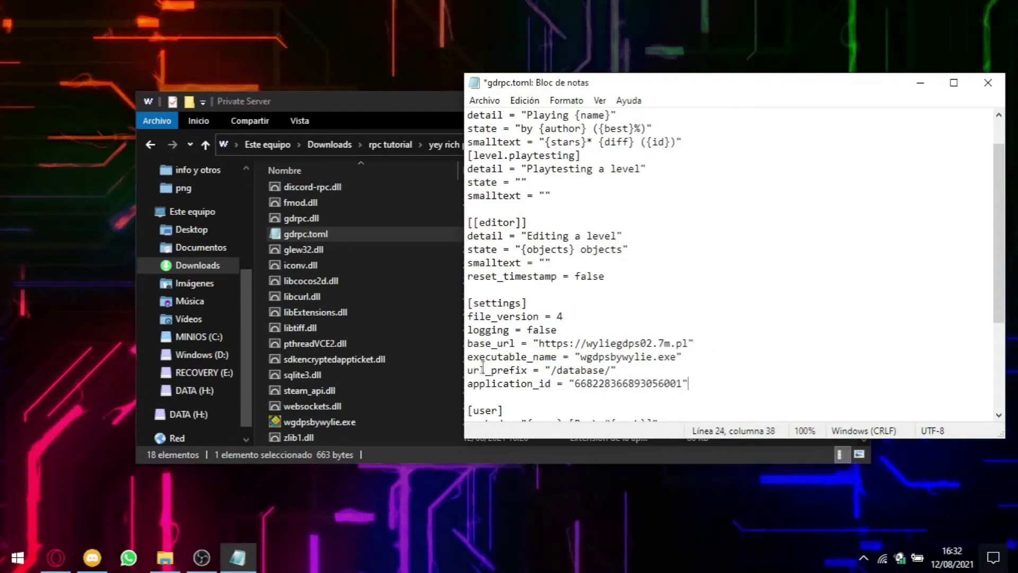
left_click(688, 384)
left_click_drag(806, 84, 764, 56)
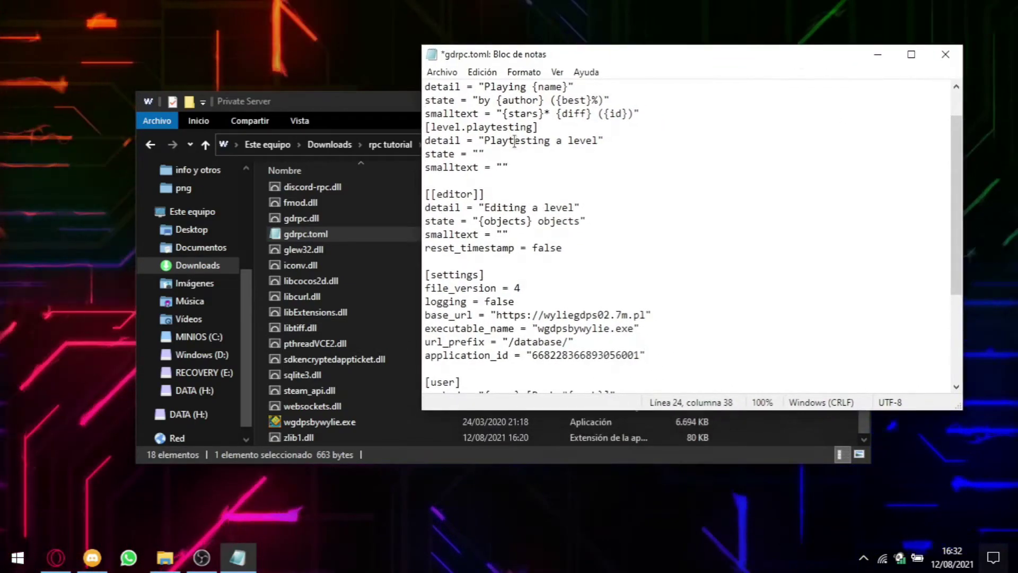
left_click(435, 70)
left_click(472, 136)
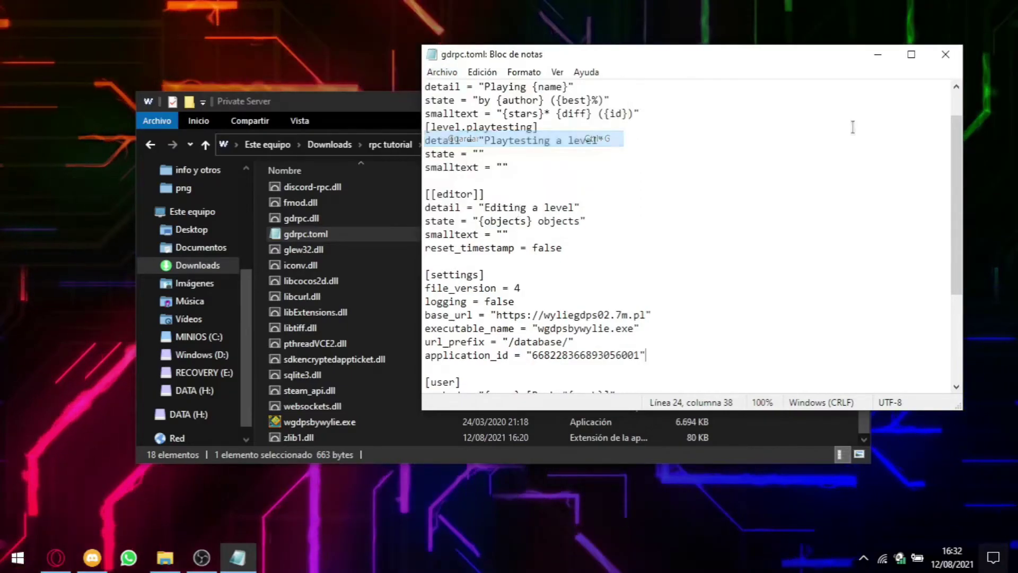
left_click(945, 55)
Launch wgdpsbywylie.exe from the Private Server folder, relaunch it and switch to Discord
double_click(321, 422)
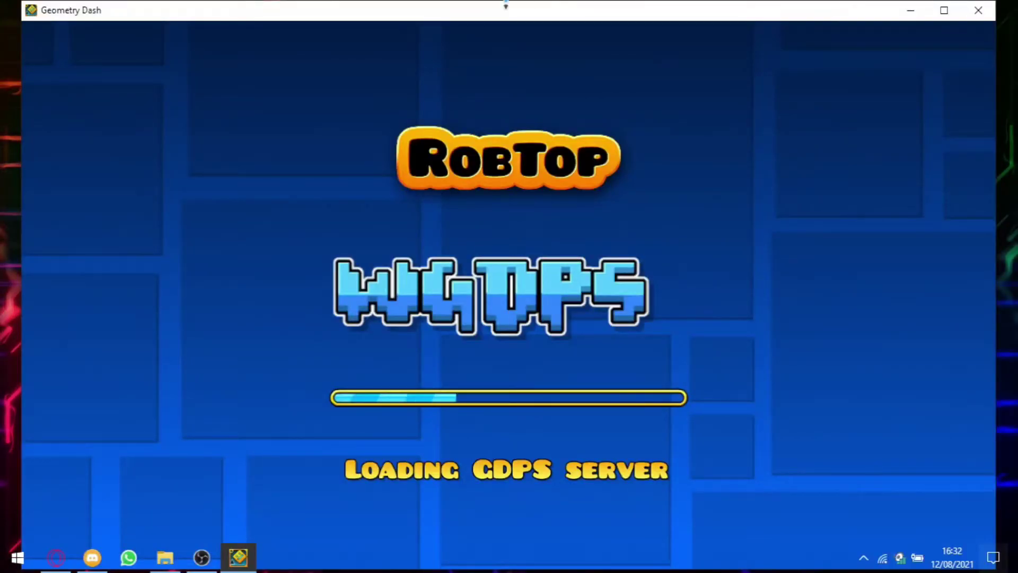
left_click_drag(506, 5, 488, 135)
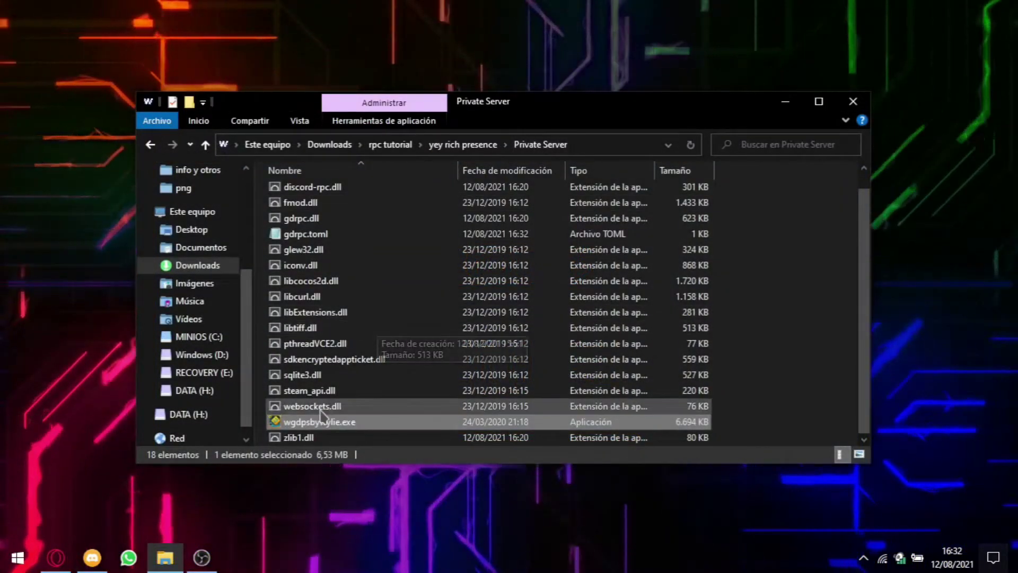
double_click(321, 420)
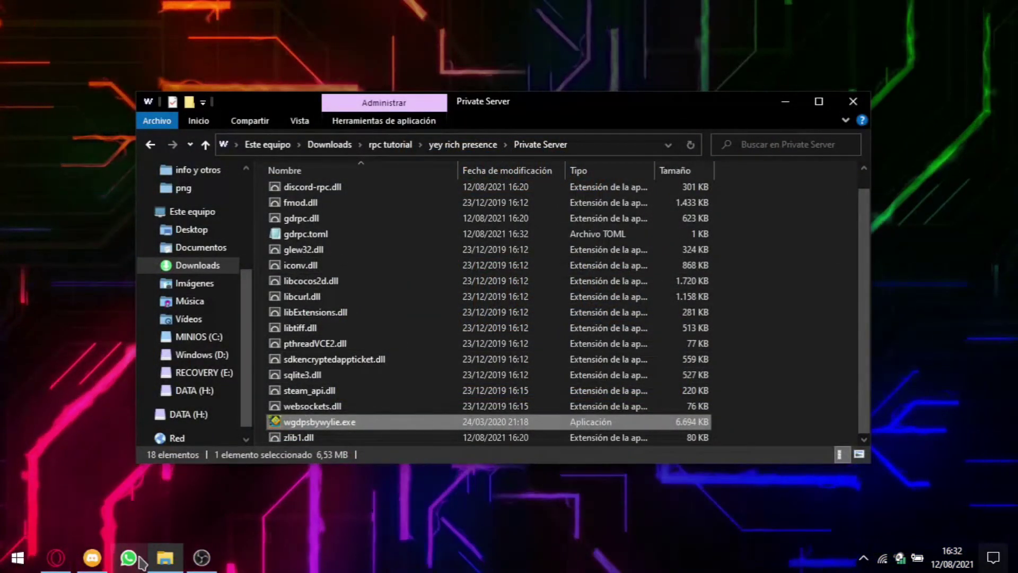
left_click(92, 557)
left_click(175, 559)
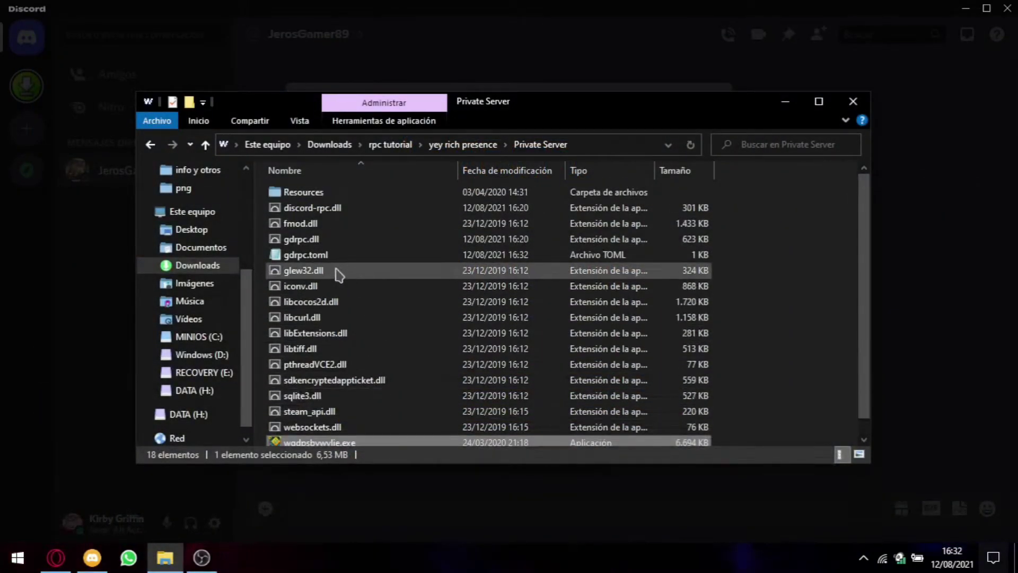
left_click(328, 259)
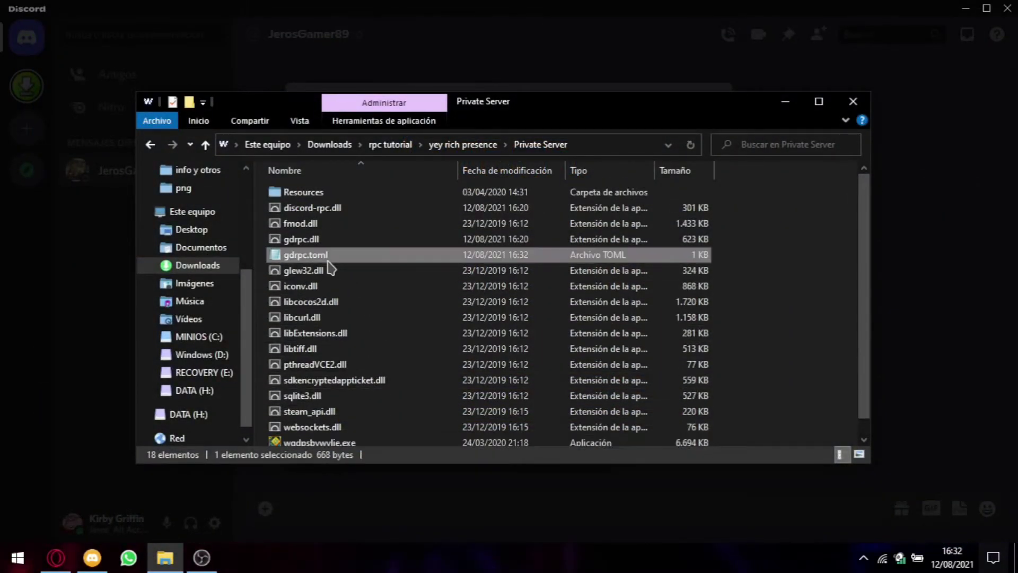
double_click(328, 259)
scroll(594, 343, "down", 1)
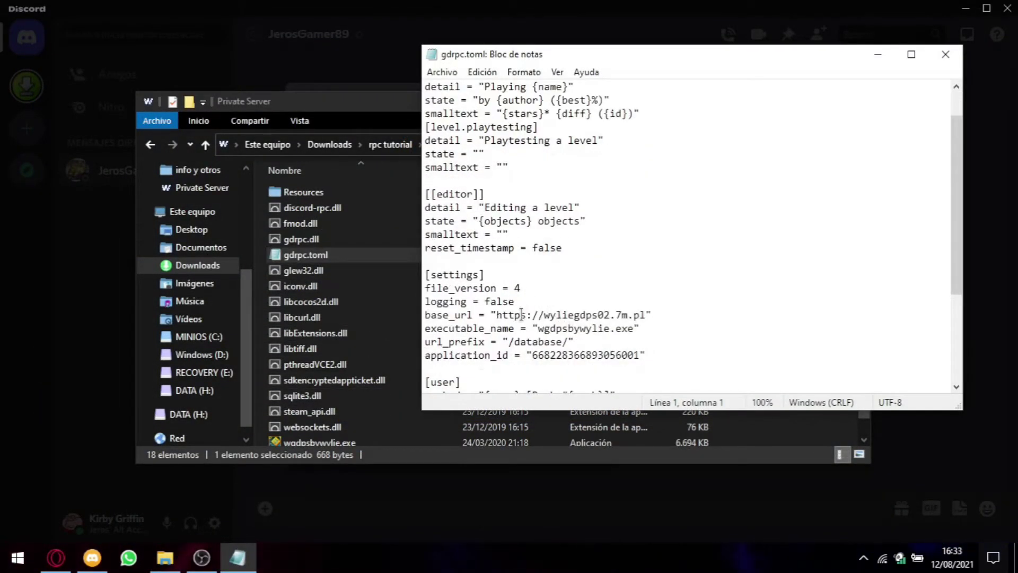
left_click(521, 315)
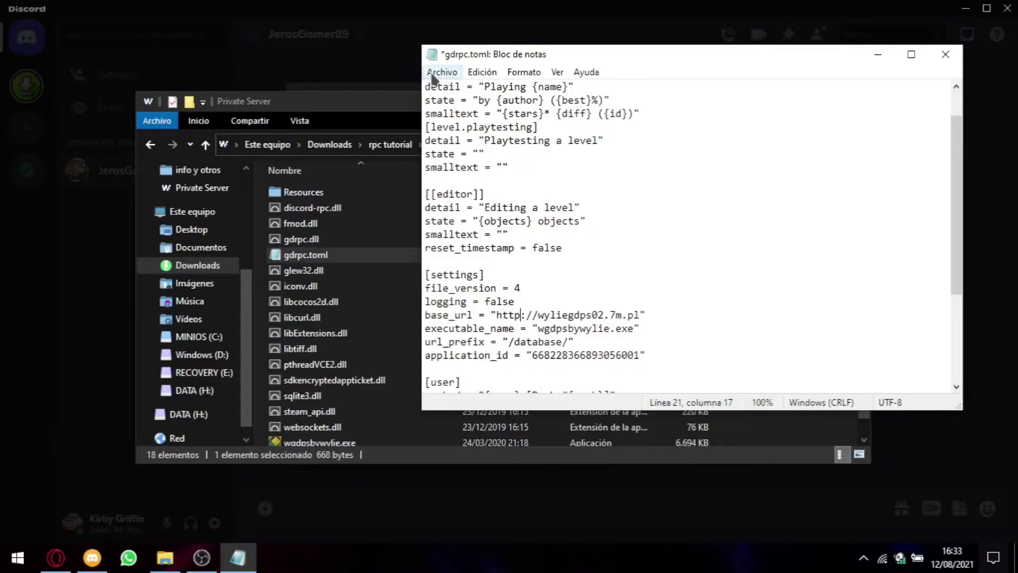
left_click(435, 72)
left_click(588, 136)
left_click(946, 54)
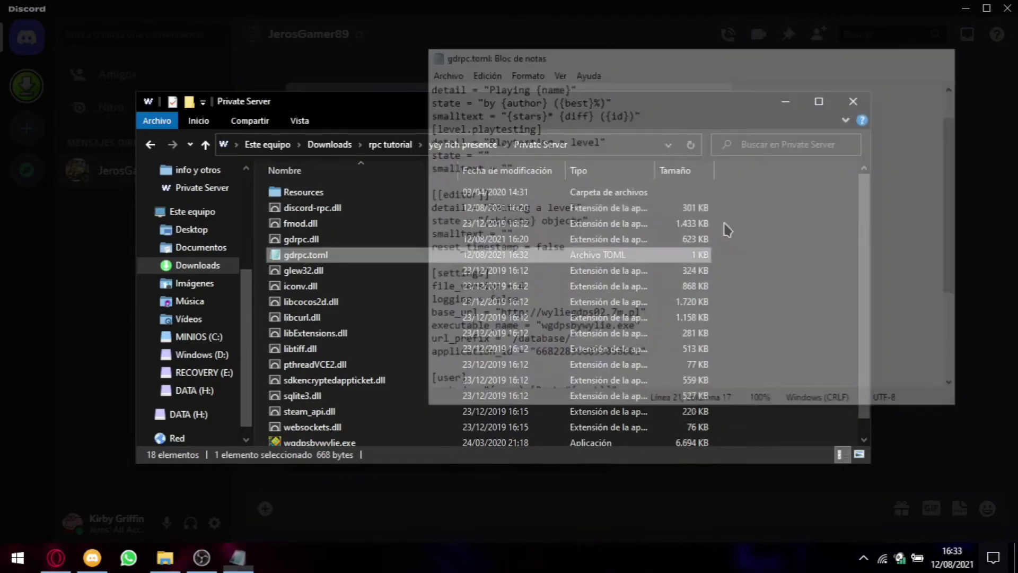
Launch wgdpsbywylie.exe, minimize the game and folder windows, and check the activity on the Discord profile
scroll(414, 340, "down", 1)
left_click(356, 423)
double_click(356, 423)
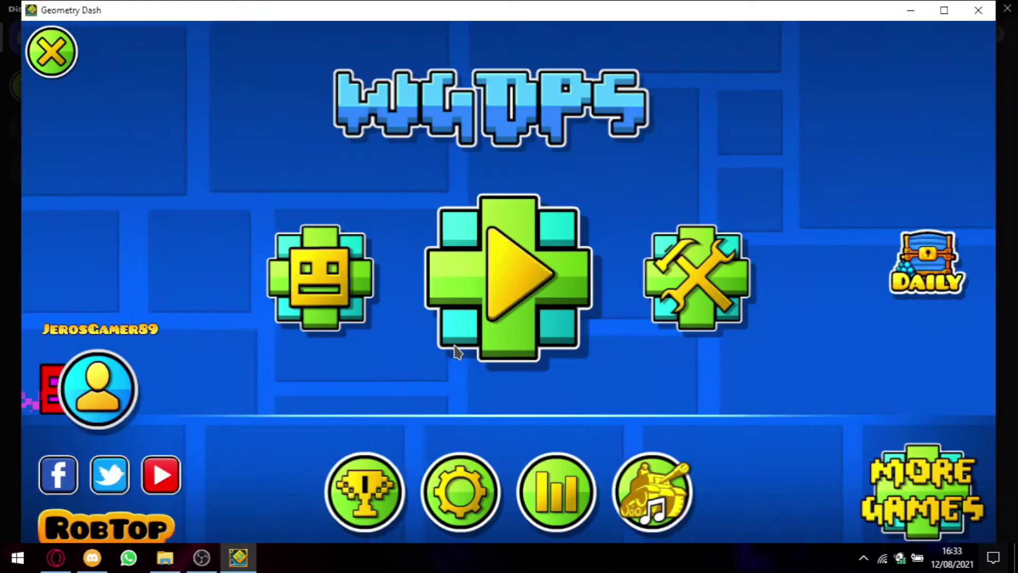
mouse_move(536, 11)
left_mouse_down()
mouse_move(536, 68)
mouse_move(534, 27)
left_mouse_up()
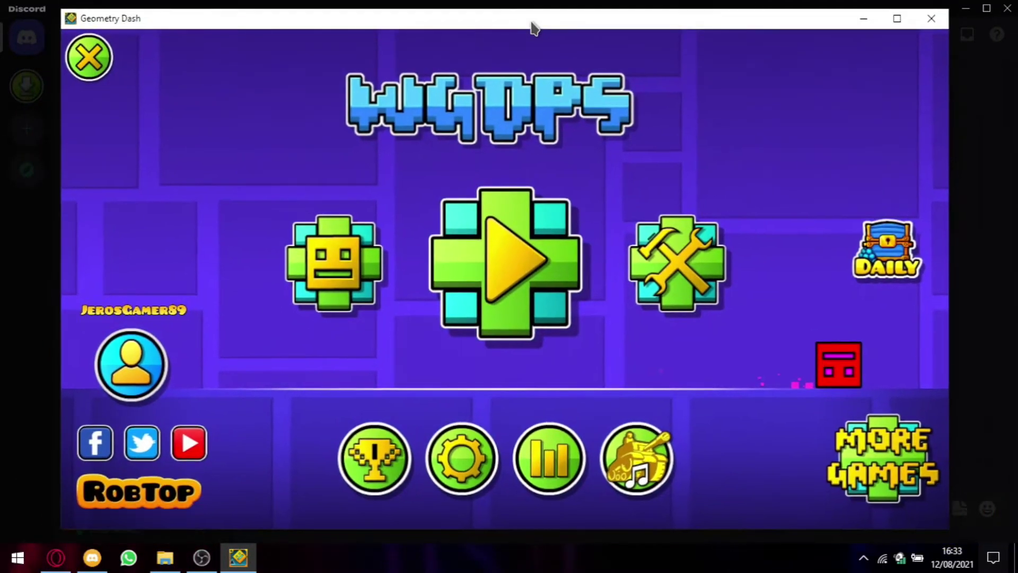
left_click(867, 17)
left_click(786, 102)
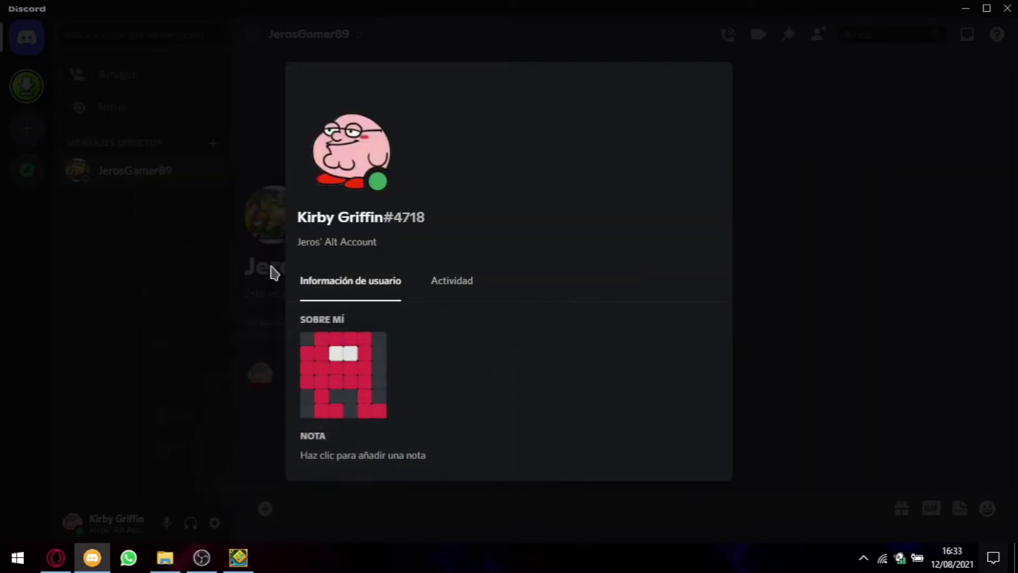
left_click(443, 289)
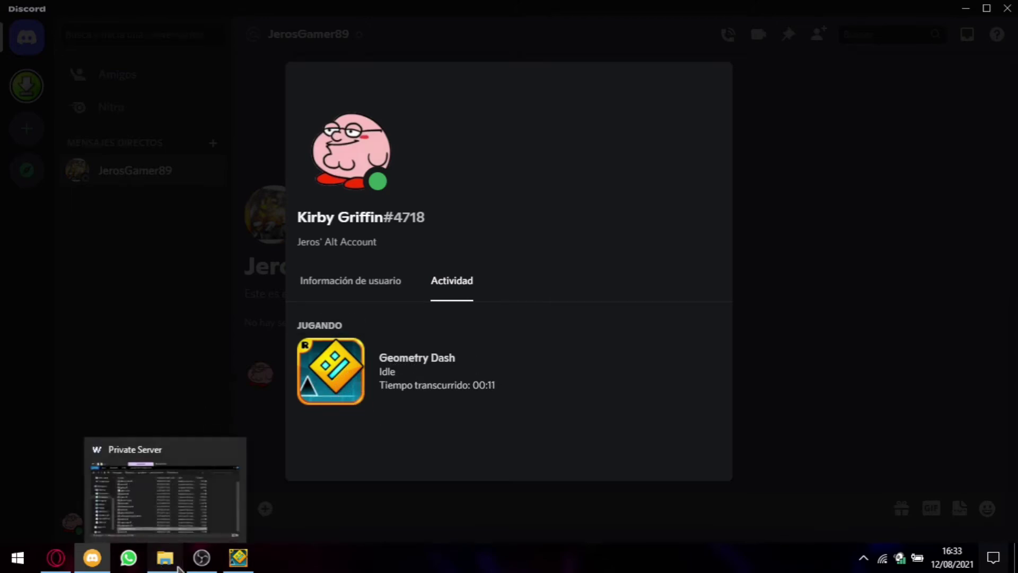
Reopen gdrpc.toml from the Private Server folder, review its settings, user and menu sections, and minimize Notepad
left_click(159, 488)
double_click(330, 235)
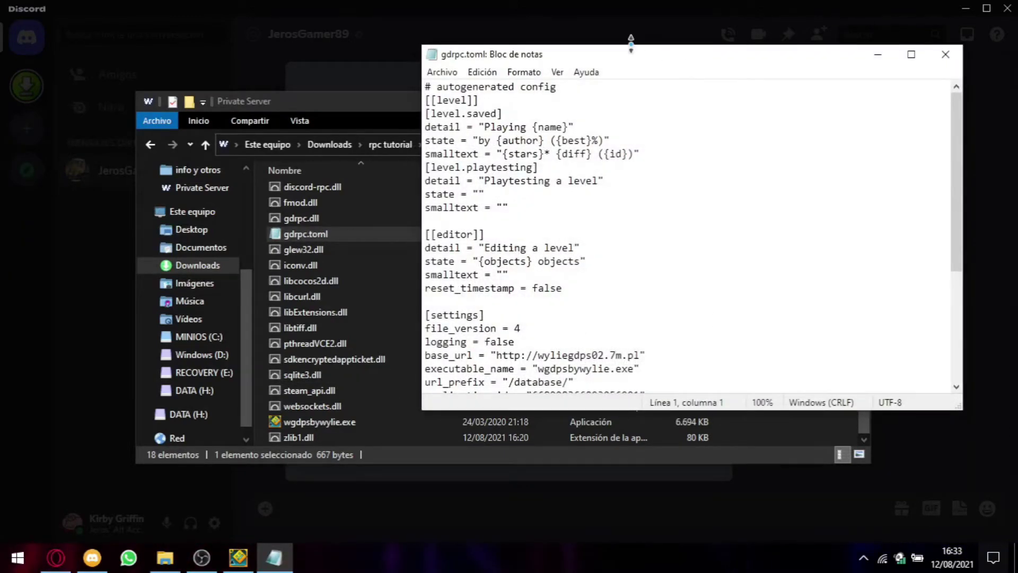
left_click_drag(623, 50, 620, 67)
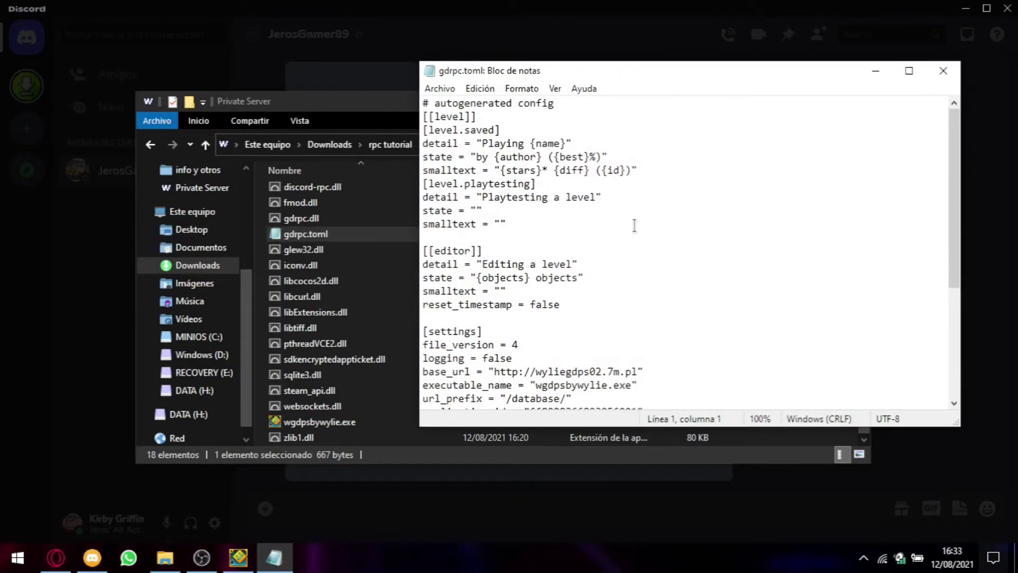
scroll(573, 244, "down", 4)
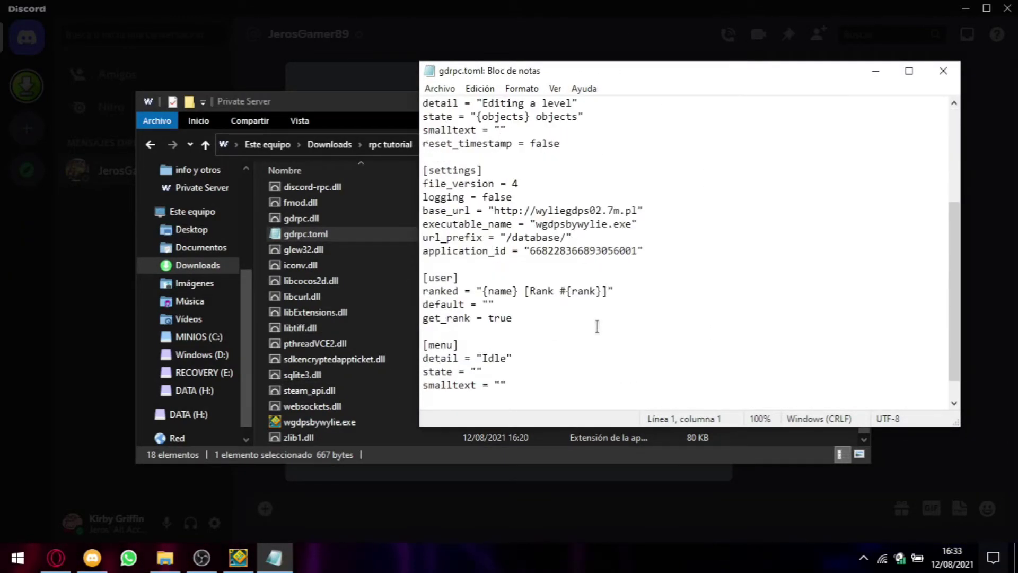
scroll(624, 331, "up", 1)
left_click(876, 72)
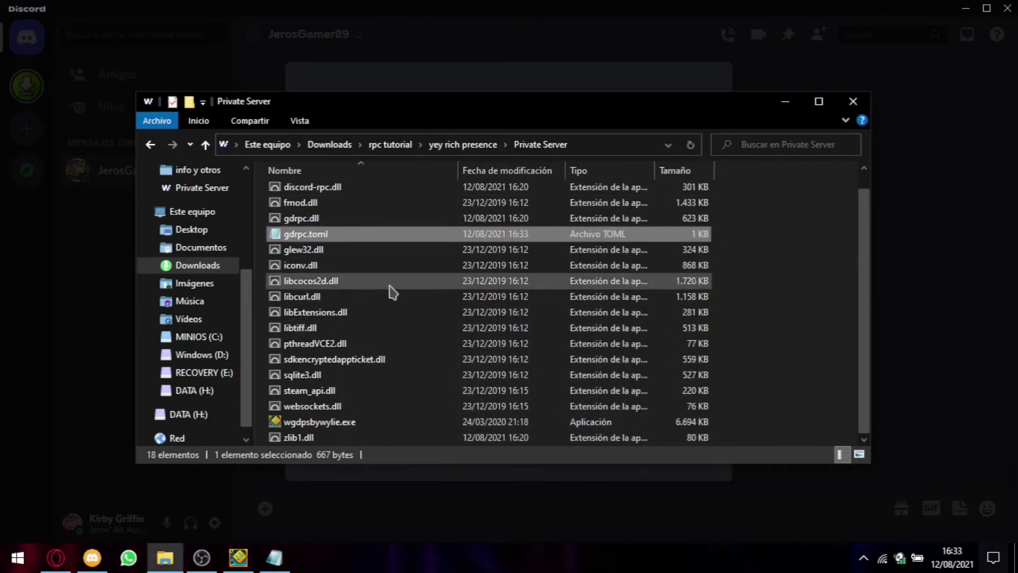
Minimize the Private Server folder, dismiss the Discord profile and close the running game
left_click(785, 101)
left_click(863, 249)
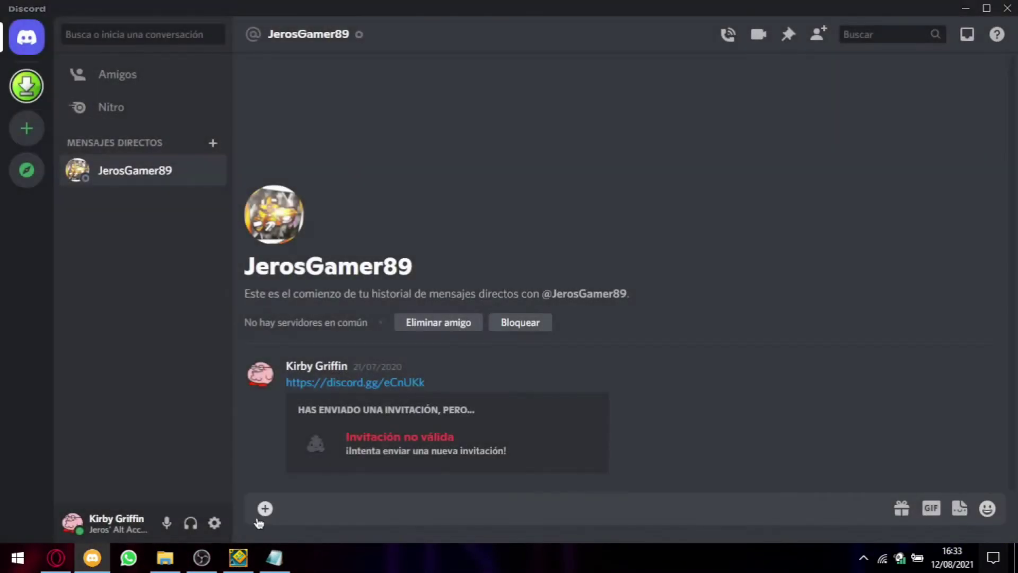
left_click(238, 557)
left_click(929, 20)
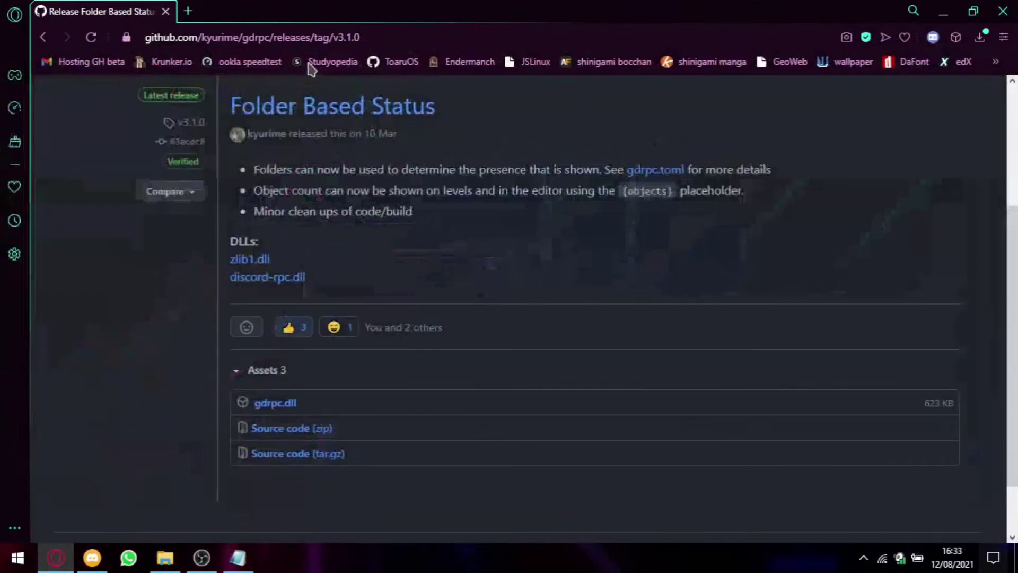
Open discord.com/developers/applications in a new Opera tab and go to the WylieGDPS application's general information
left_click(192, 12)
type("discord develo")
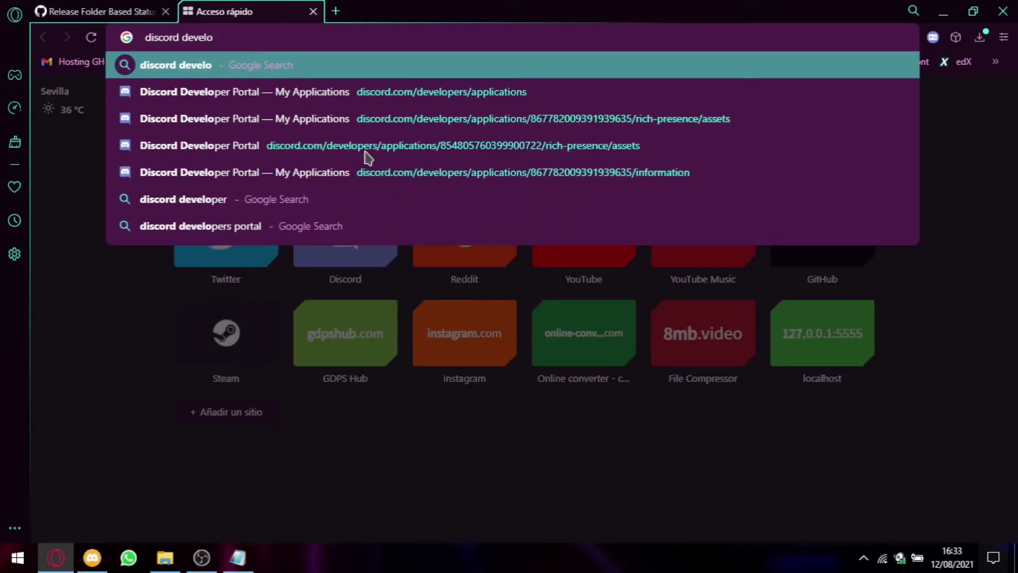
key("Down")
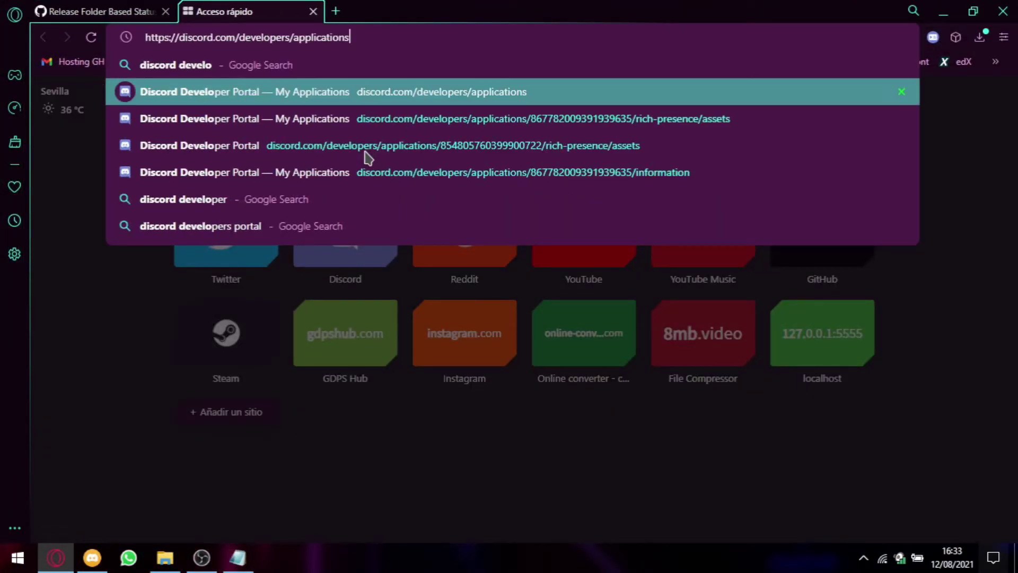
key("Return")
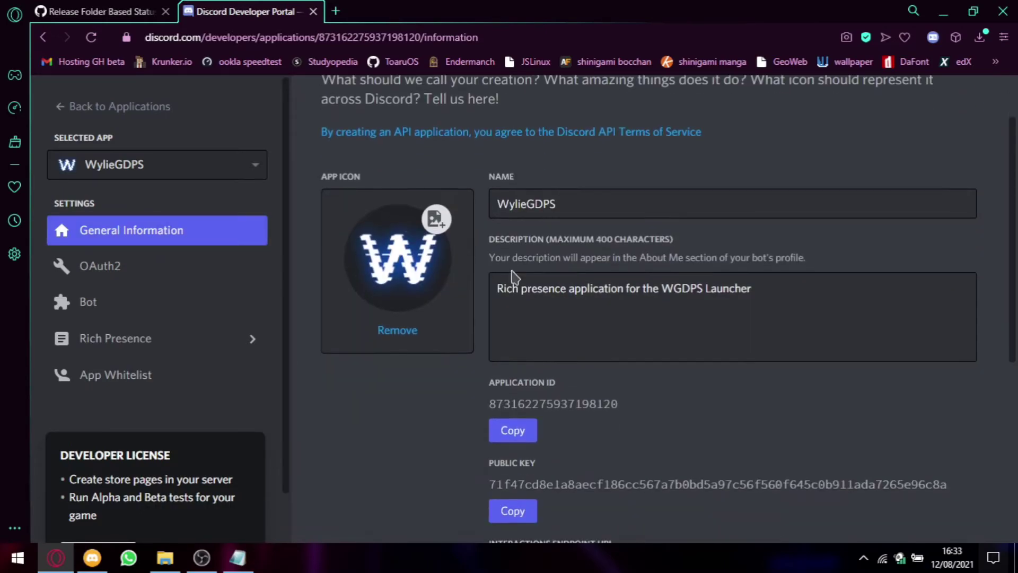
scroll(462, 262, "up", 2)
Run wgdpsbywylie.exe again from the Private Server folder, minimize it and view the Discord profile's activity
left_click(161, 563)
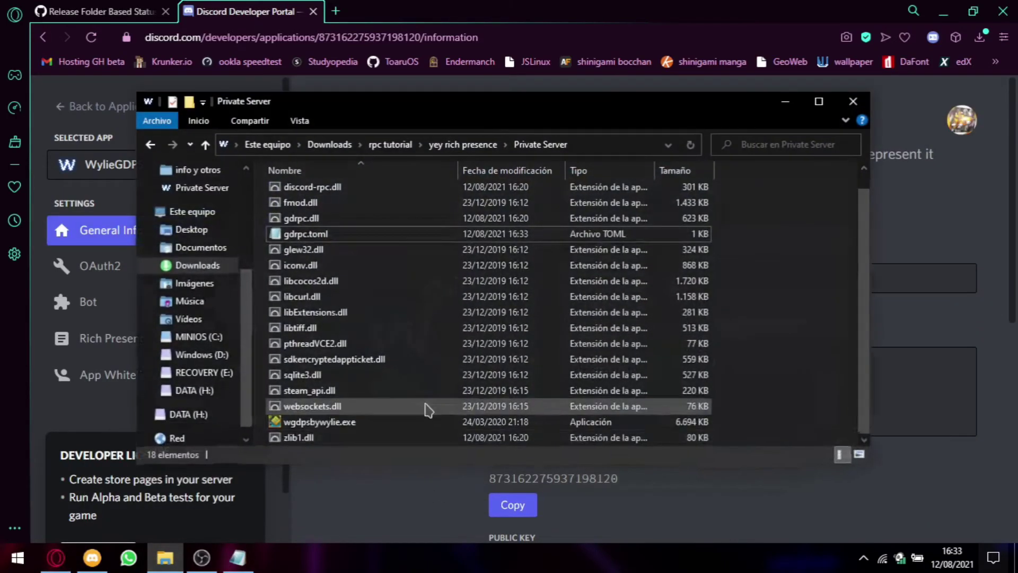
double_click(341, 424)
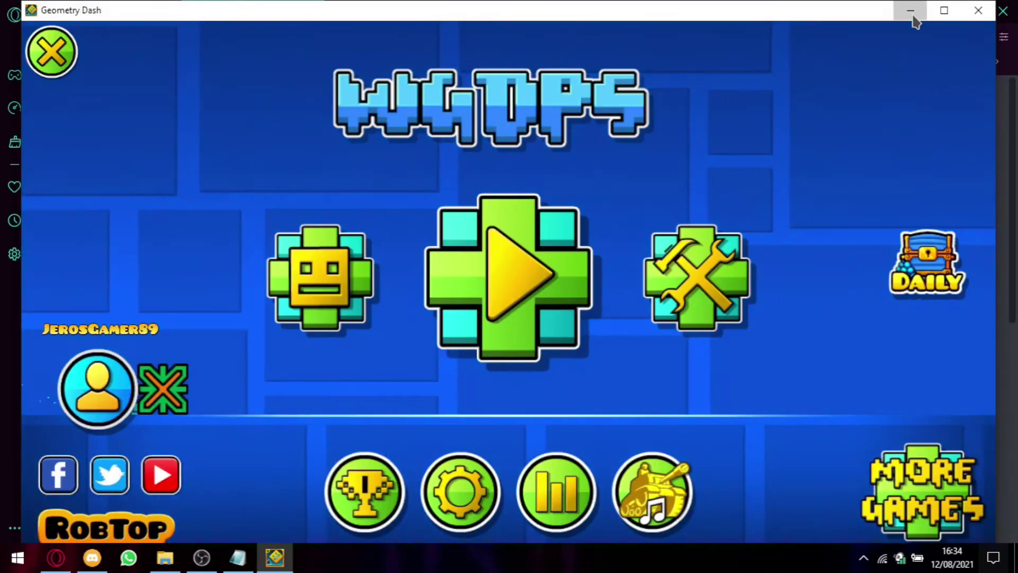
left_click(912, 16)
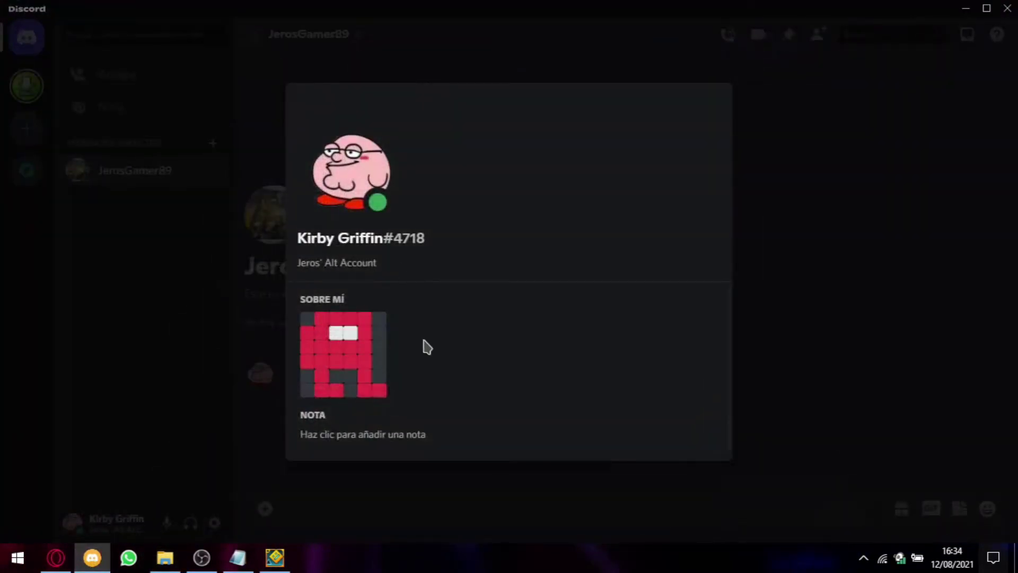
left_click(436, 282)
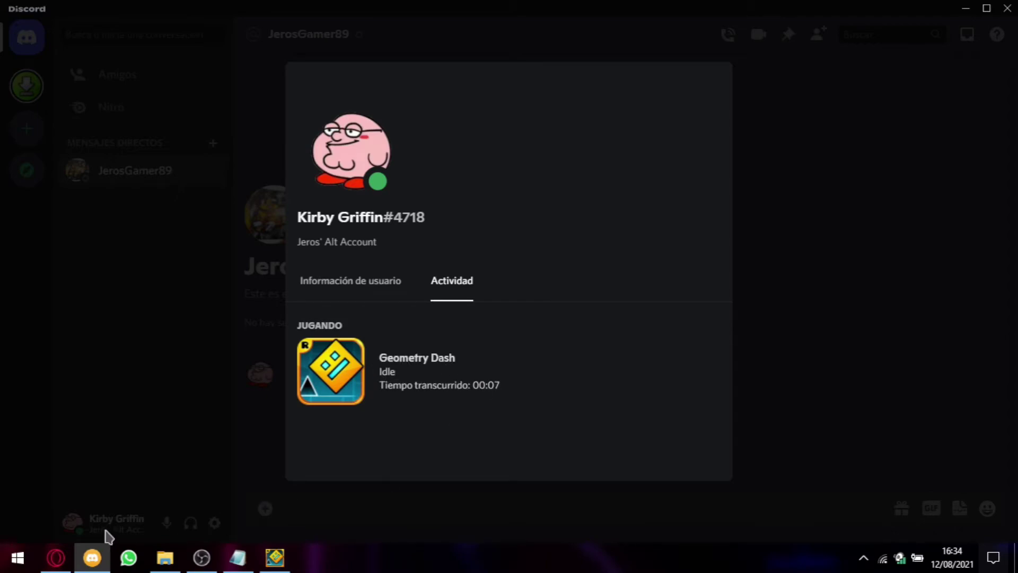
Return to the Developer Portal in Opera and examine the WylieGDPS application's name and icon, comparing them with the Discord activity
left_click(56, 557)
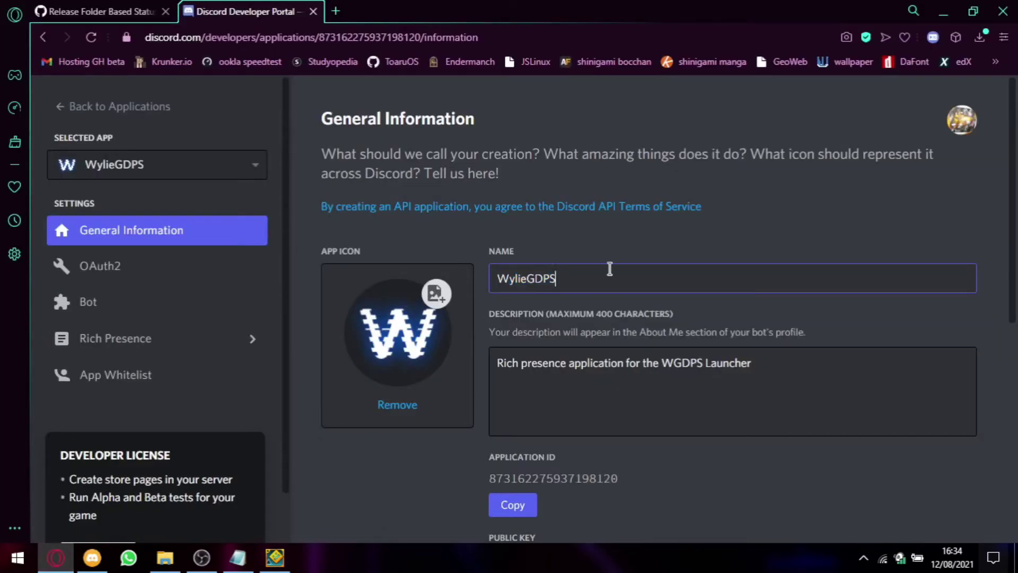
left_click_drag(614, 275, 490, 278)
left_click(627, 282)
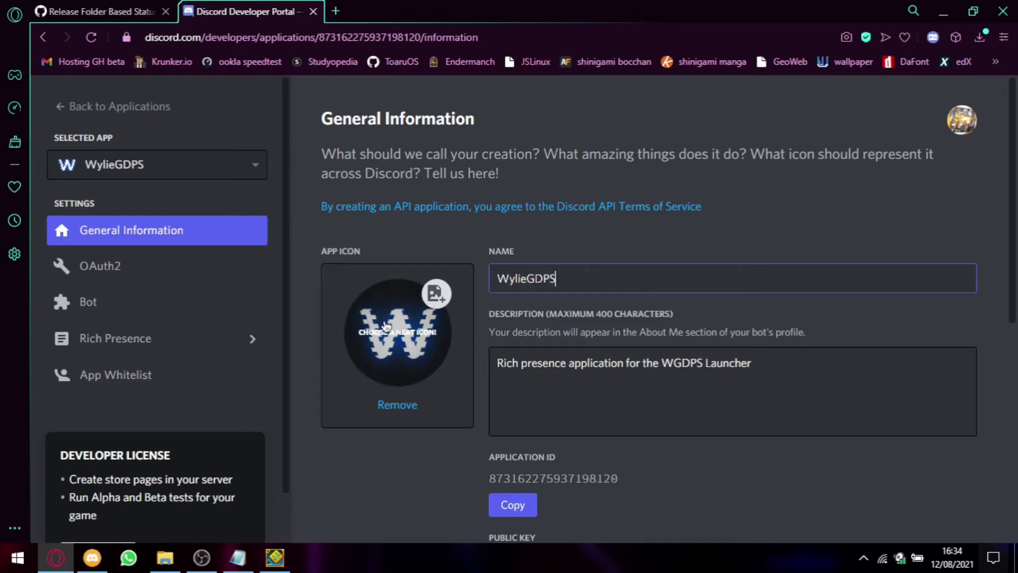
left_click_drag(578, 280, 439, 265)
left_click(574, 271)
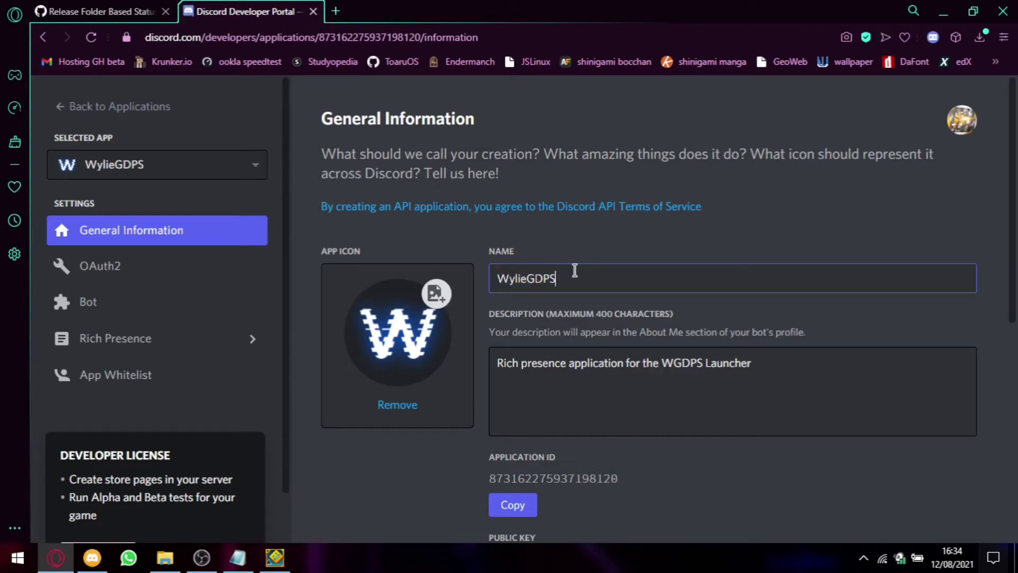
left_click_drag(567, 279, 500, 275)
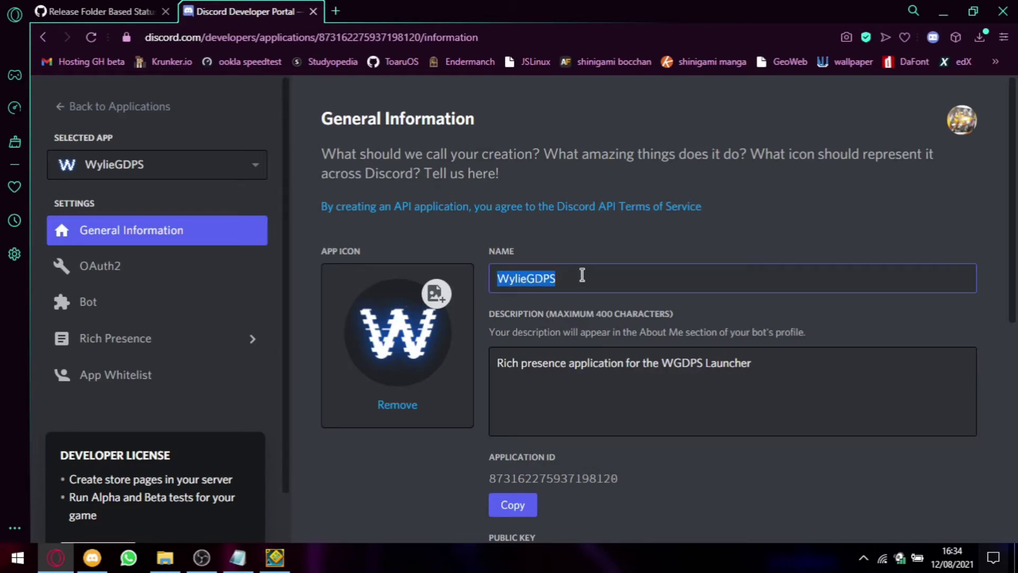
key("alt+Tab")
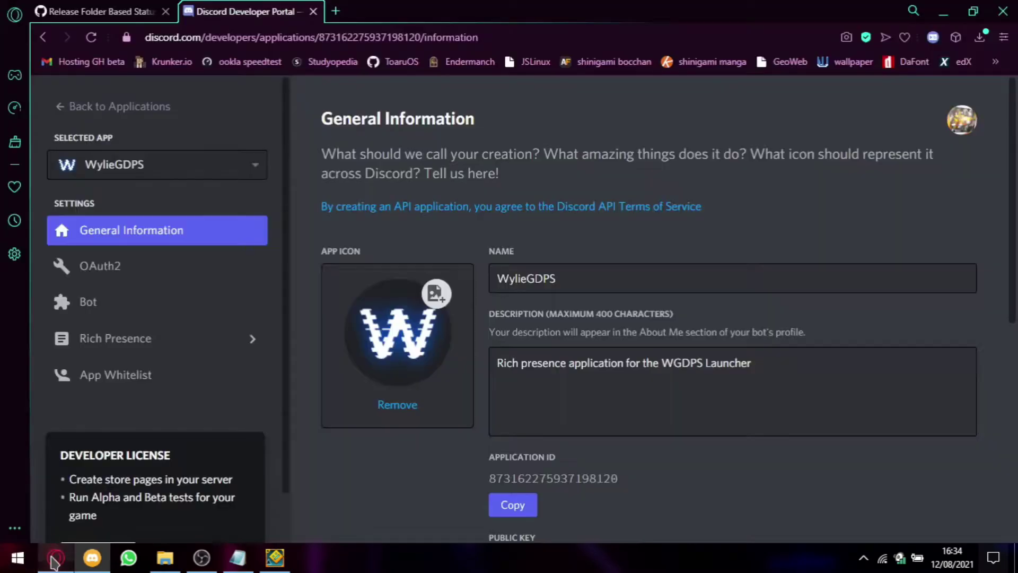
left_click(55, 557)
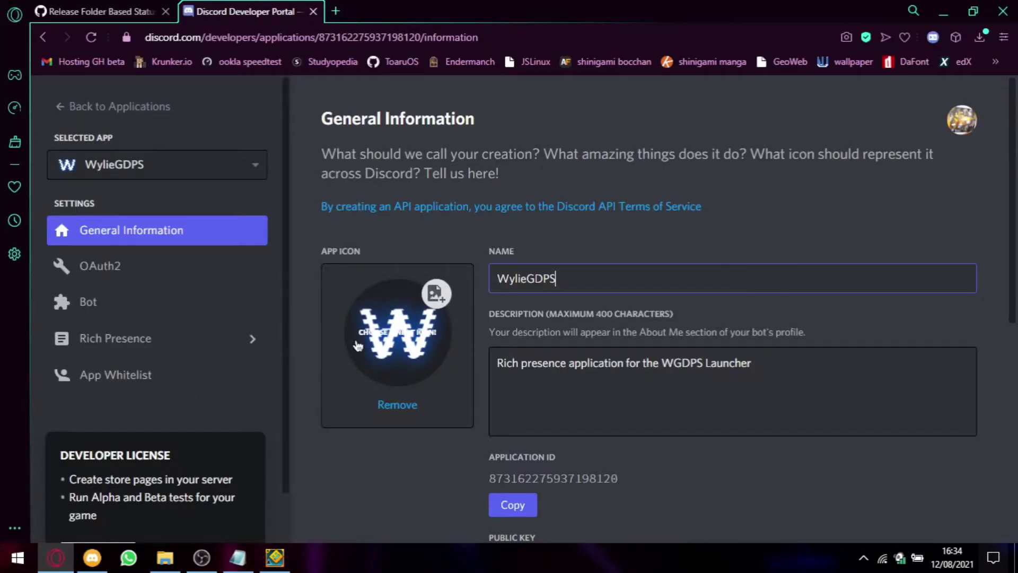
left_click(419, 329)
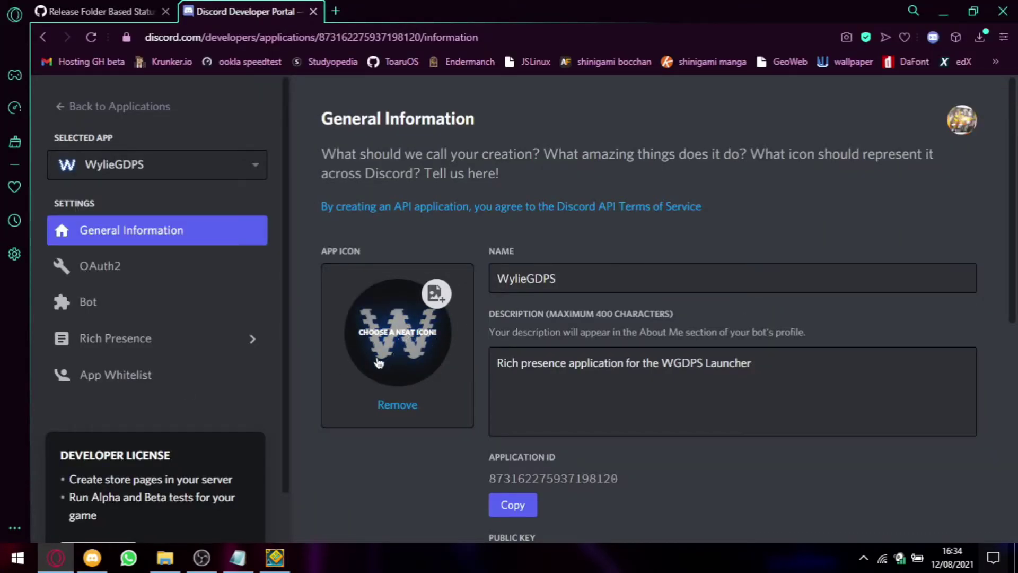
scroll(512, 391, "down", 6)
scroll(652, 387, "up", 6)
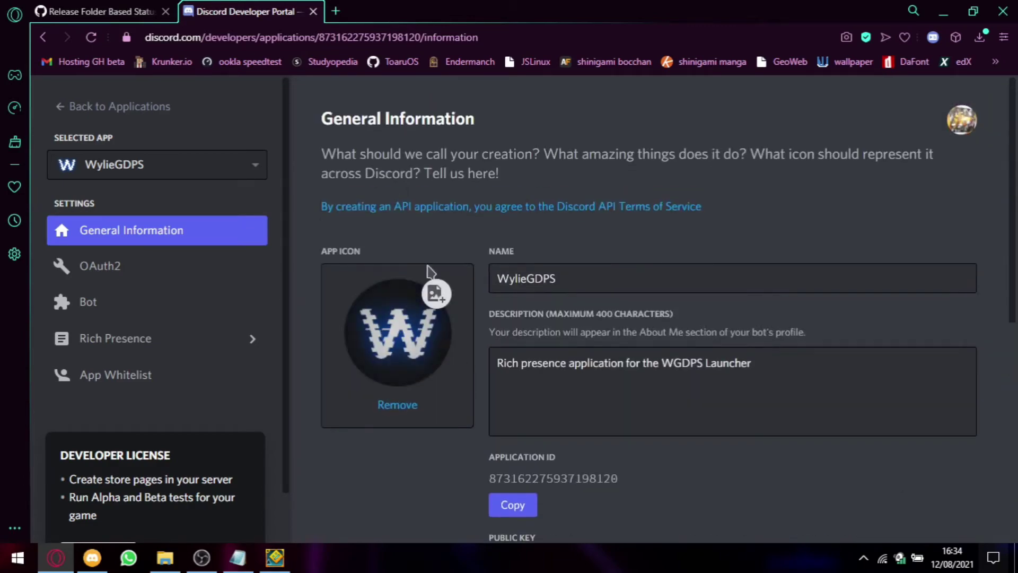
Look over the application's Rich Presence art assets and return to its general information
left_click(116, 338)
scroll(470, 278, "down", 4)
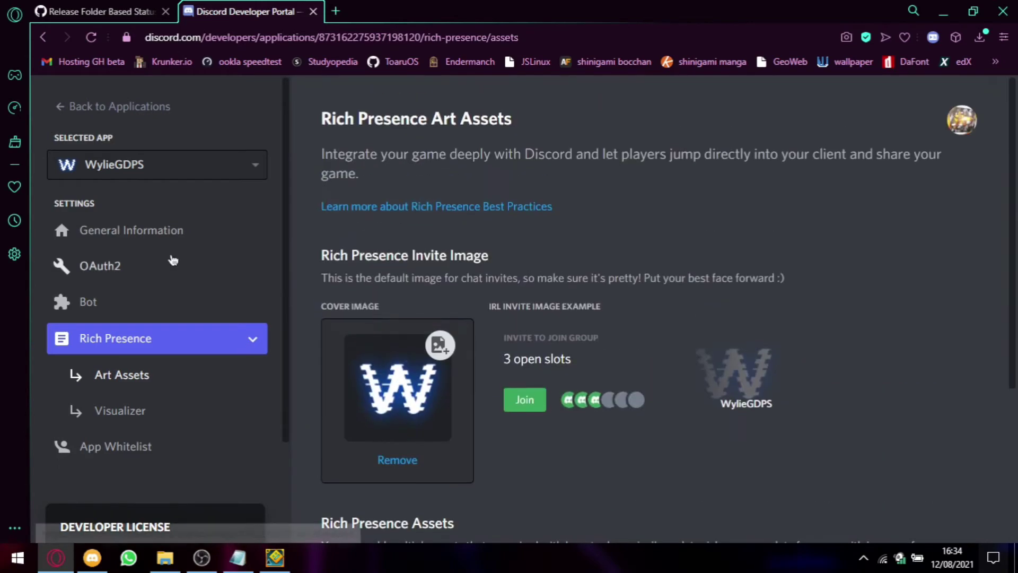
left_click(174, 229)
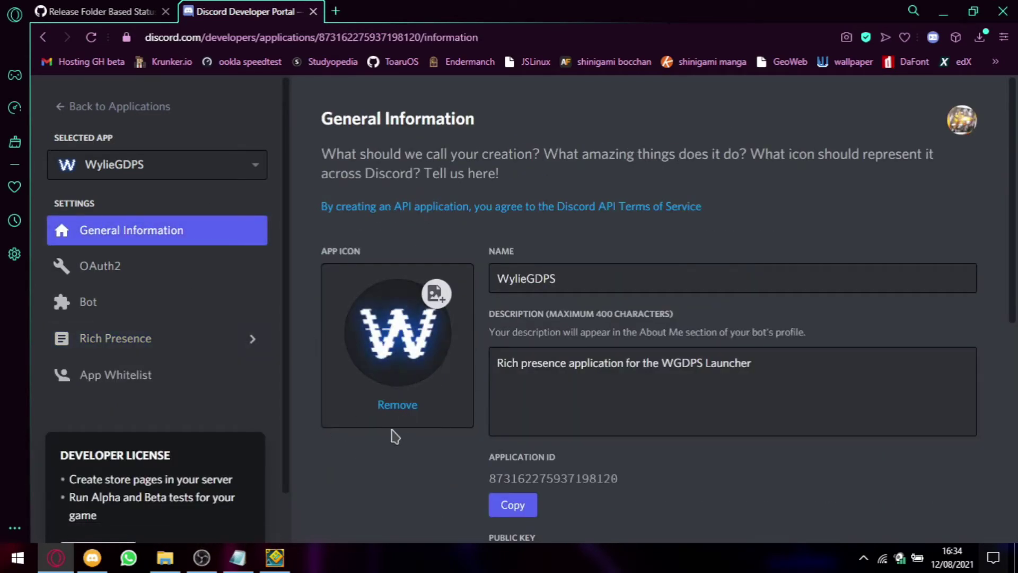
Examine the WylieGDPS application's ID section and highlight its name
mouse_move(237, 557)
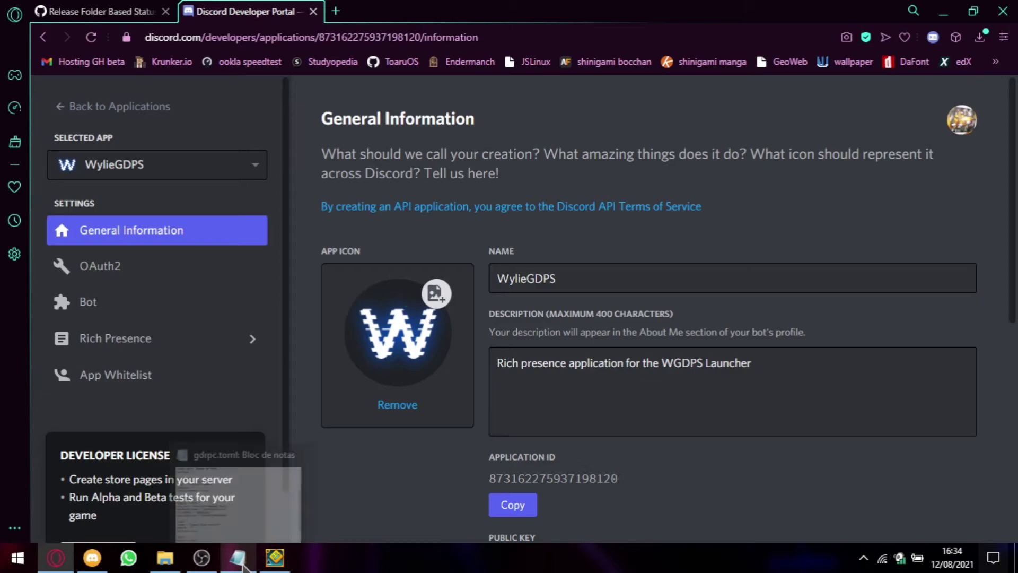
scroll(583, 387, "down", 4)
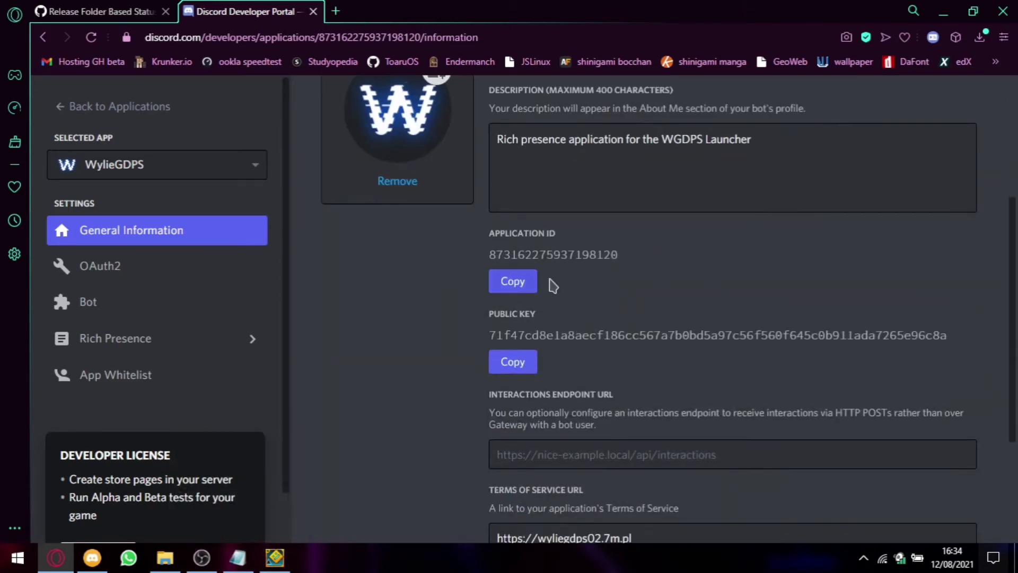
scroll(371, 345, "up", 2)
double_click(578, 136)
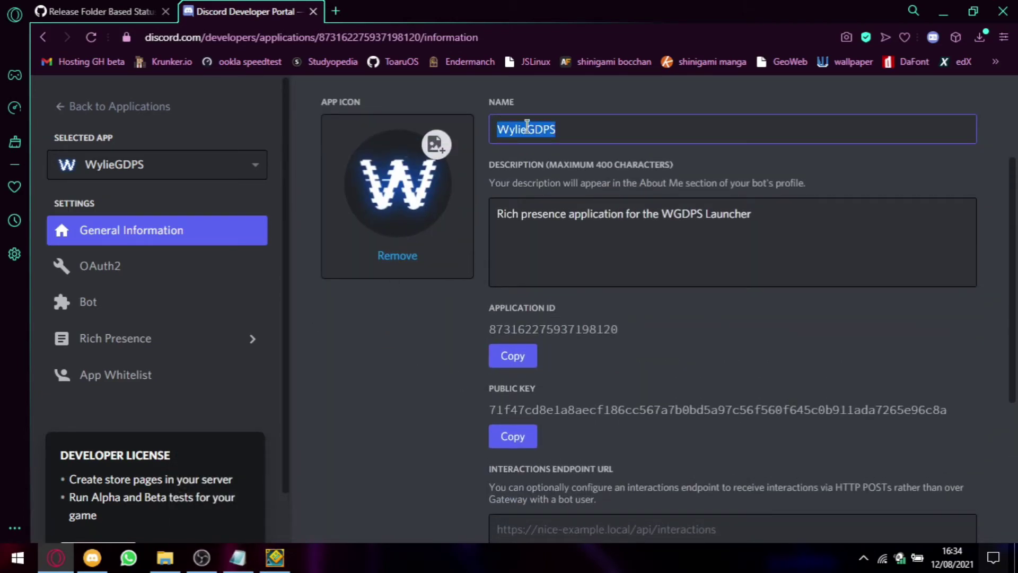
Copy the WylieGDPS application ID from the Developer Portal and switch to gdrpc.toml in Notepad
left_click(569, 131)
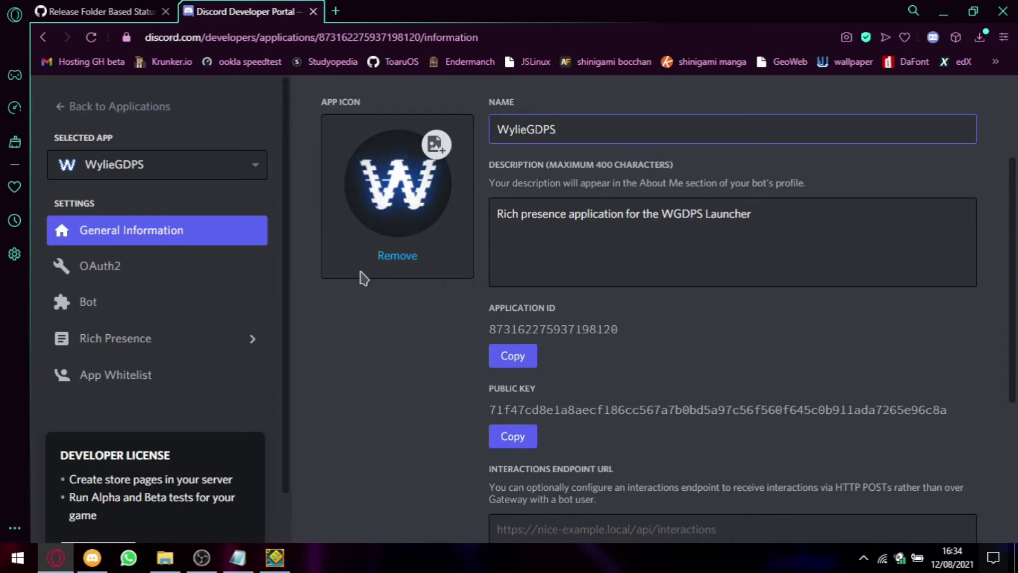
left_click(499, 359)
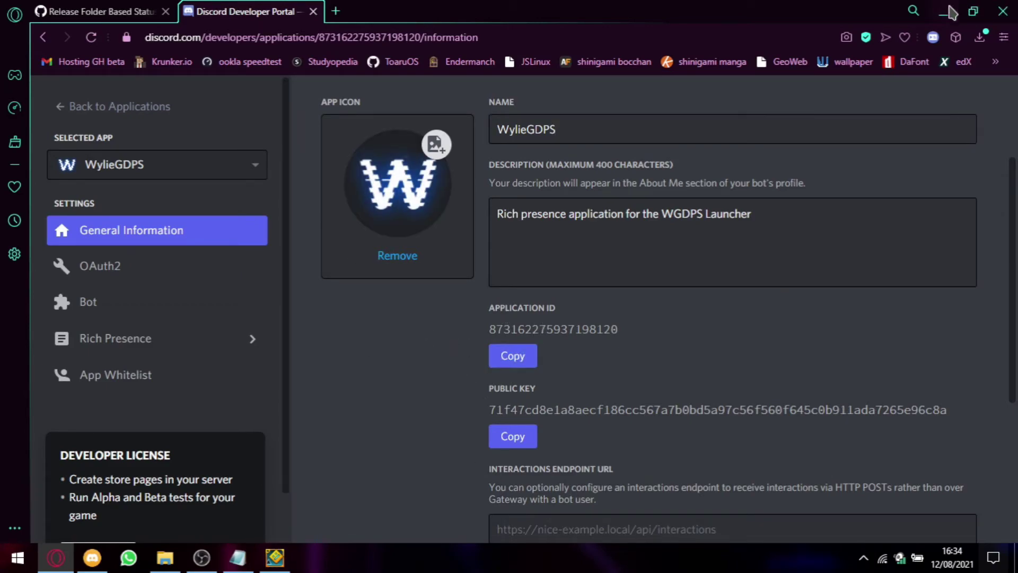
left_click(943, 11)
left_click(238, 557)
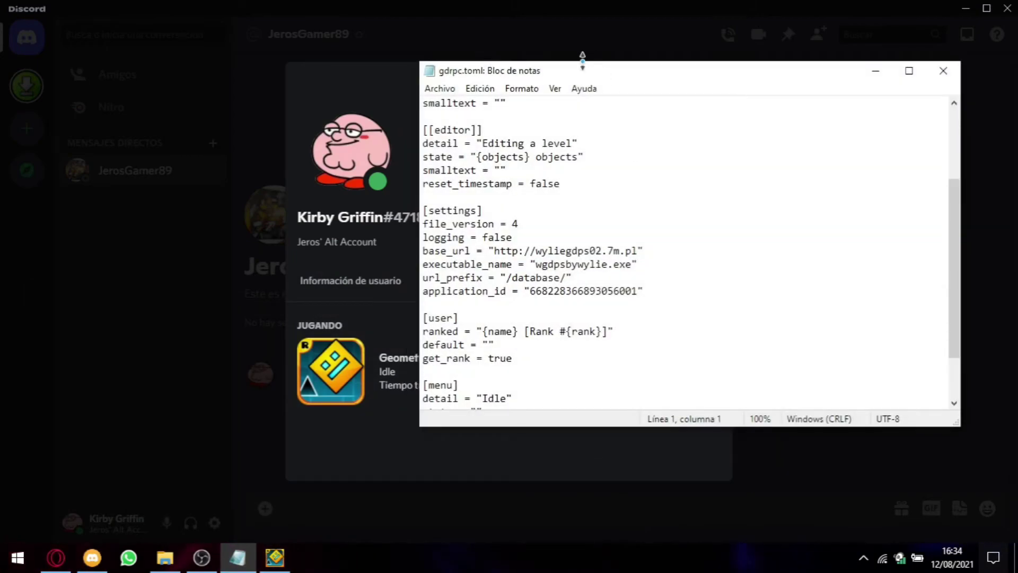
left_click_drag(577, 71, 557, 87)
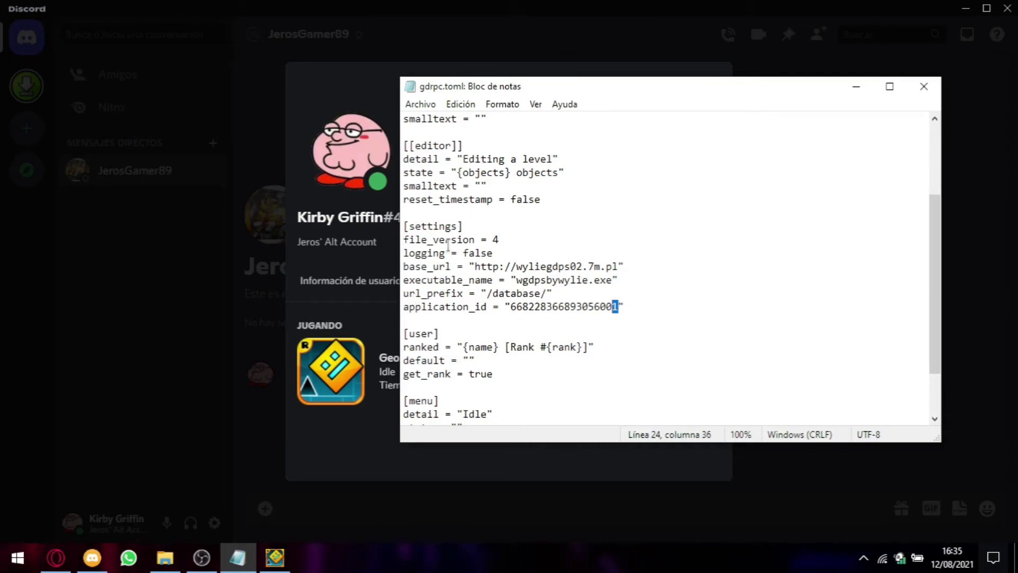
Replace the application_id value under [settings] in gdrpc.toml with the copied WylieGDPS application ID
left_click_drag(404, 226, 466, 220)
left_click(643, 297)
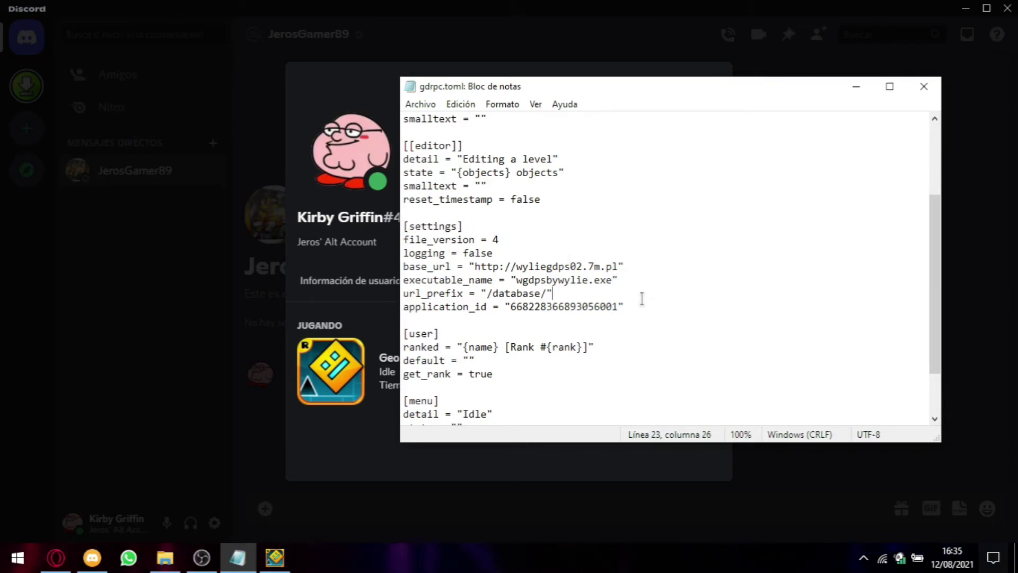
left_click_drag(625, 307, 395, 304)
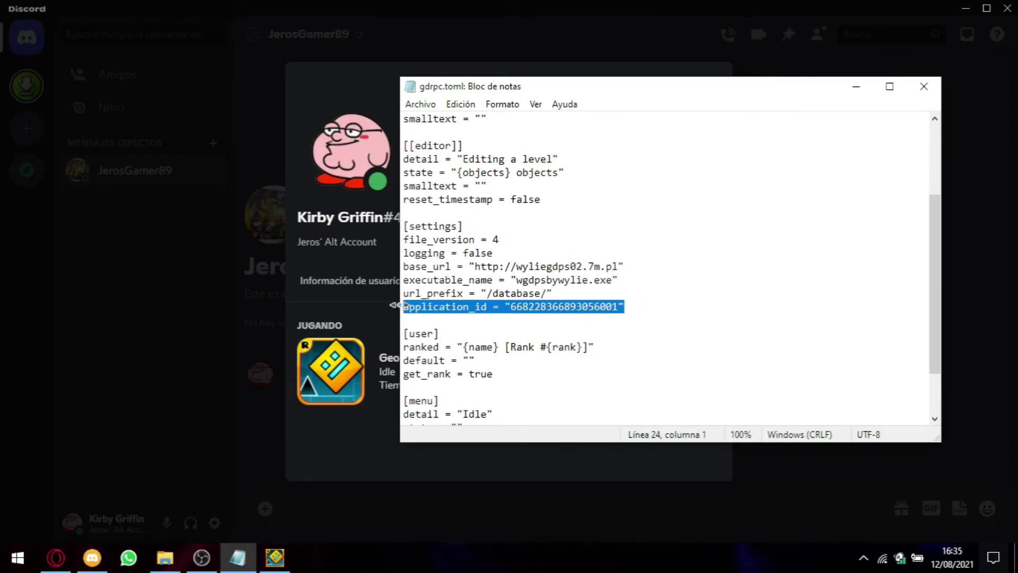
left_click(540, 318)
left_click_drag(510, 306, 614, 305)
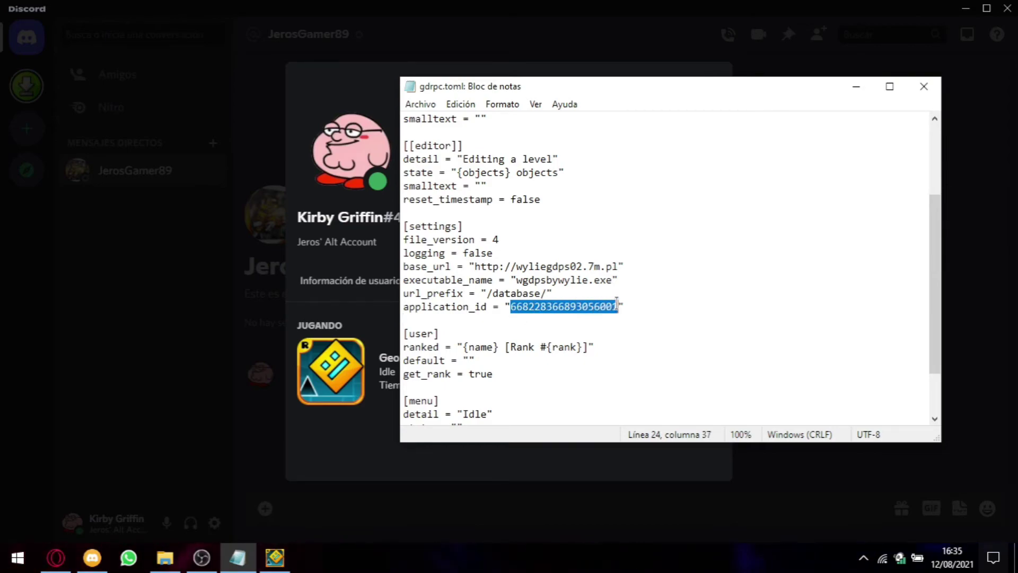
key("BackSpace")
key("ctrl+v")
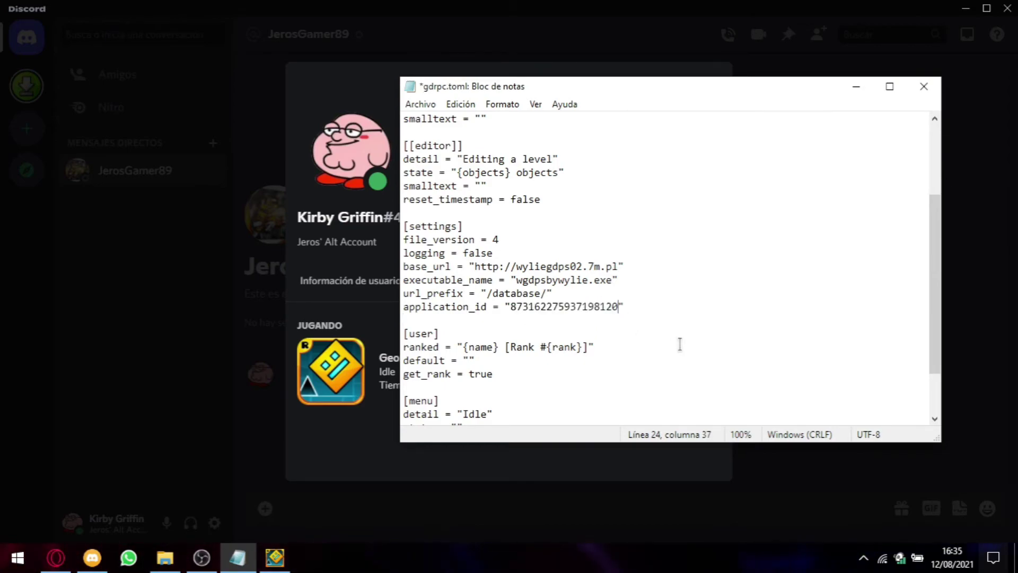
Compare the application_id in gdrpc.toml with the application ID shown in the Developer Portal in Opera
left_click_drag(624, 306, 498, 294)
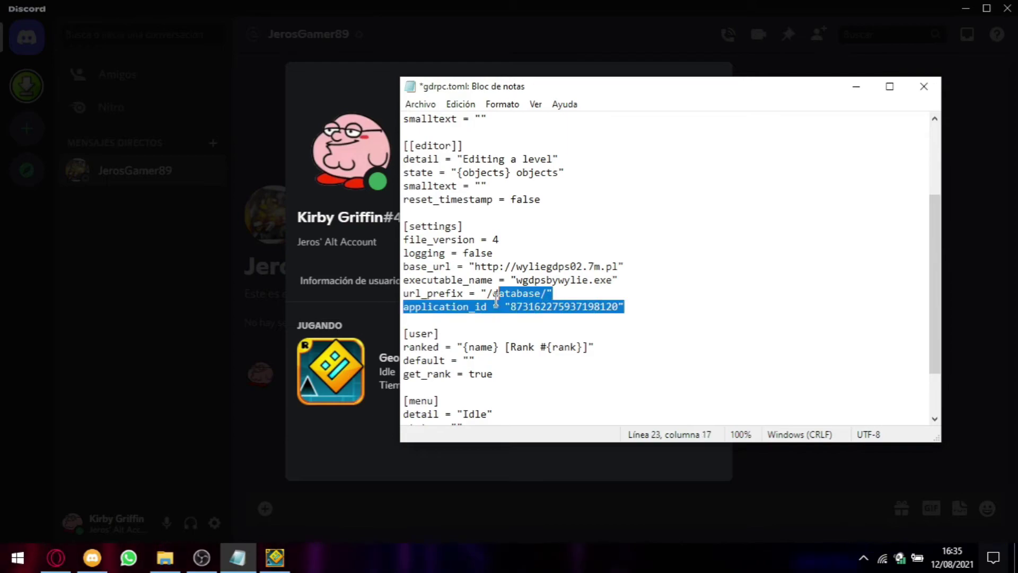
left_click(625, 306)
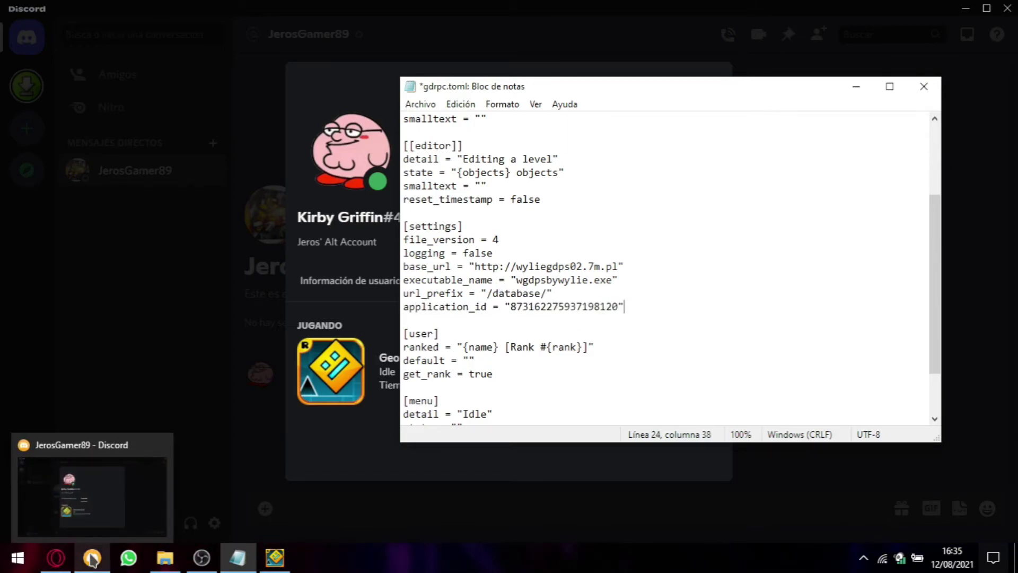
left_click(58, 556)
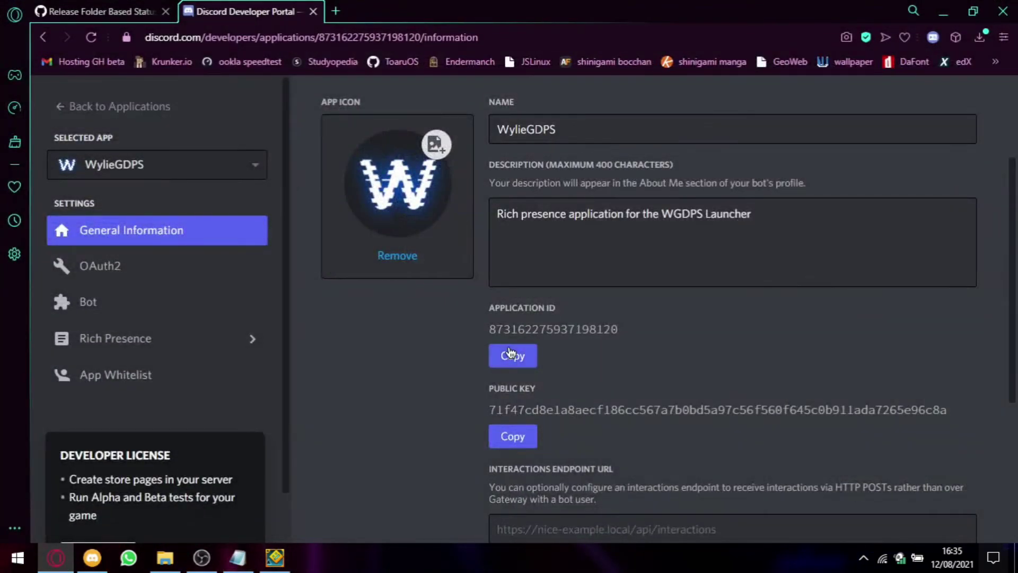
left_click_drag(534, 325, 608, 328)
left_click(238, 557)
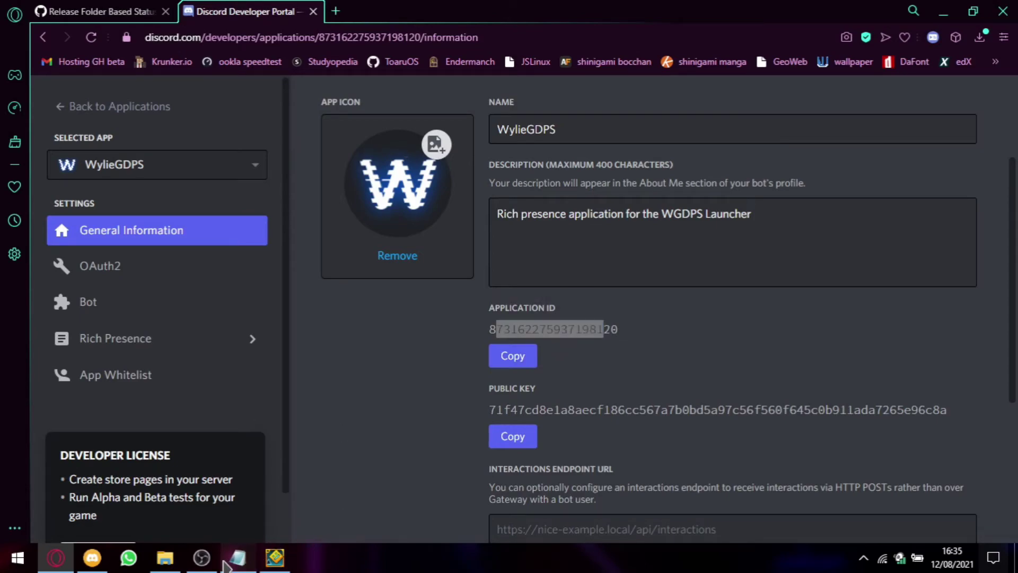
left_click(862, 82)
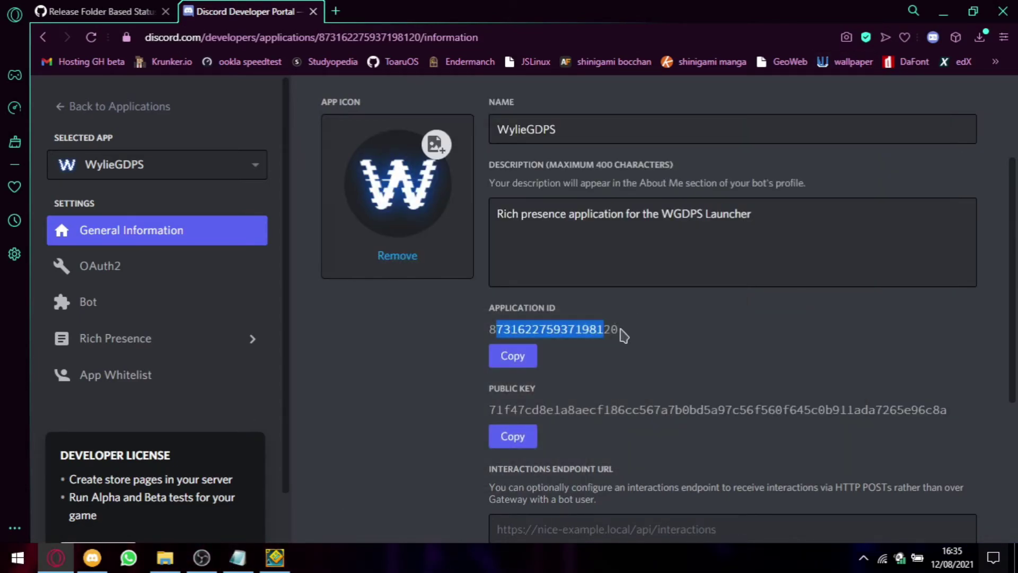
left_click(643, 327)
Close the Discord Developer Portal and gdrpc release pages in Opera and return to Discord
scroll(643, 327, "up", 3)
left_click(312, 11)
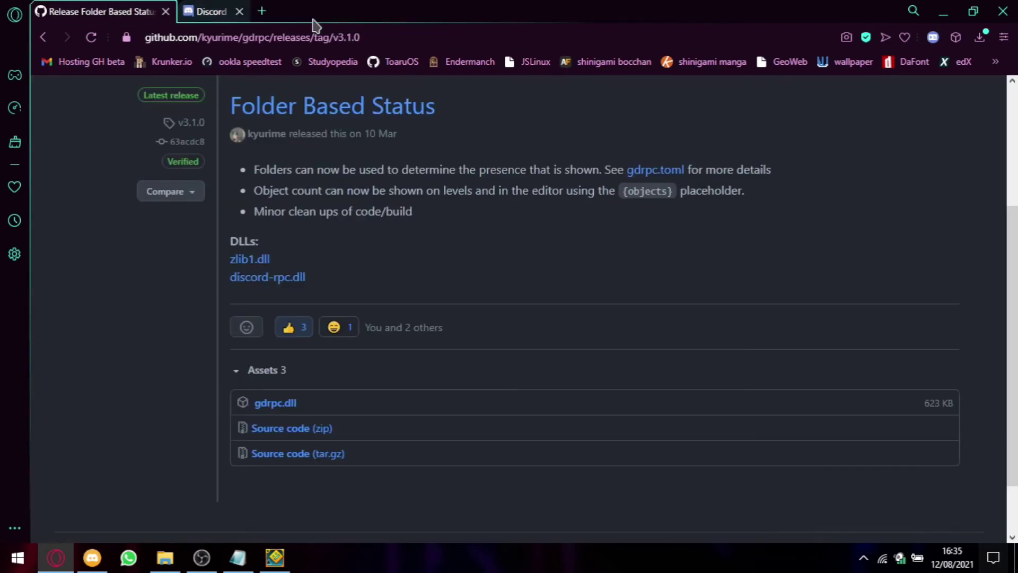
left_click(165, 12)
key("alt+Tab")
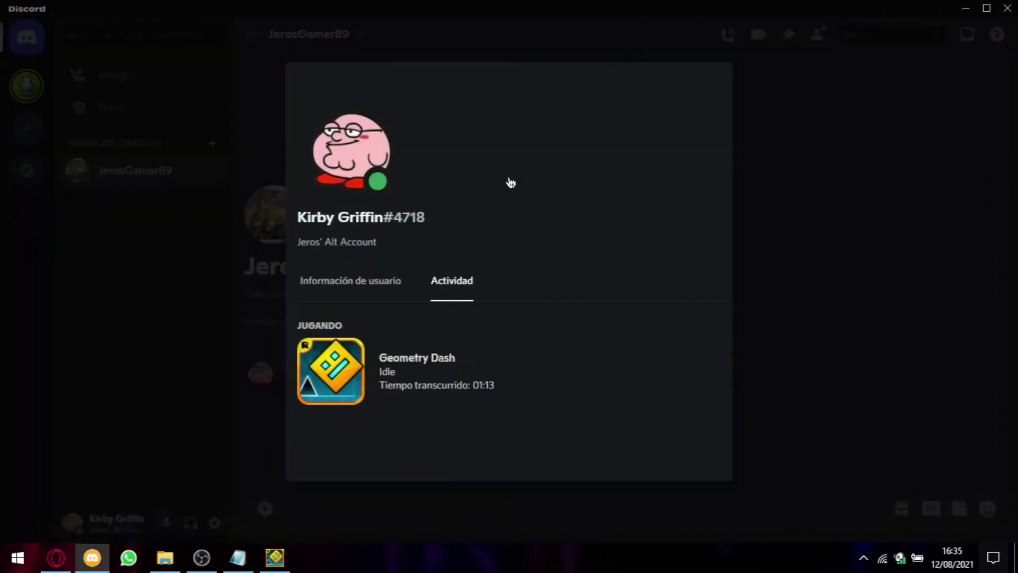
Save the changes to gdrpc.toml and close the file
left_click(238, 557)
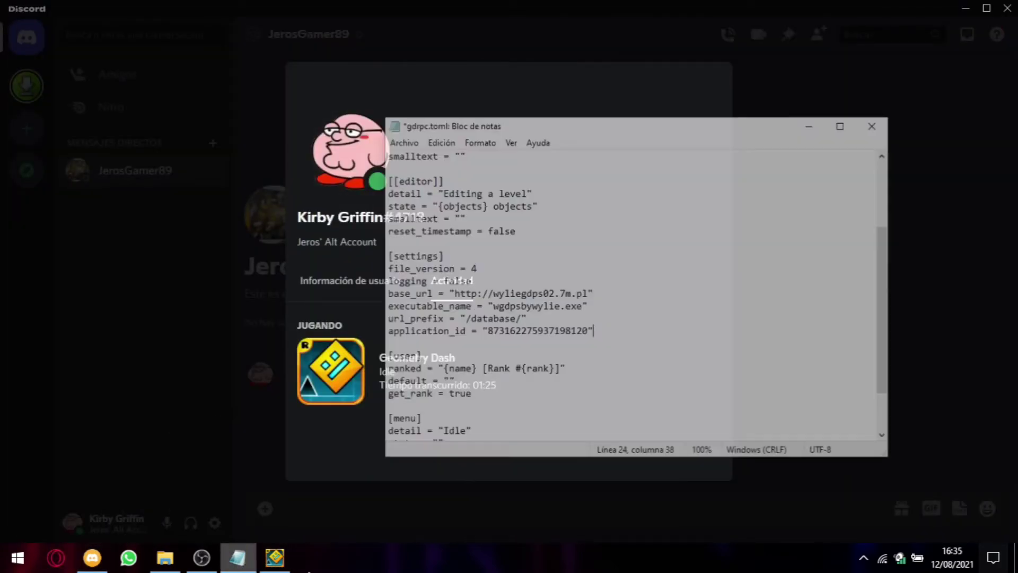
left_click(420, 104)
left_click(440, 170)
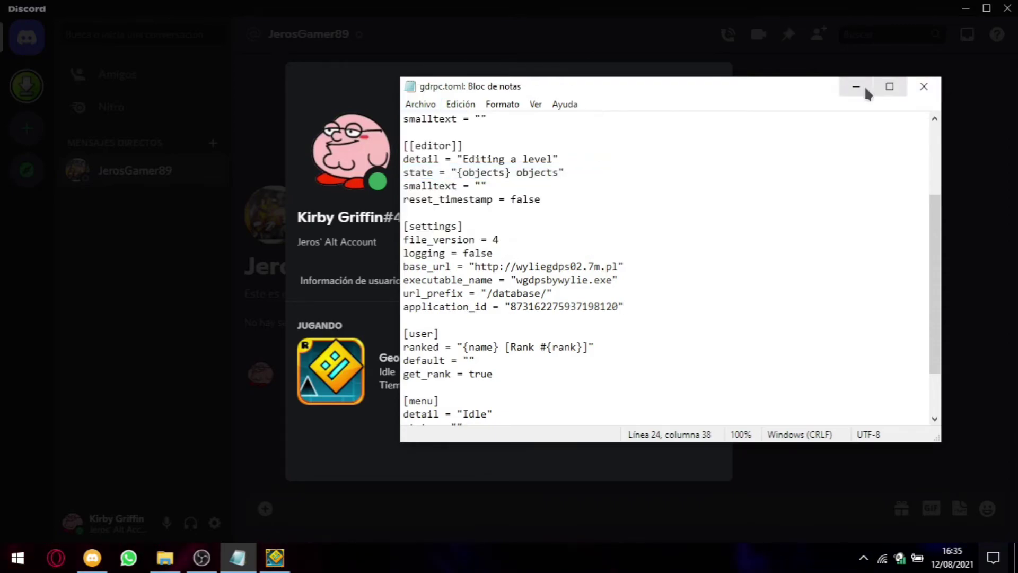
left_click(922, 87)
Switch to the running Geometry Dash private server and quit the game
left_click(251, 558)
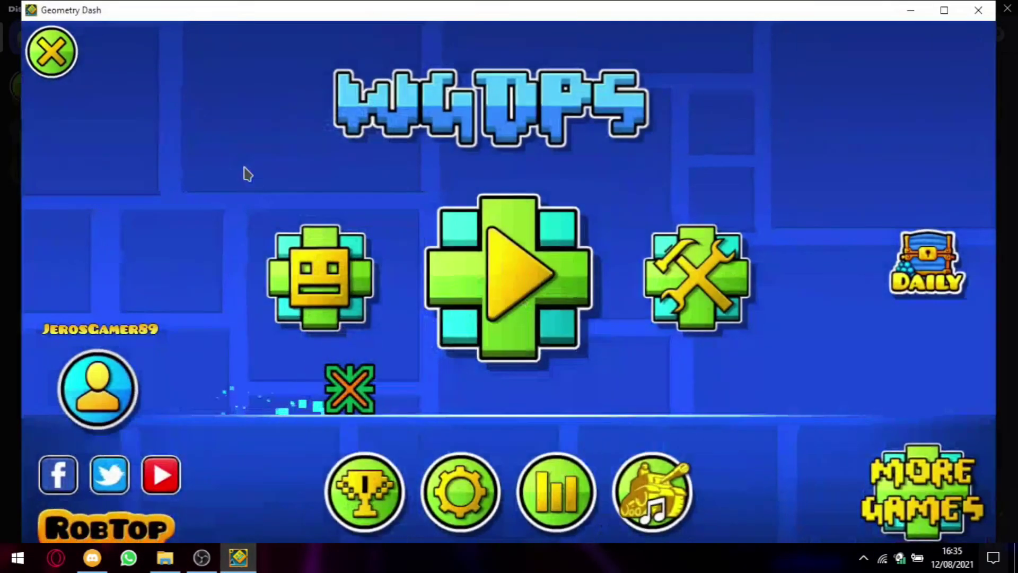
key("Escape")
left_click(628, 369)
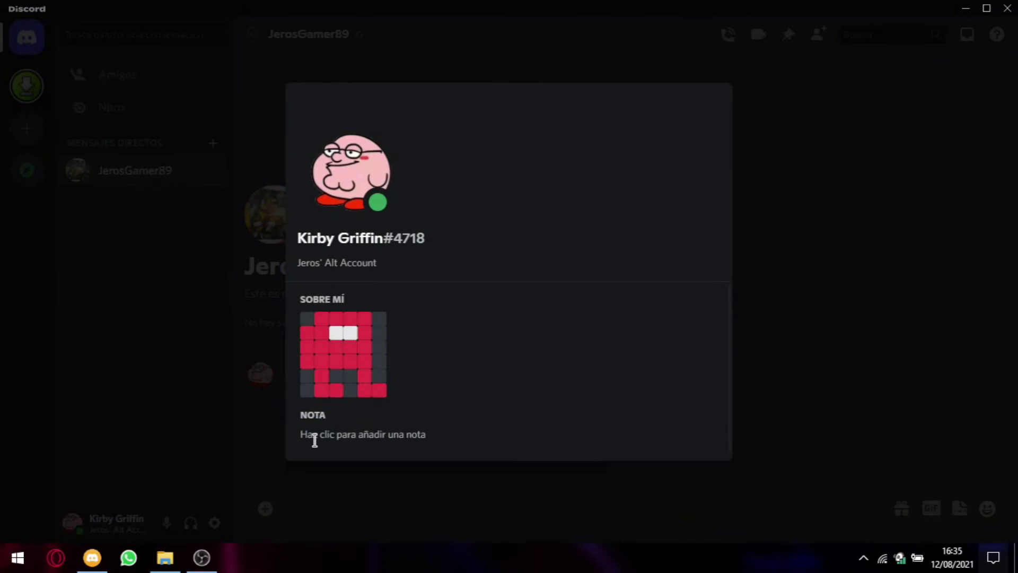
Relaunch wgdpsbywylie.exe from the Private Server folder and view the Discord profile's activity
left_click(165, 557)
double_click(352, 422)
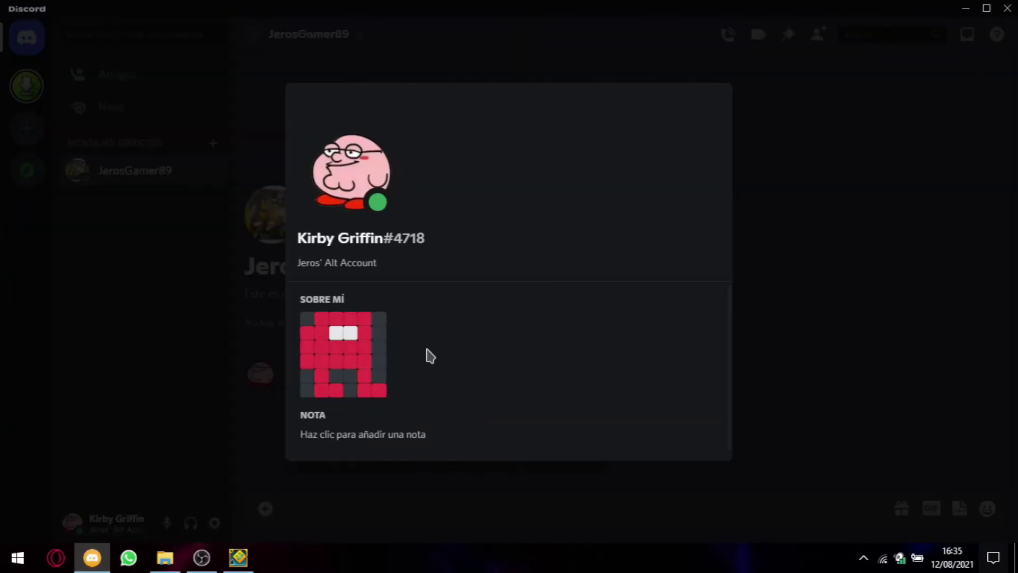
left_click(448, 297)
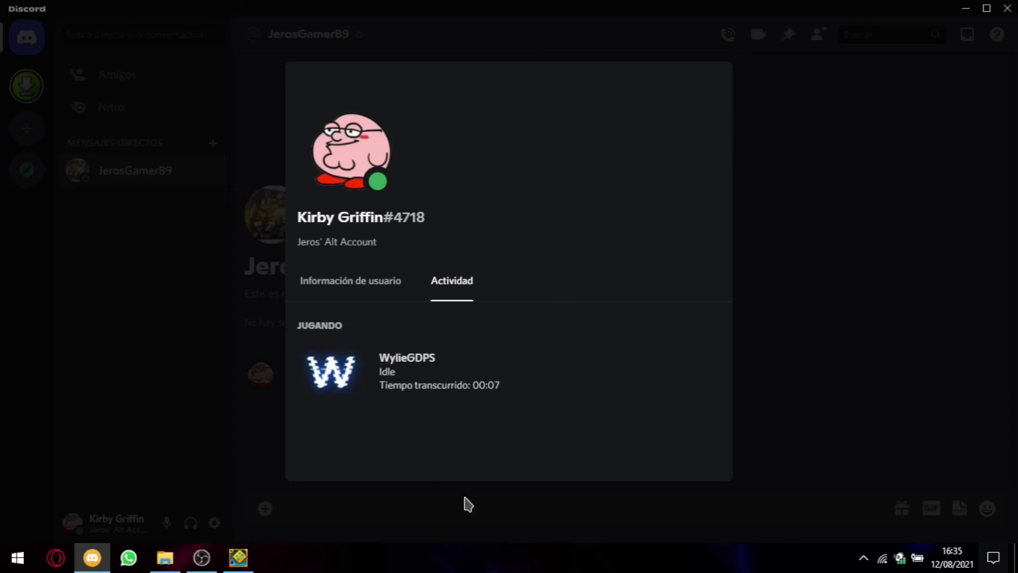
Reopen gdrpc.toml from the Private Server folder, examine the ranked format under [user], and close it without changes
left_click(165, 557)
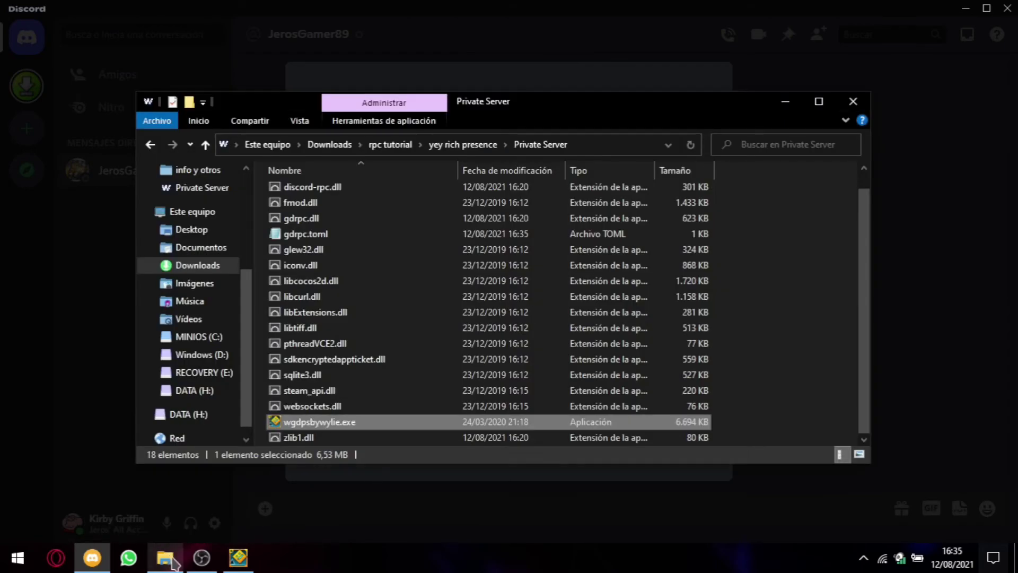
double_click(313, 255)
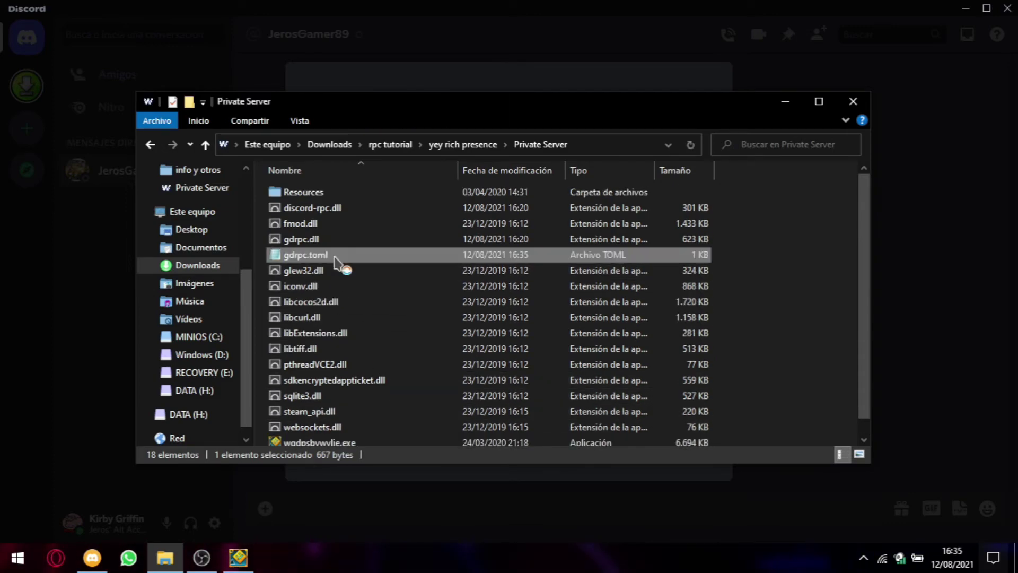
scroll(531, 349, "down", 3)
scroll(532, 349, "down", 2)
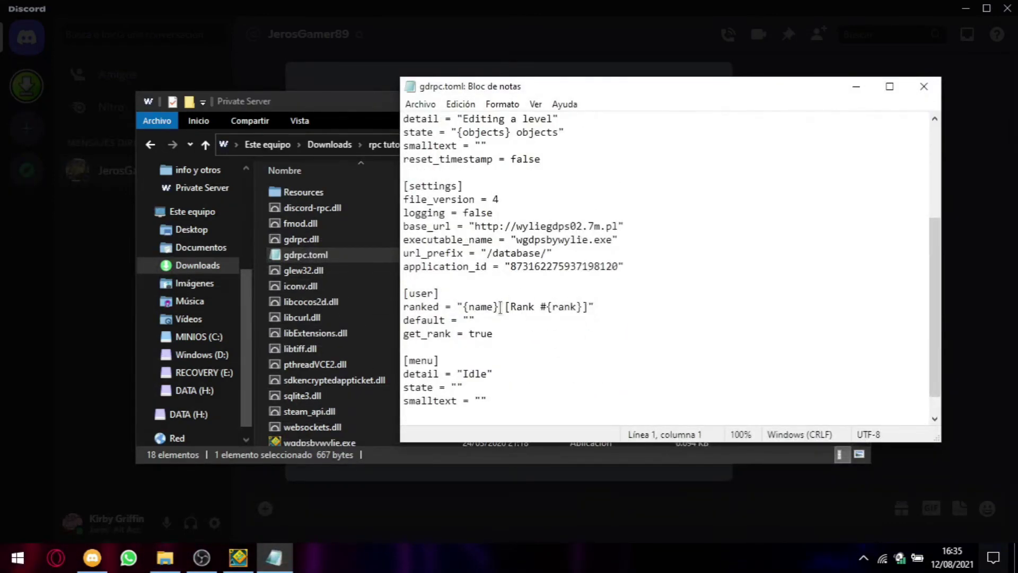
left_click_drag(505, 307, 587, 306)
left_click(587, 307)
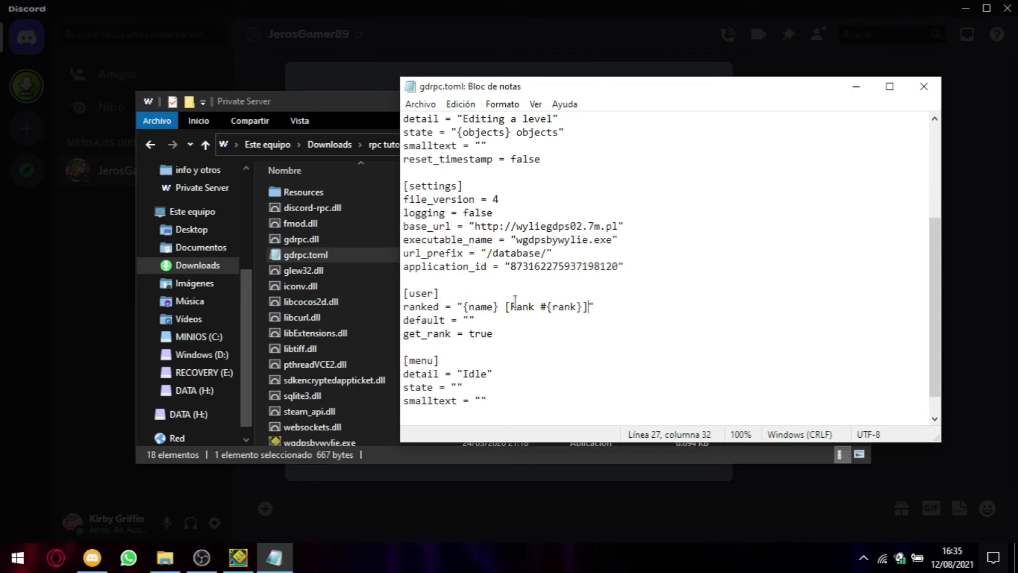
left_click(933, 88)
left_click(856, 101)
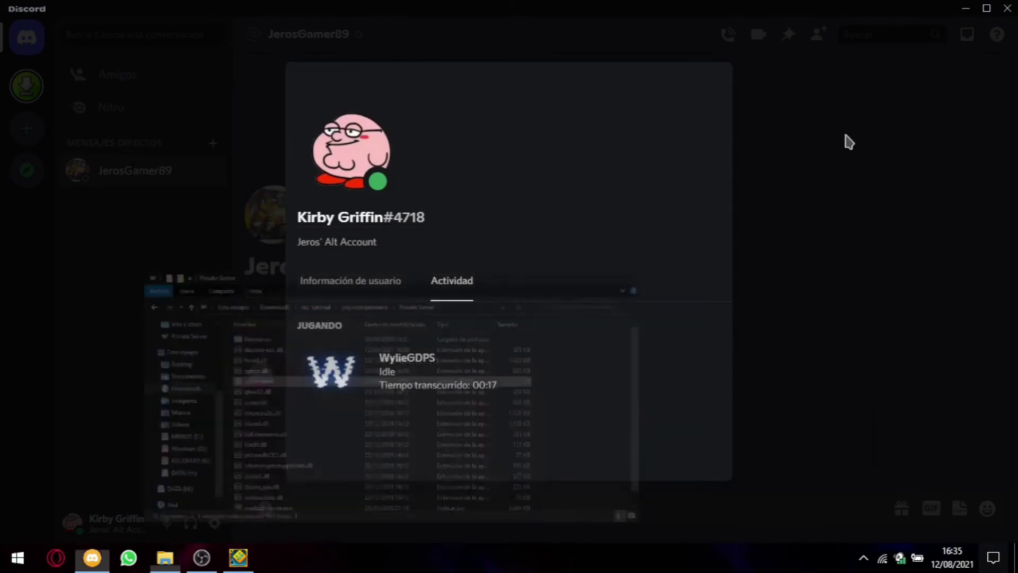
Look at the account window in Geometry Dash, close it and minimize the game to view the Discord activity
left_click(238, 557)
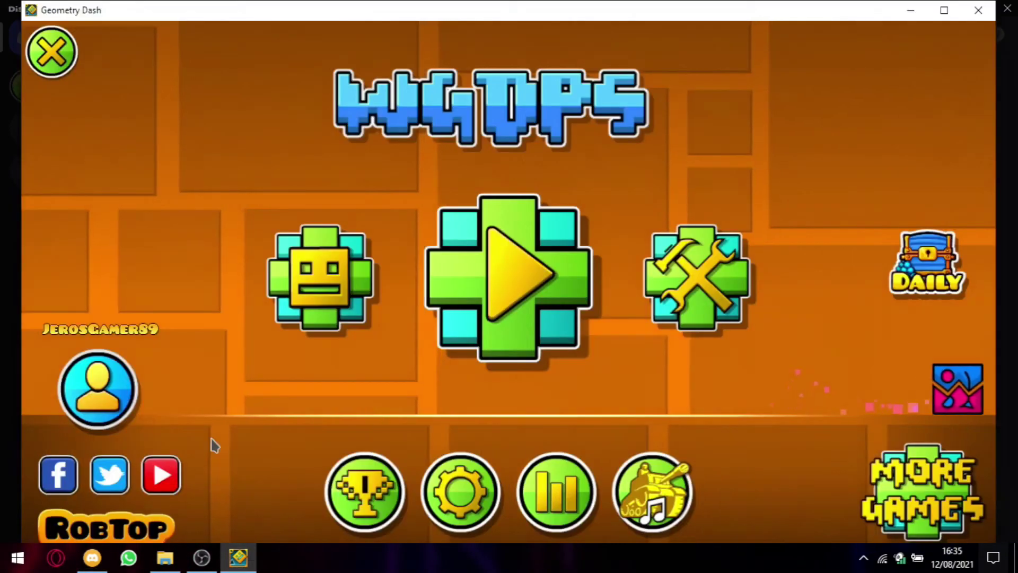
left_click(98, 386)
left_click(148, 63)
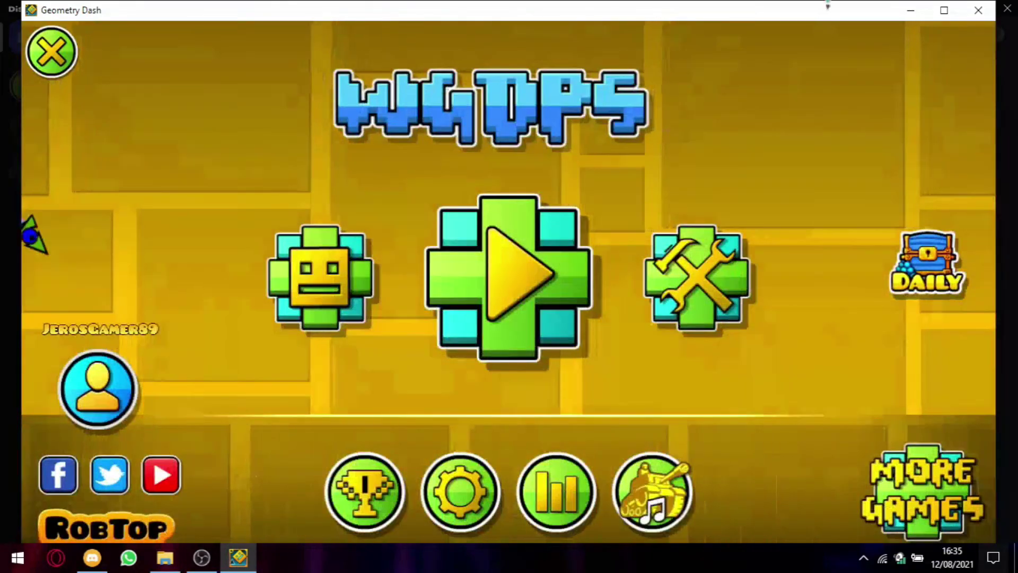
left_click(911, 10)
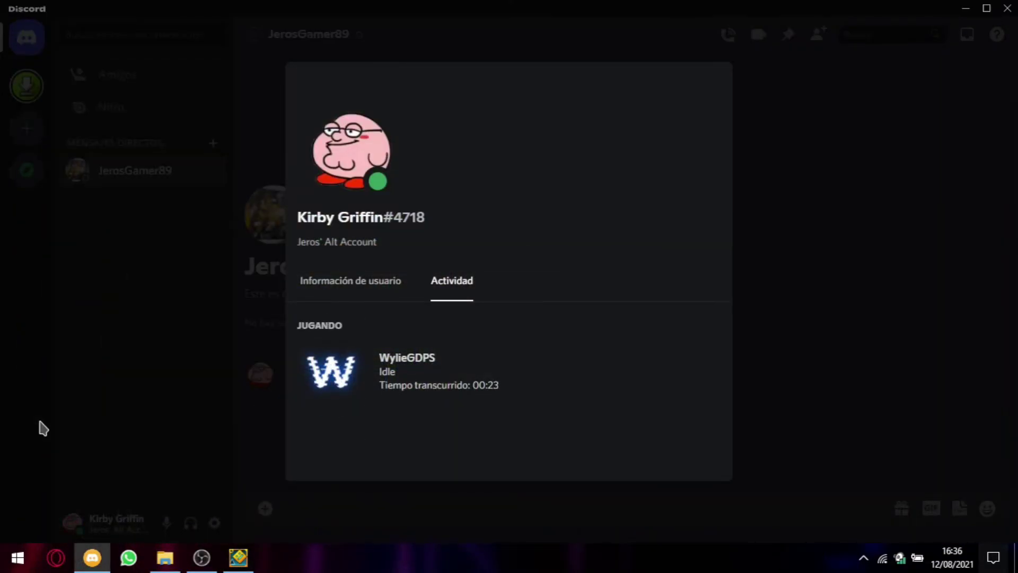
Restore the Geometry Dash window, shrink and reposition it over Discord, and quit the game
left_click(238, 558)
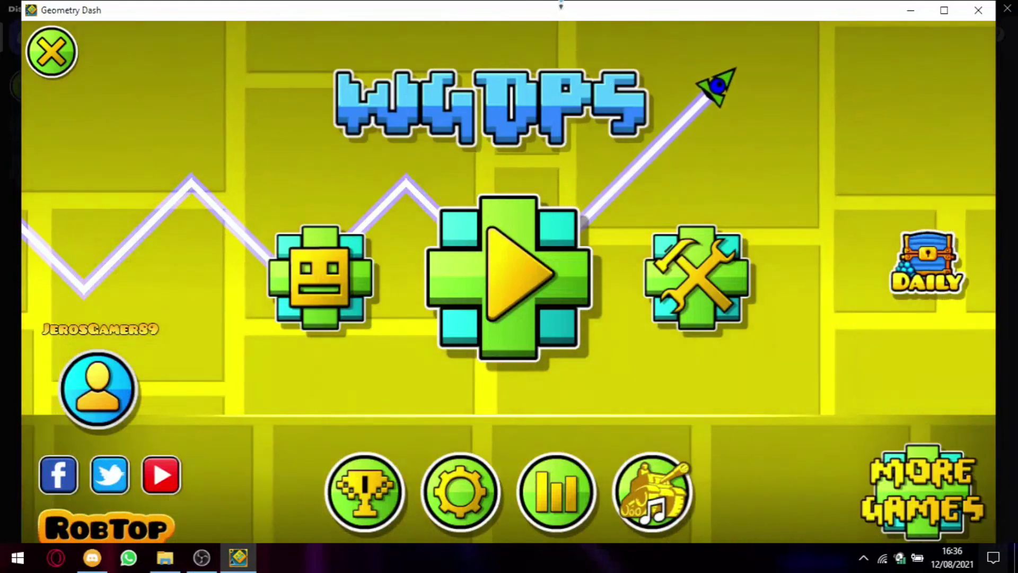
left_click_drag(566, 2, 565, 114)
left_click_drag(582, 41, 573, 47)
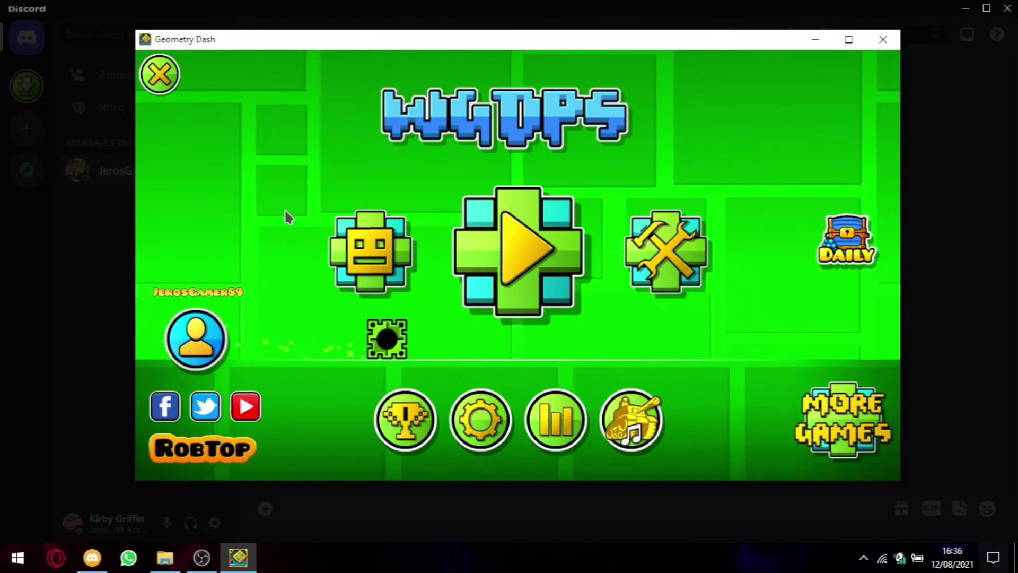
left_click(160, 74)
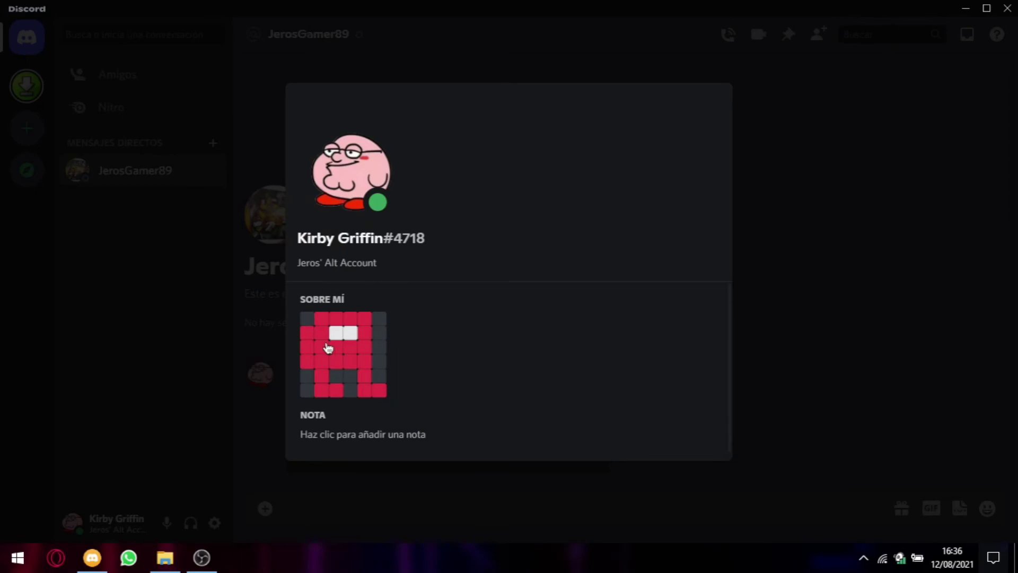
Close the profile pop-up and the Discord window to return to the desktop
left_click(184, 248)
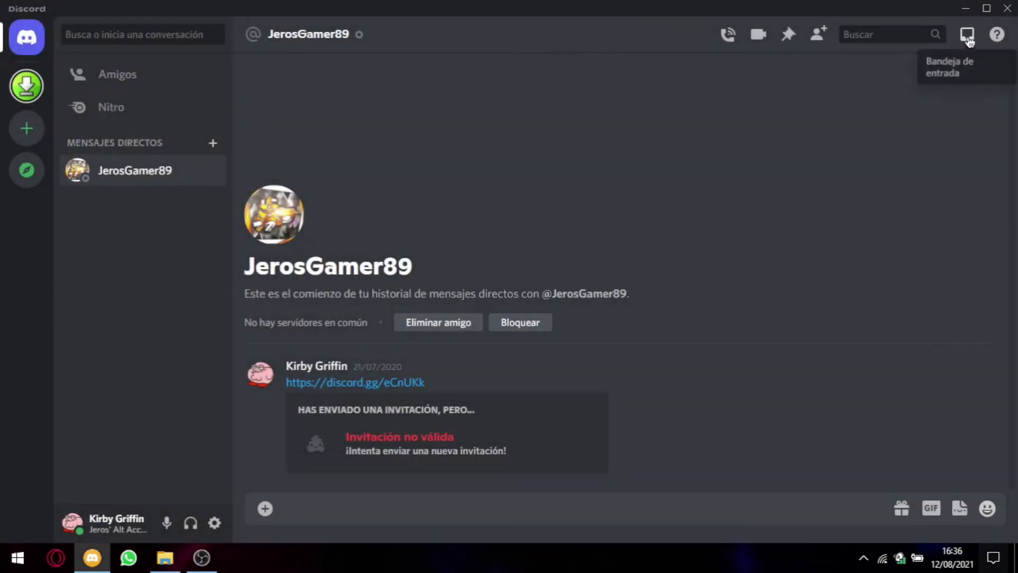
left_click(1014, 13)
mouse_move(202, 559)
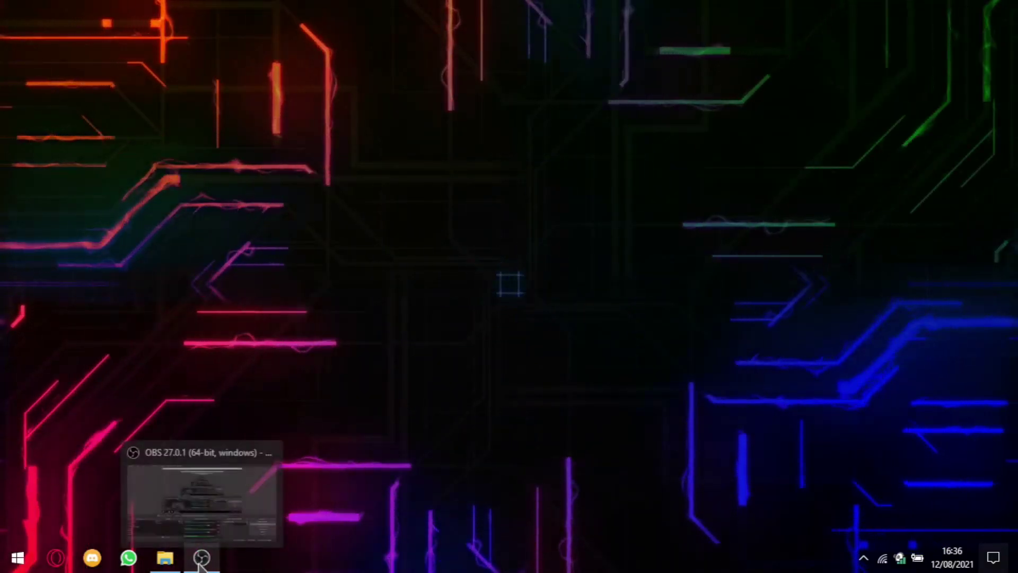